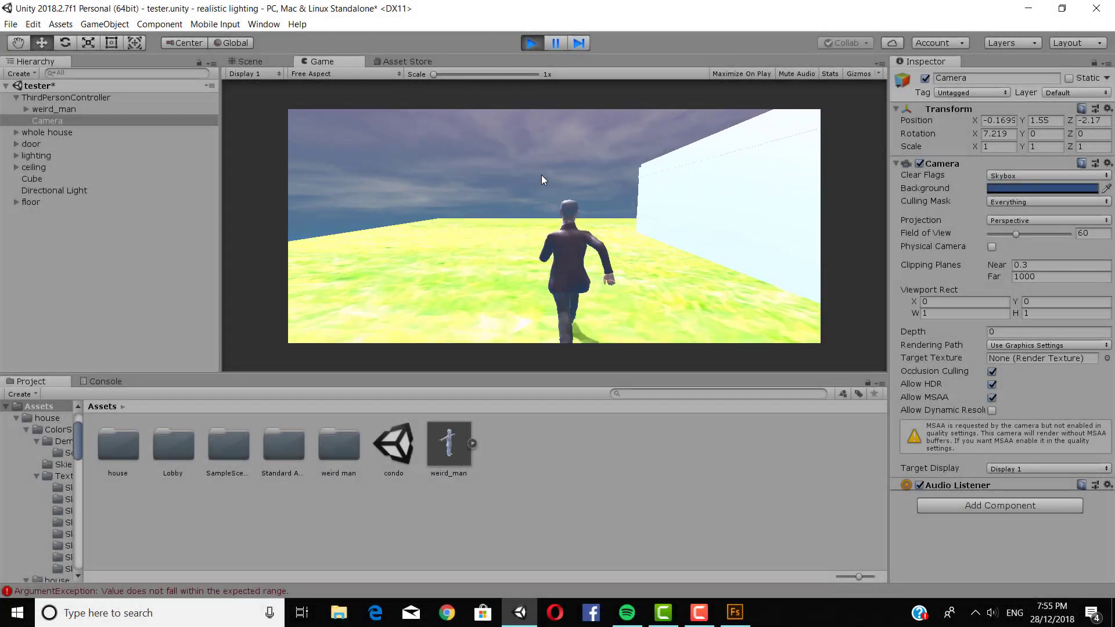
Run the third-person character across the grass alongside the house in the running Unity game
{"action": "key", "text": "d"}
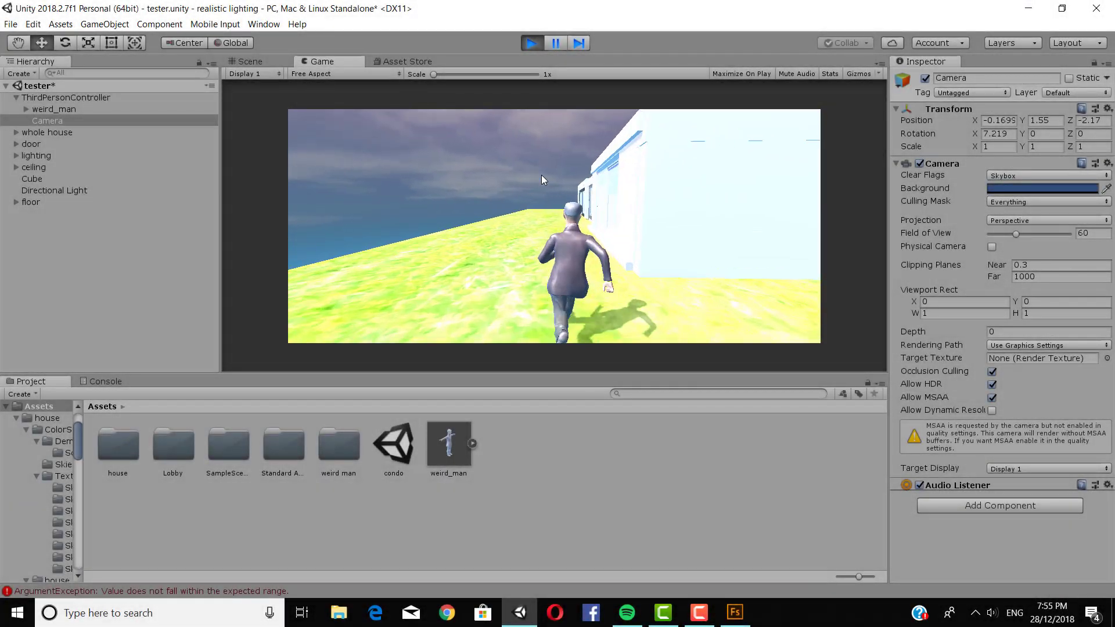
{"action": "key", "text": "w"}
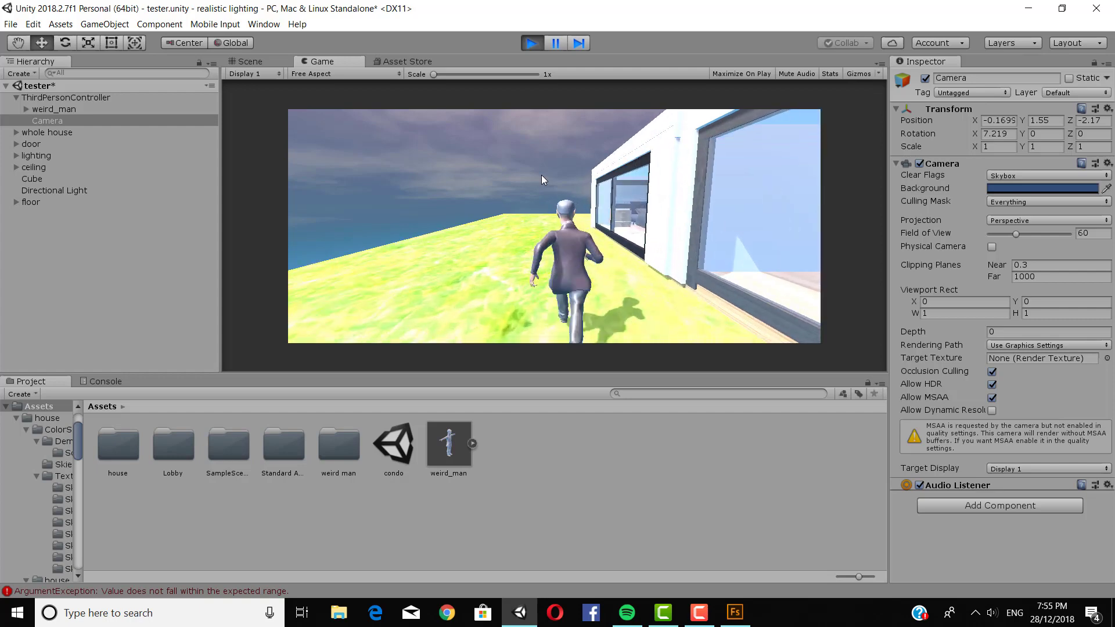
{"action": "key", "text": "w"}
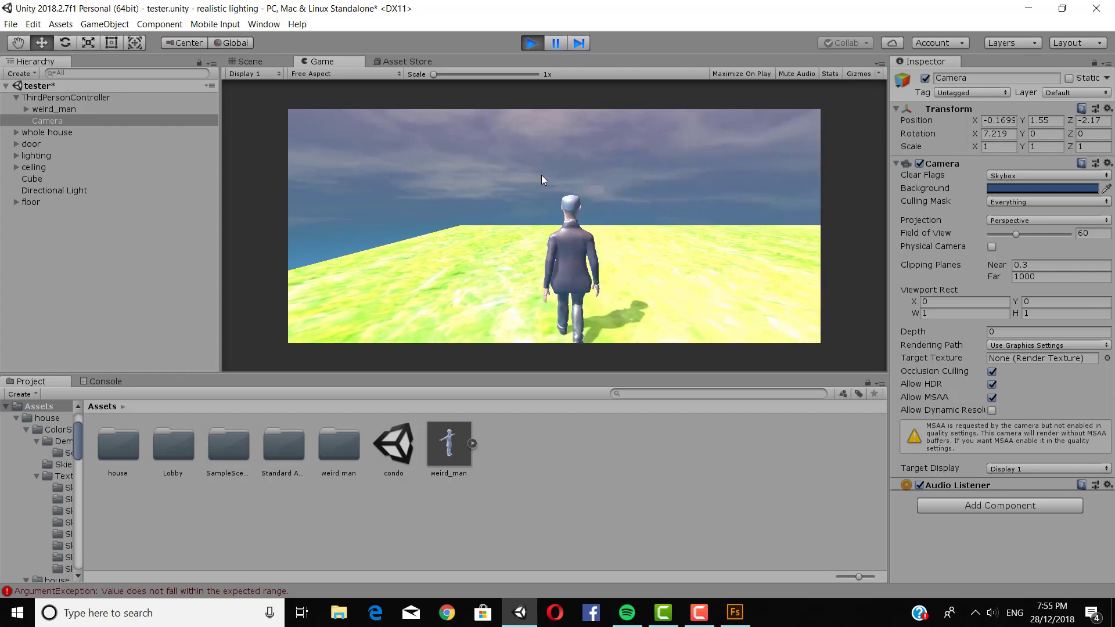
{"action": "key", "text": "d"}
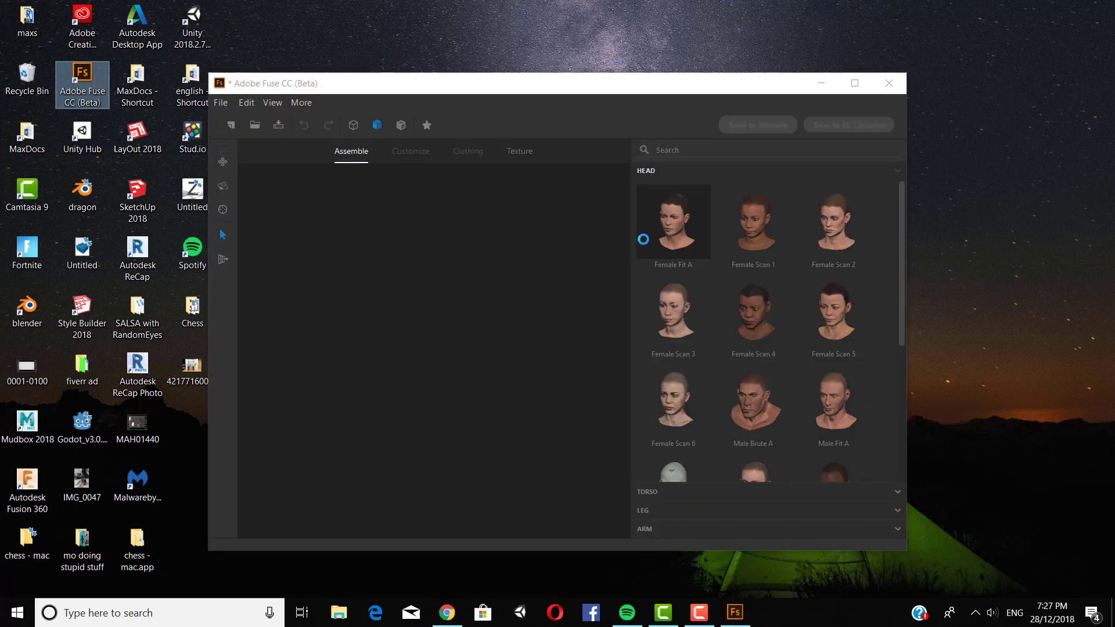
In a maximized Adobe Fuse window, start a new character with the Male Fit A head
{"action": "left_click", "coordinate": [855, 83]}
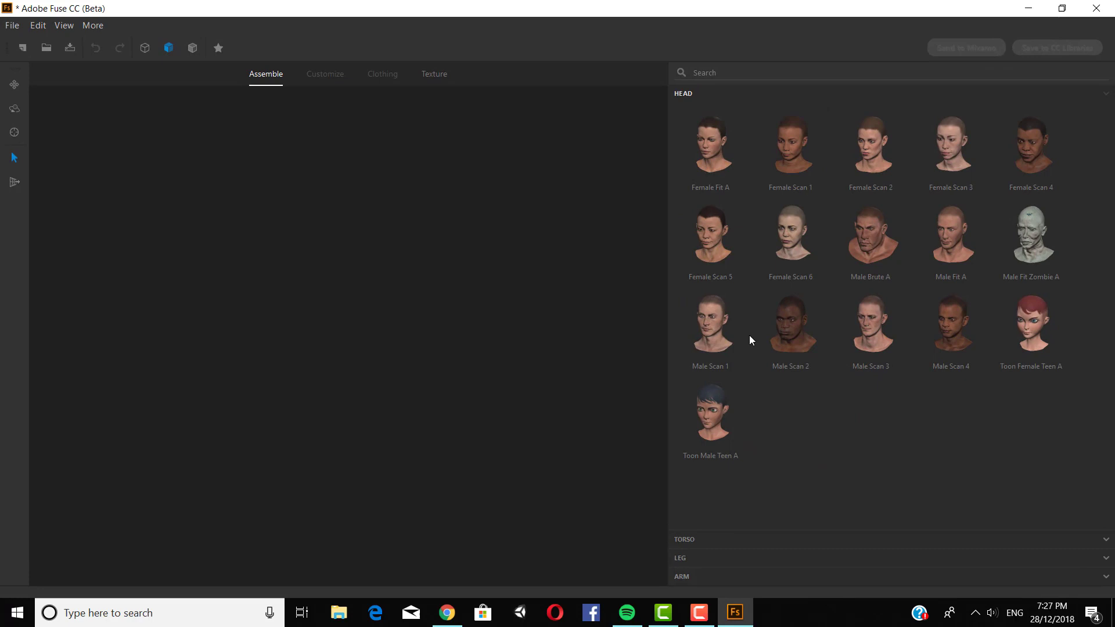
{"action": "left_click", "coordinate": [960, 244]}
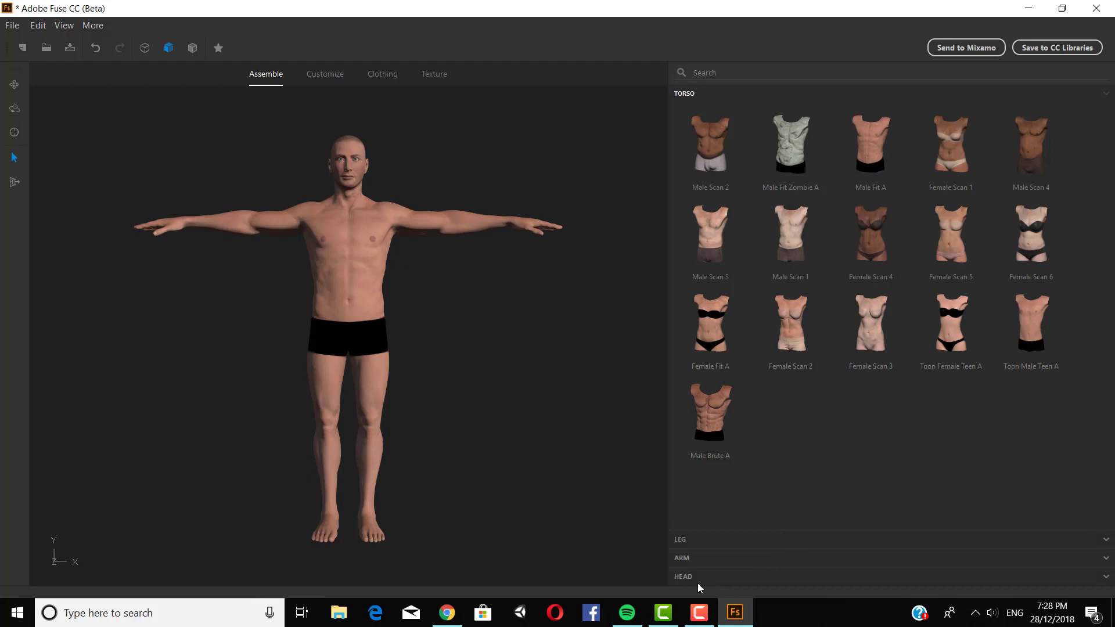
Examine the assembled male body by orbiting, panning and zooming around it
{"action": "left_click_drag", "start_coordinate": [577, 314], "coordinate": [537, 315]}
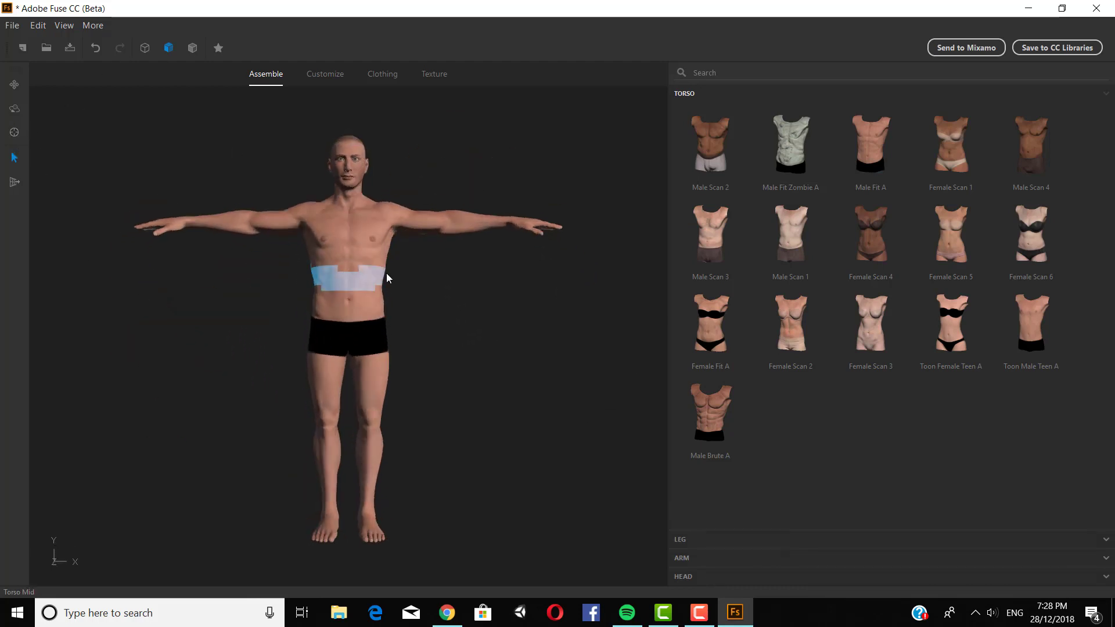
{"action": "left_click", "coordinate": [15, 108]}
{"action": "left_click_drag", "start_coordinate": [197, 216], "coordinate": [86, 148]}
{"action": "left_click", "coordinate": [14, 85]}
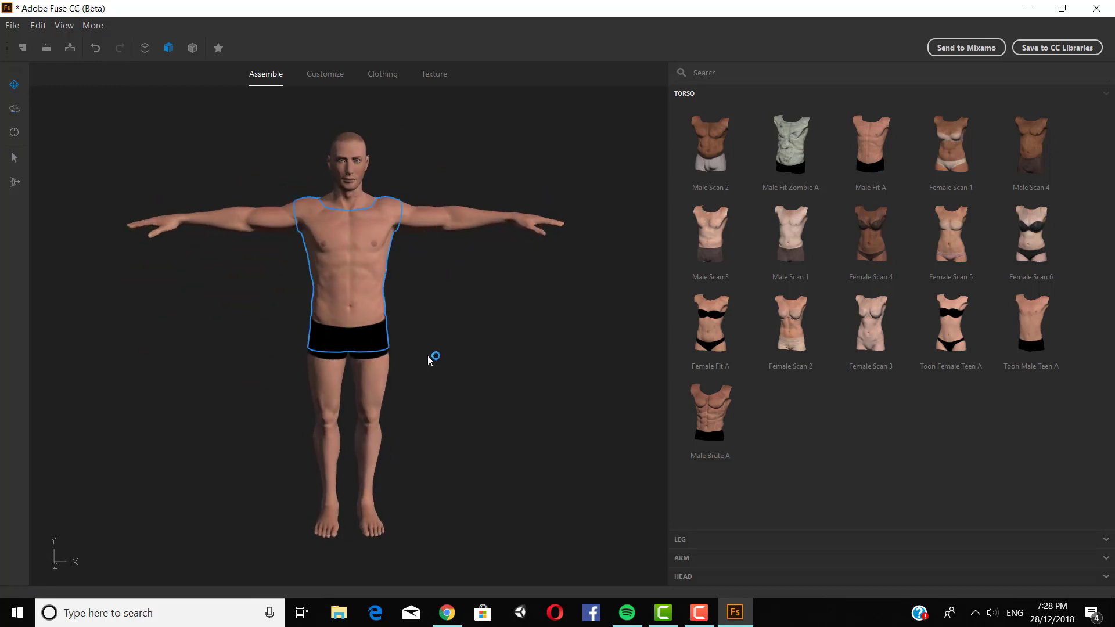
{"action": "left_click_drag", "start_coordinate": [427, 355], "coordinate": [401, 251]}
{"action": "right_click_drag", "start_coordinate": [400, 251], "coordinate": [500, 318]}
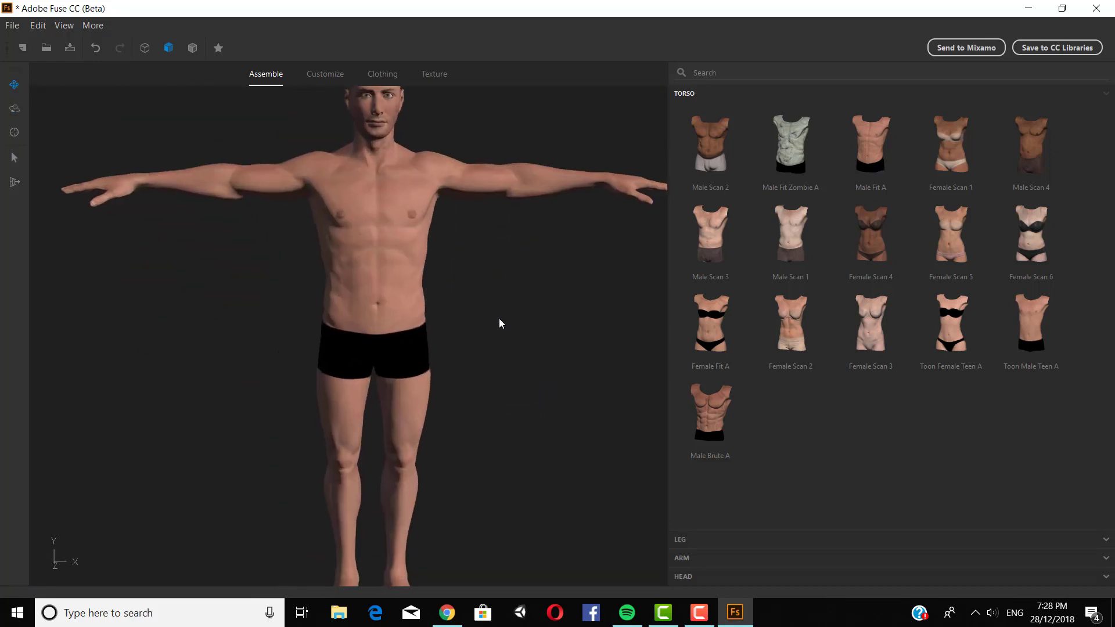
In body customization, reshape the mid-stomach region directly on the character's torso
{"action": "left_click", "coordinate": [345, 81]}
{"action": "left_click_drag", "start_coordinate": [413, 348], "coordinate": [425, 313]}
{"action": "left_click", "coordinate": [14, 109]}
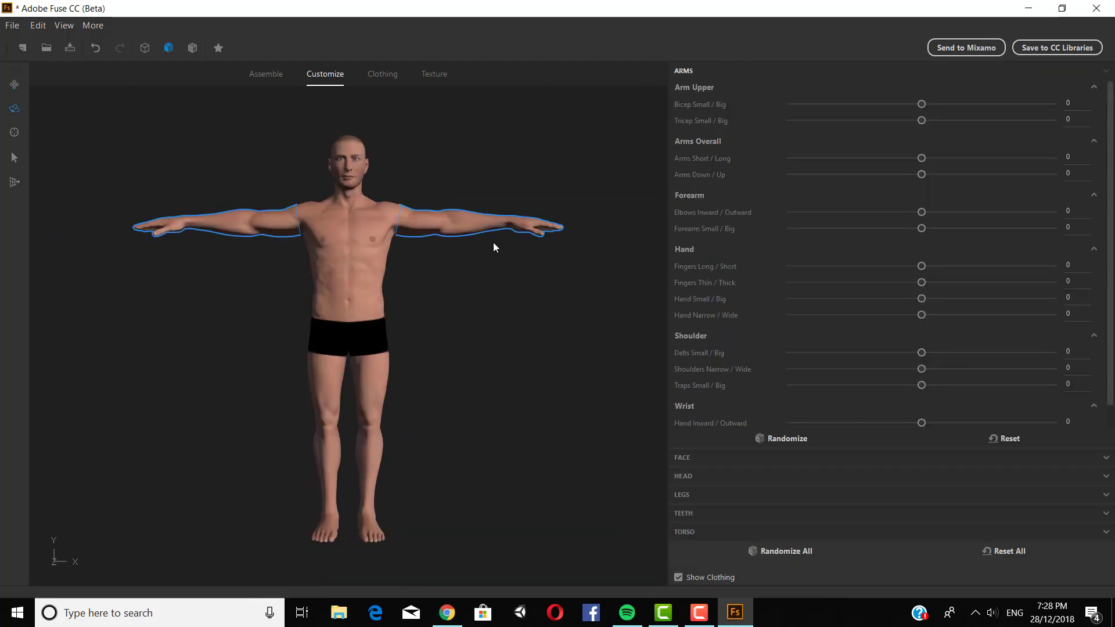
{"action": "left_click_drag", "start_coordinate": [493, 242], "coordinate": [482, 367]}
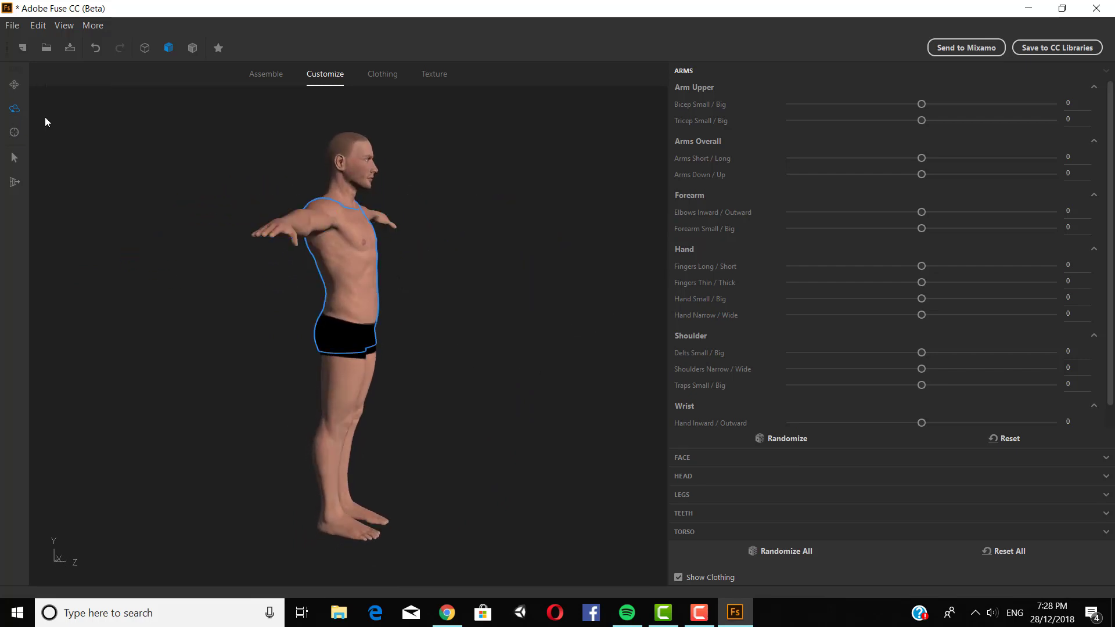
{"action": "left_click", "coordinate": [15, 158]}
{"action": "left_click", "coordinate": [366, 280]}
{"action": "left_click_drag", "start_coordinate": [684, 144], "coordinate": [428, 298]}
{"action": "scroll", "coordinate": [428, 298], "scroll_direction": "up", "scroll_amount": 5}
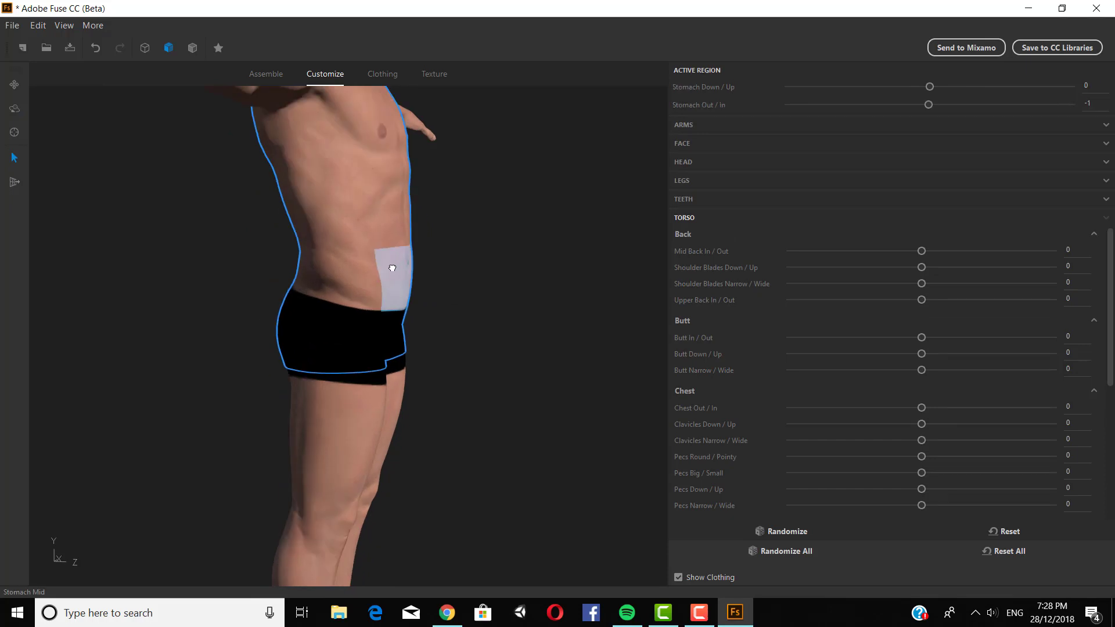
{"action": "left_click_drag", "start_coordinate": [391, 264], "coordinate": [557, 232]}
Reshape the torso with Butt Down/Up 32, Butt Narrow/Wide -31, Midsection Down/Up -51 and Midsection Narrow/Wide -17
{"action": "left_click_drag", "start_coordinate": [302, 334], "coordinate": [285, 319]}
{"action": "left_click_drag", "start_coordinate": [505, 262], "coordinate": [668, 253]}
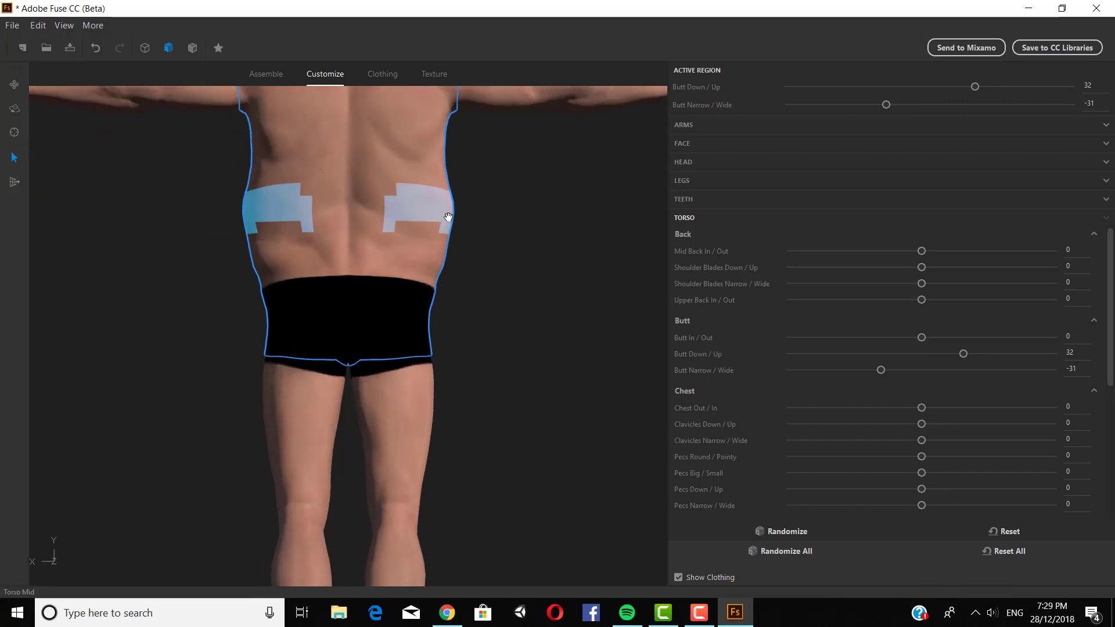
{"action": "left_click_drag", "start_coordinate": [444, 219], "coordinate": [538, 214]}
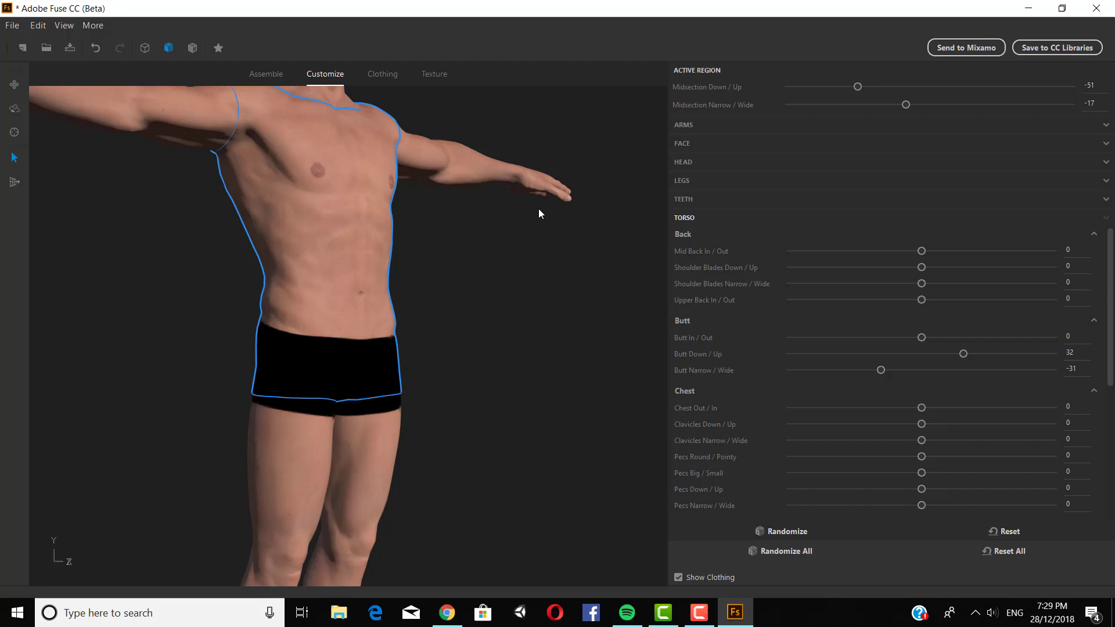
Set Skull Round/Square, Temples In/Out, Head Down/Up and Head Small/Big to 100 by reshaping the head directly
{"action": "middle_click_drag", "start_coordinate": [538, 214], "coordinate": [515, 419]}
{"action": "scroll", "coordinate": [506, 290], "scroll_direction": "down", "scroll_amount": 3}
{"action": "left_click_drag", "start_coordinate": [505, 286], "coordinate": [394, 244]}
{"action": "left_click", "coordinate": [307, 191]}
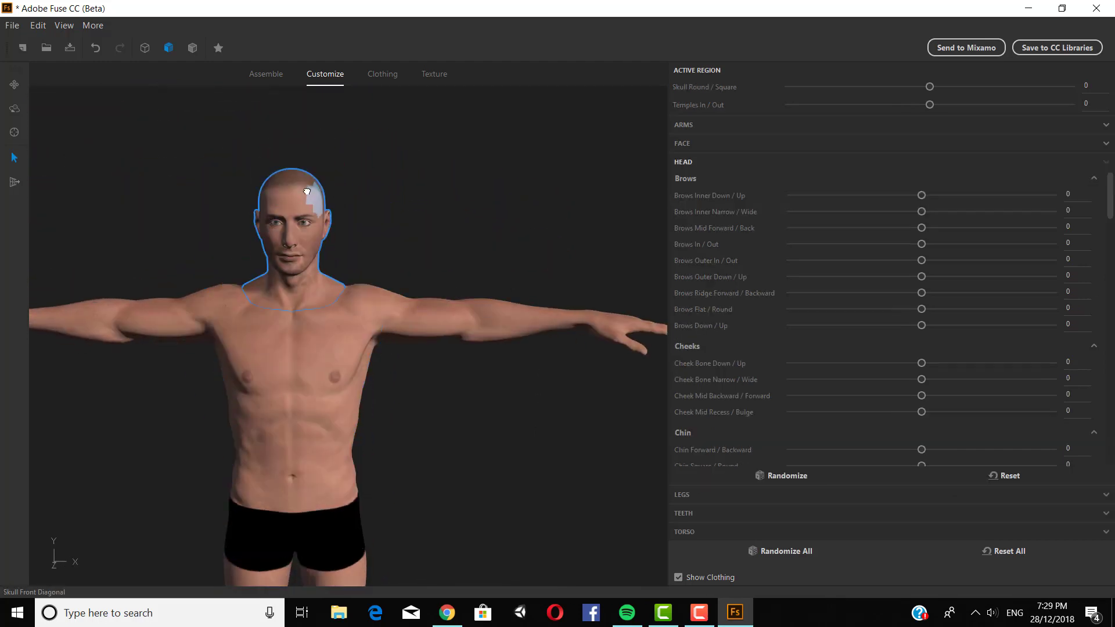
{"action": "left_click_drag", "start_coordinate": [307, 191], "coordinate": [1035, 34]}
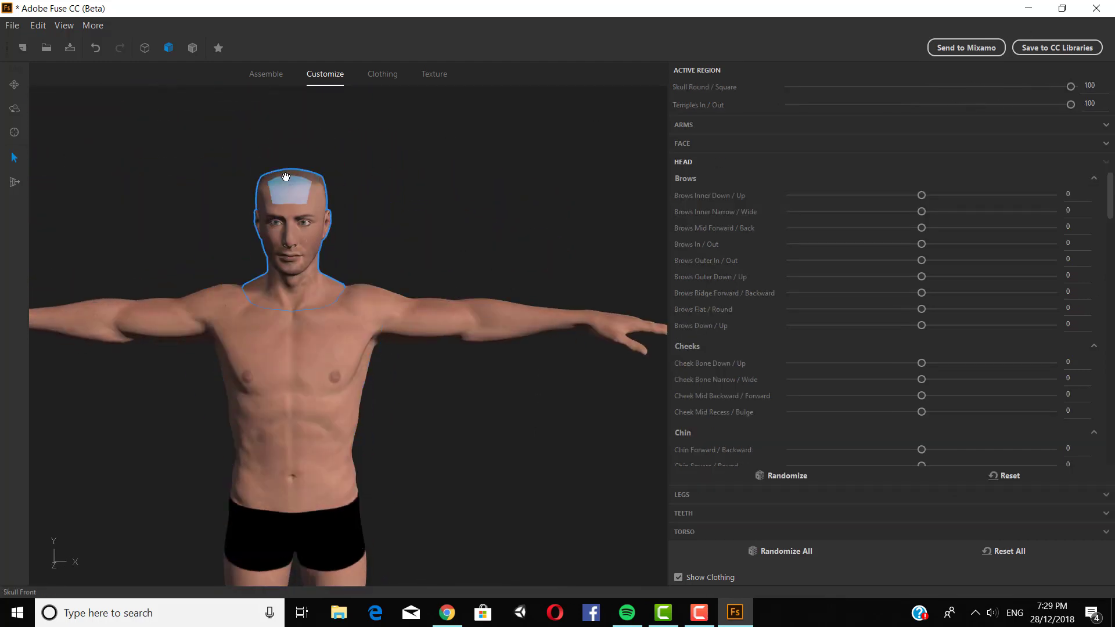
{"action": "left_click_drag", "start_coordinate": [295, 174], "coordinate": [441, 34]}
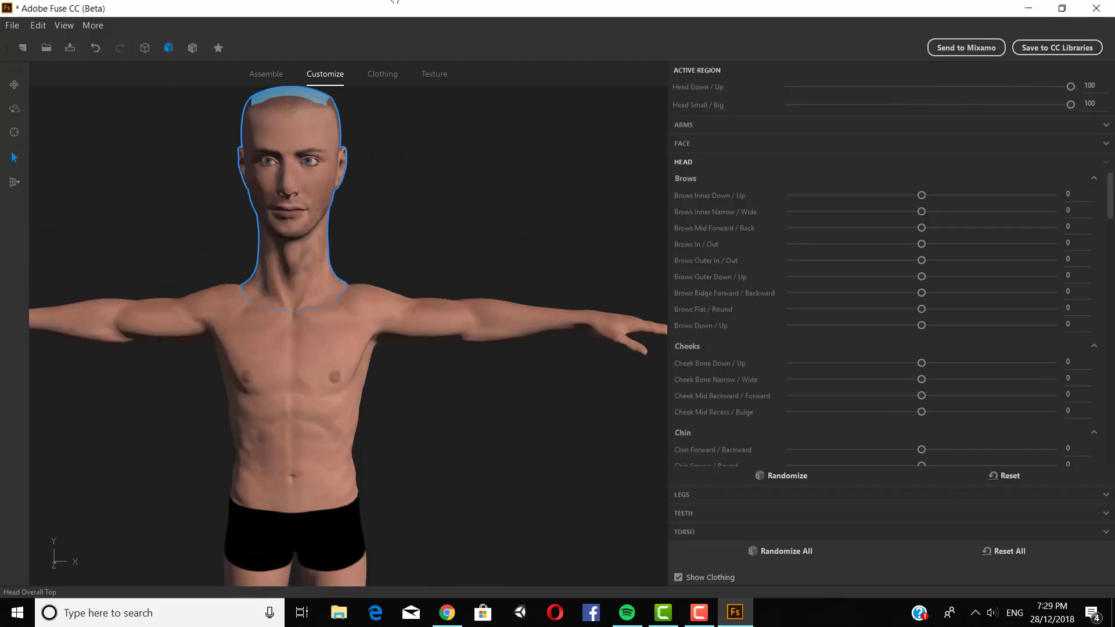
Set Torso Short/Long and Torso Upper Narrow/Wide to 100, and thicken both the calves and thighs to 100
{"action": "left_click", "coordinate": [358, 389]}
{"action": "left_click_drag", "start_coordinate": [1065, 378], "coordinate": [945, 352]}
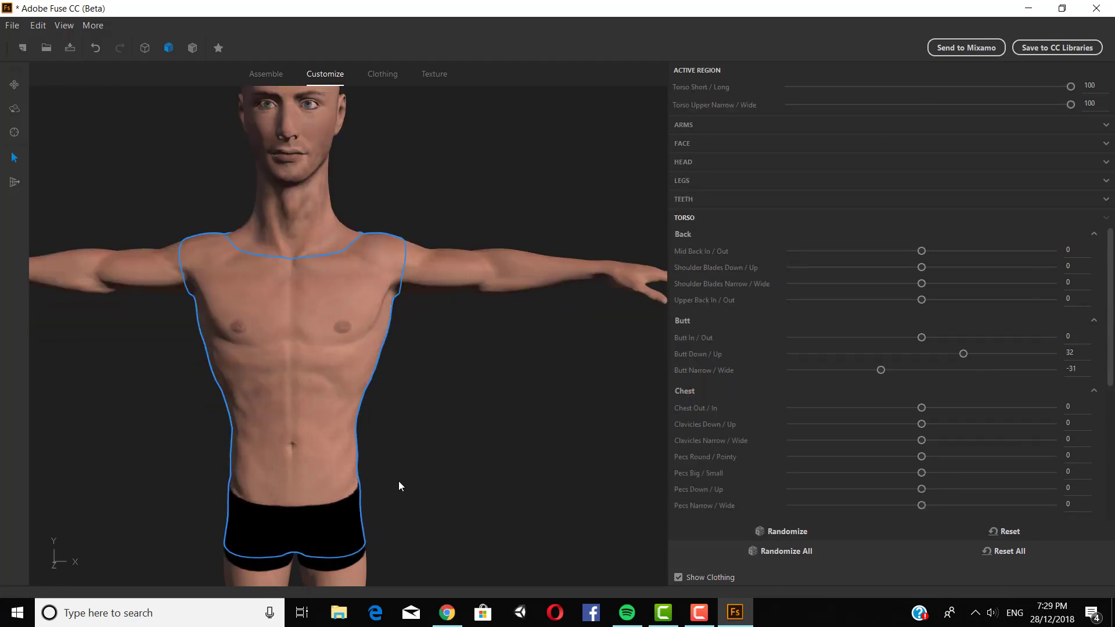
{"action": "middle_click_drag", "start_coordinate": [475, 477], "coordinate": [594, 155]}
{"action": "left_click", "coordinate": [467, 289]}
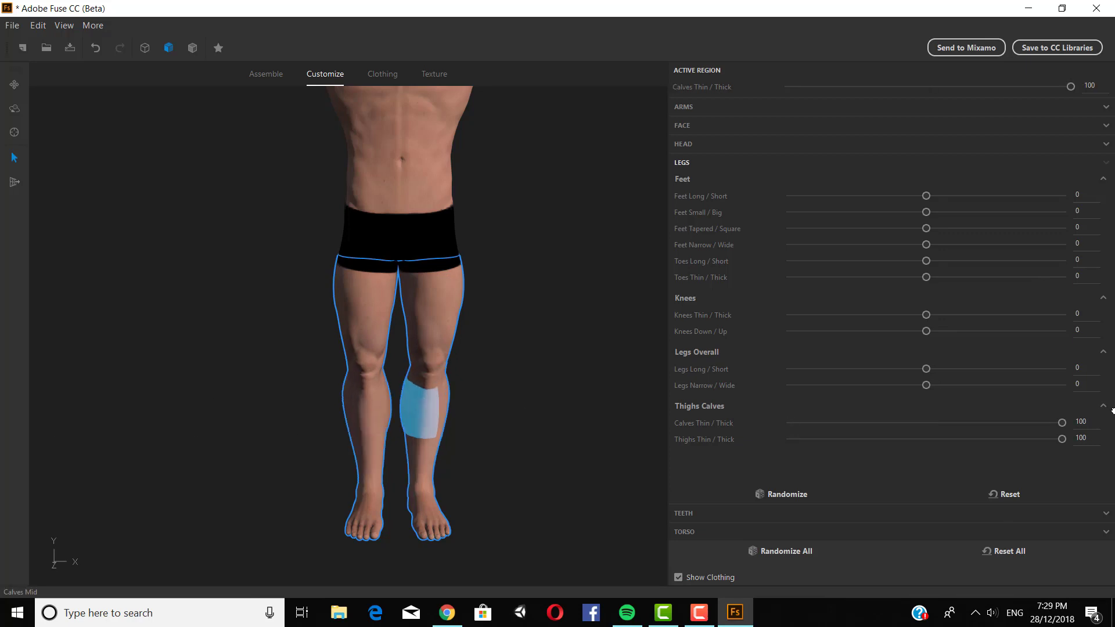
Reshape the waist directly on the model to Waist Down/Up -18 and Waist Thin/Wide 100
{"action": "left_click", "coordinate": [448, 236]}
{"action": "left_click_drag", "start_coordinate": [511, 234], "coordinate": [561, 228]}
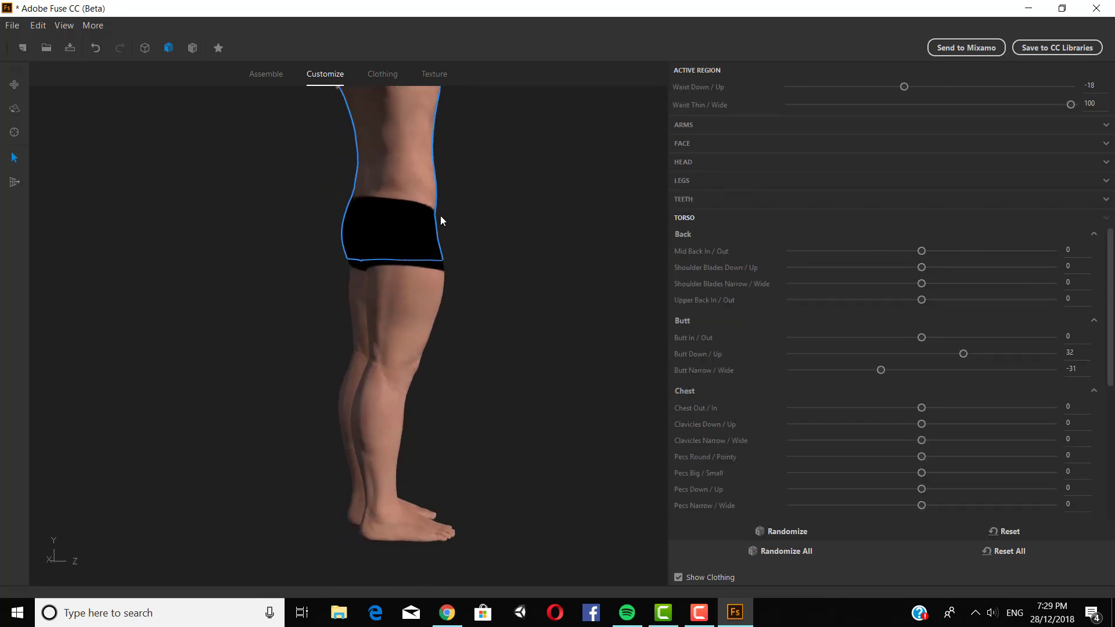
{"action": "left_click_drag", "start_coordinate": [361, 232], "coordinate": [1002, 204]}
Set Arms Down/Up and Arms Short/Long to 100
{"action": "left_click_drag", "start_coordinate": [513, 233], "coordinate": [333, 294]}
{"action": "scroll", "coordinate": [333, 293], "scroll_direction": "down", "scroll_amount": 4}
{"action": "left_click", "coordinate": [501, 201]}
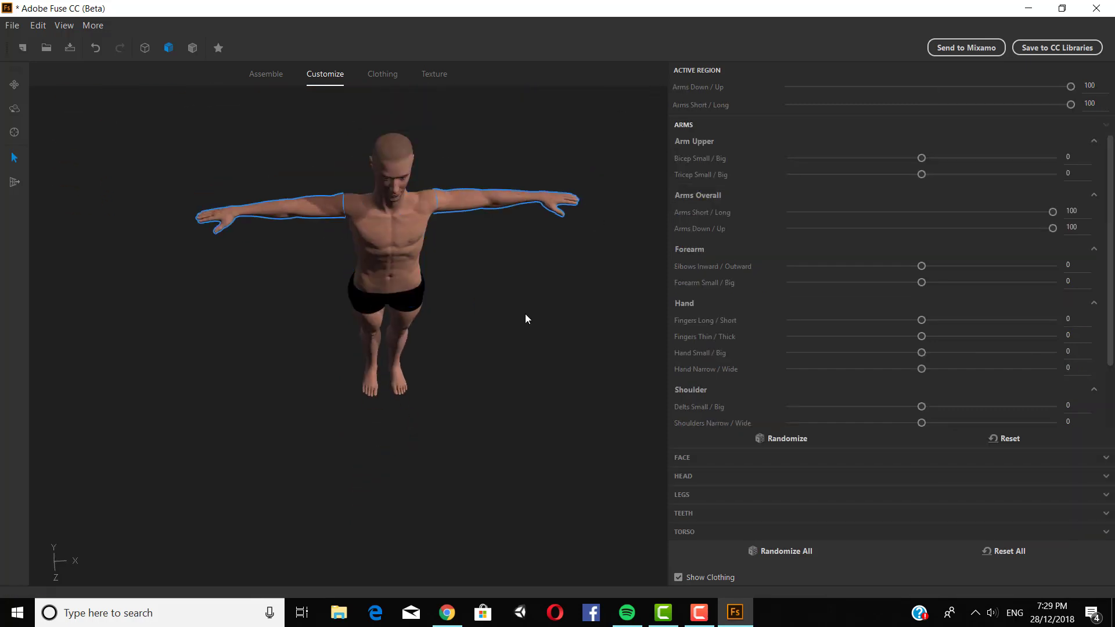
{"action": "left_click_drag", "start_coordinate": [525, 314], "coordinate": [542, 250]}
Look through the available arm, facial expression and head adjustments, from brows down to skull
{"action": "scroll", "coordinate": [794, 217], "scroll_direction": "down", "scroll_amount": 3}
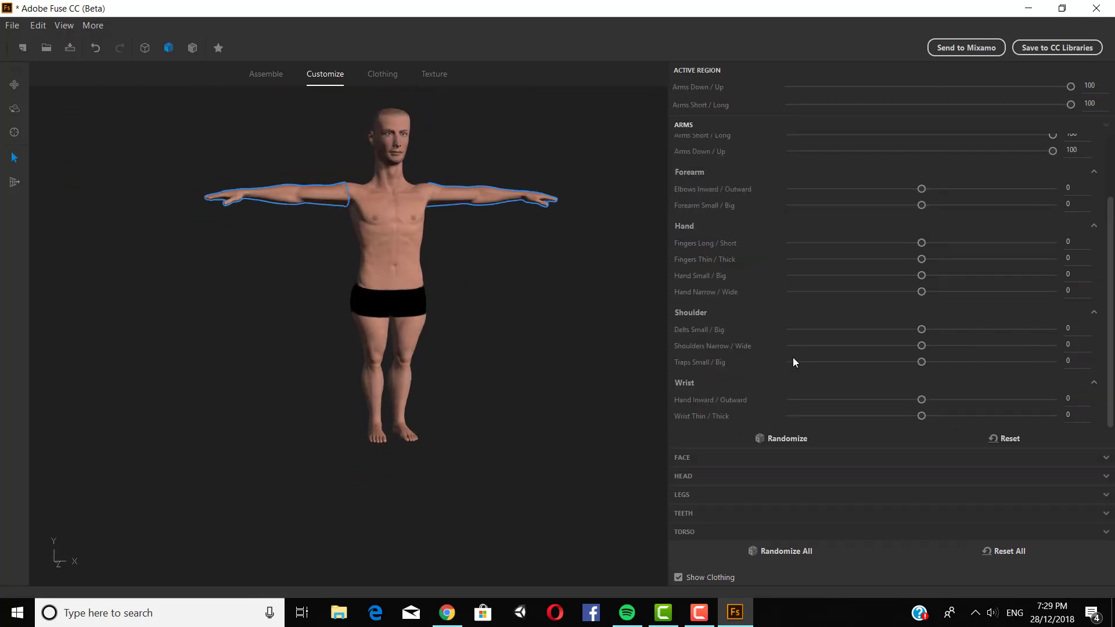
{"action": "scroll", "coordinate": [791, 366], "scroll_direction": "up", "scroll_amount": 2}
{"action": "left_click", "coordinate": [679, 458]}
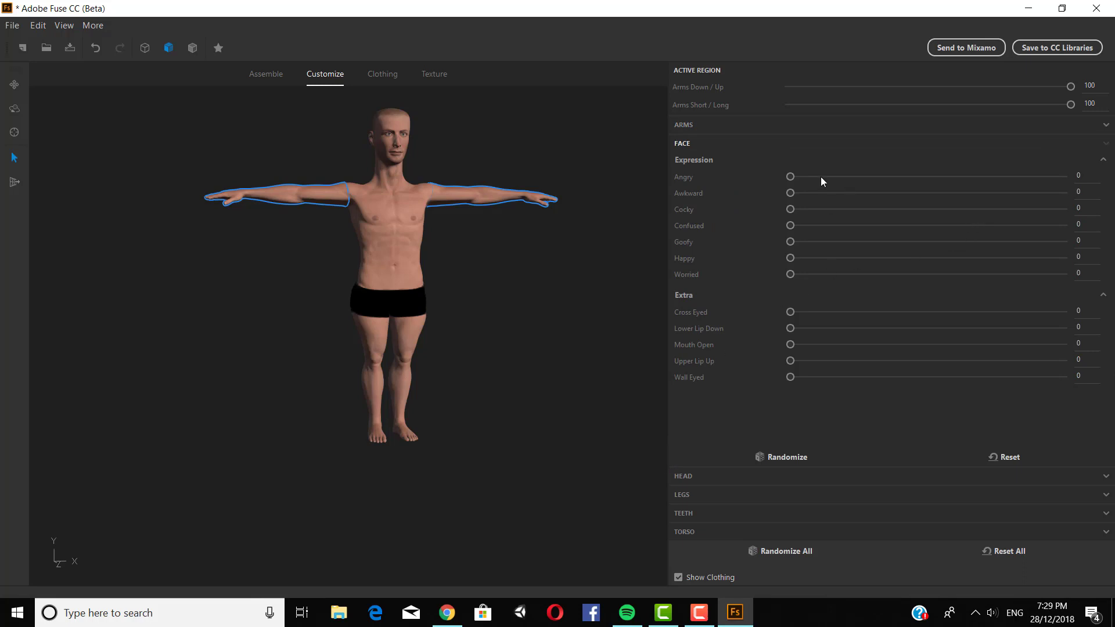
{"action": "left_click", "coordinate": [706, 477]}
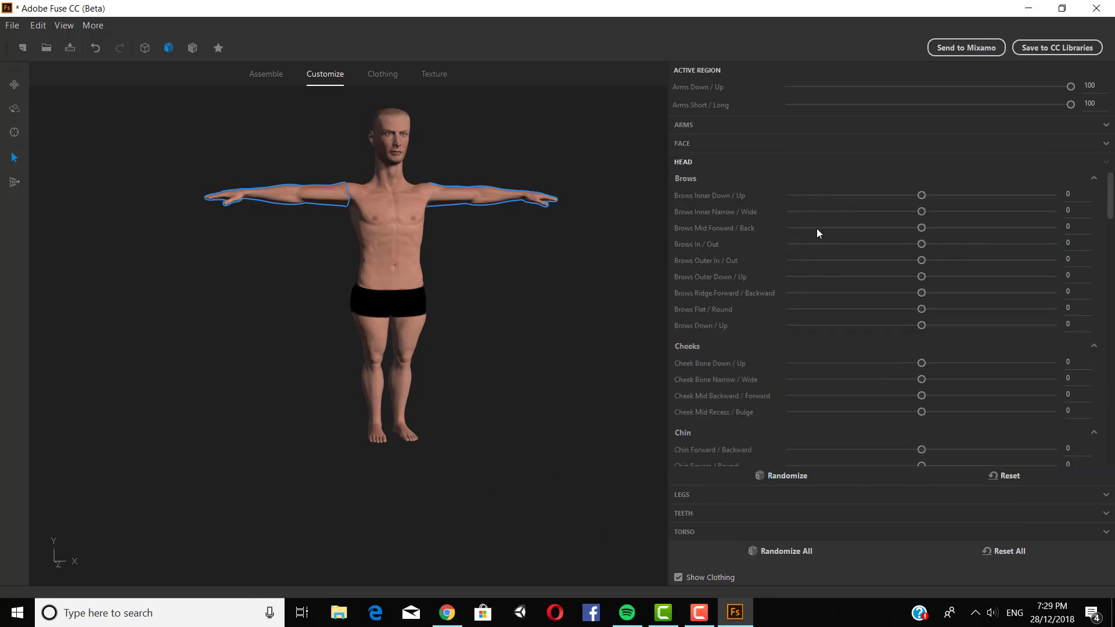
{"action": "scroll", "coordinate": [803, 303], "scroll_direction": "down", "scroll_amount": 10}
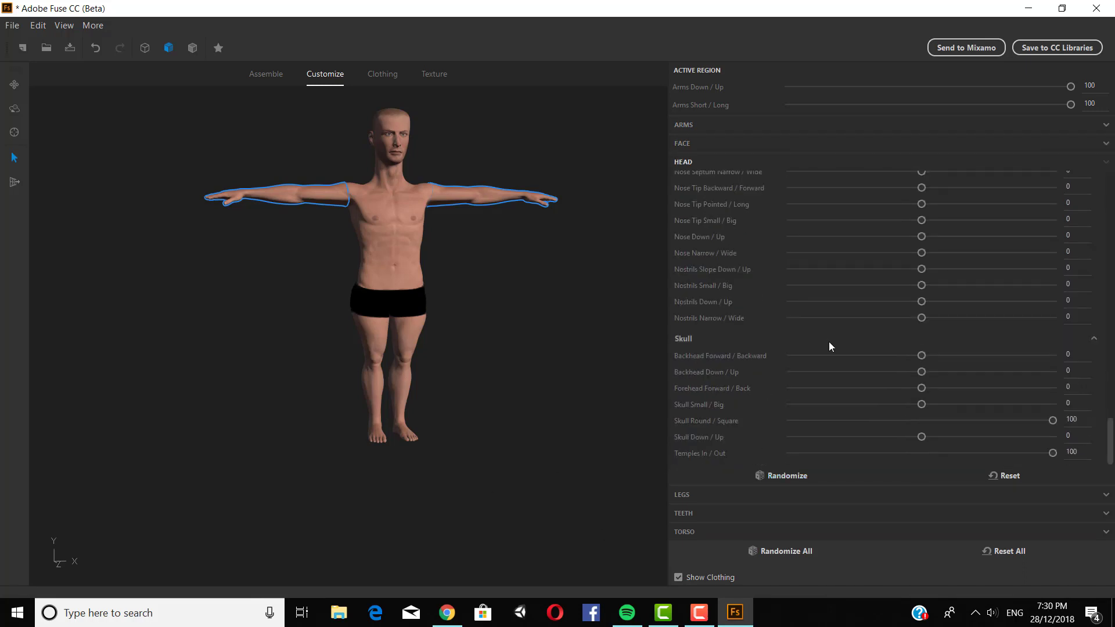
{"action": "scroll", "coordinate": [829, 342], "scroll_direction": "up", "scroll_amount": 5}
{"action": "scroll", "coordinate": [370, 137], "scroll_direction": "up", "scroll_amount": 5}
{"action": "scroll", "coordinate": [368, 138], "scroll_direction": "down", "scroll_amount": 6}
Reshape the ears on the model to Ears Rounded/Pointy 100 and Ears No Lobe/Lobed 100
{"action": "middle_click_drag", "start_coordinate": [368, 138], "coordinate": [339, 245]}
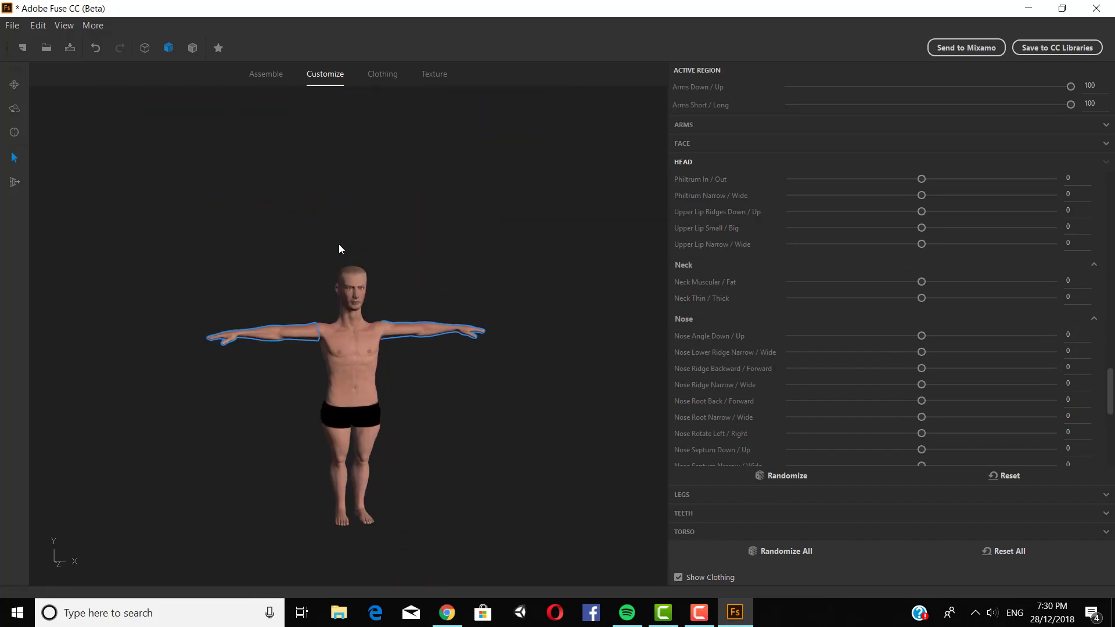
{"action": "scroll", "coordinate": [341, 278], "scroll_direction": "up", "scroll_amount": 5}
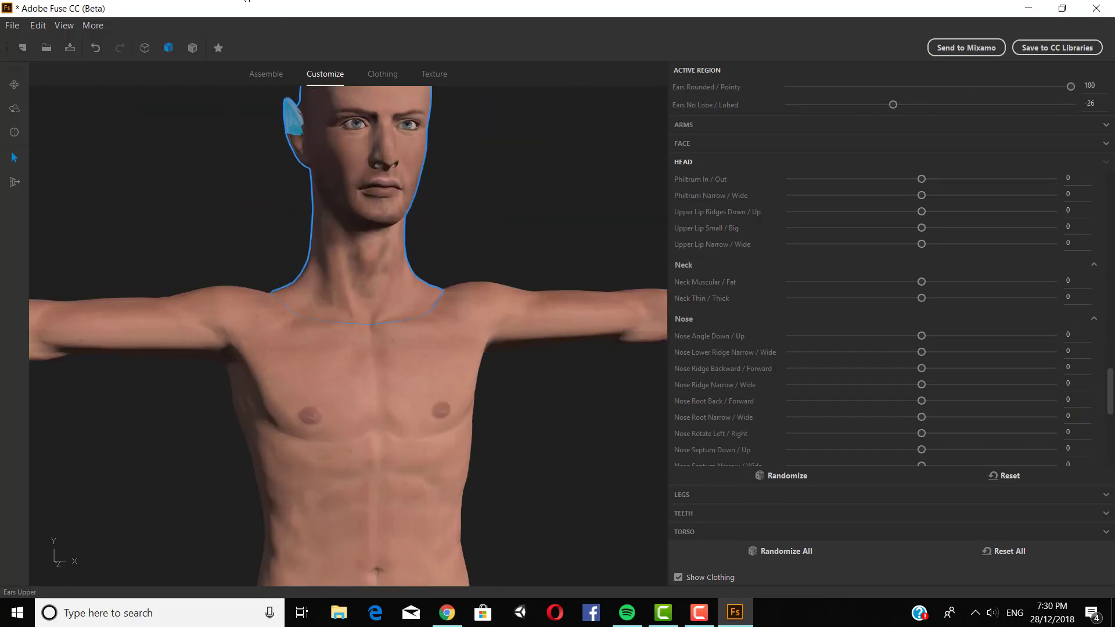
{"action": "left_click_drag", "start_coordinate": [246, 0], "coordinate": [174, 197]}
{"action": "middle_click_drag", "start_coordinate": [319, 129], "coordinate": [180, 249]}
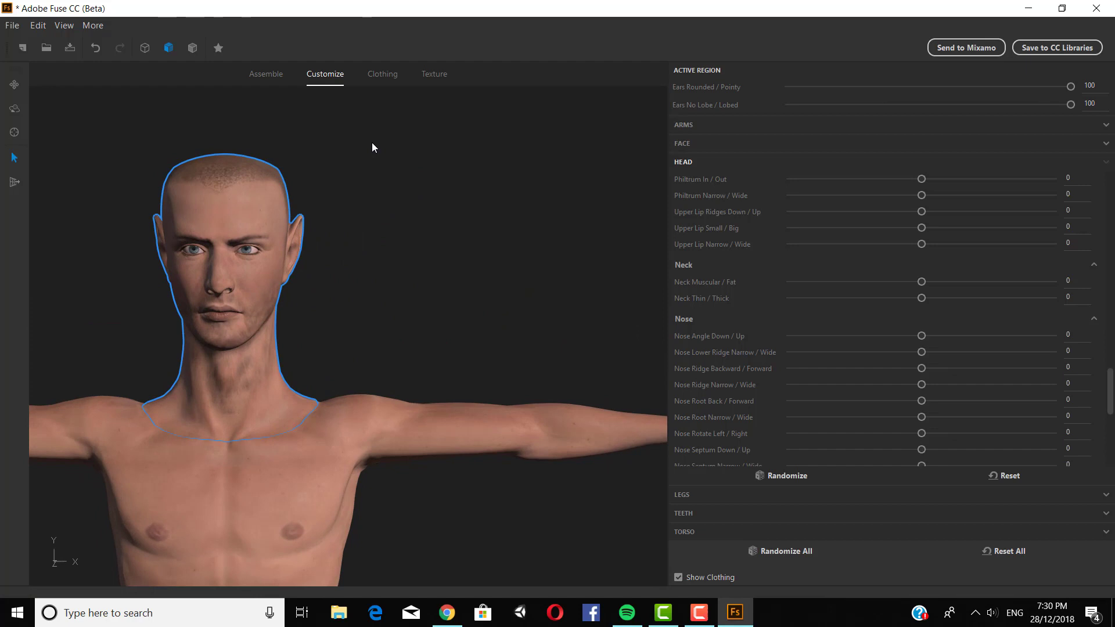
Dress the character in the closed blazer with dress shirt and a pair of long trousers
{"action": "scroll", "coordinate": [341, 237], "scroll_direction": "down", "scroll_amount": 3}
{"action": "left_click", "coordinate": [382, 74]}
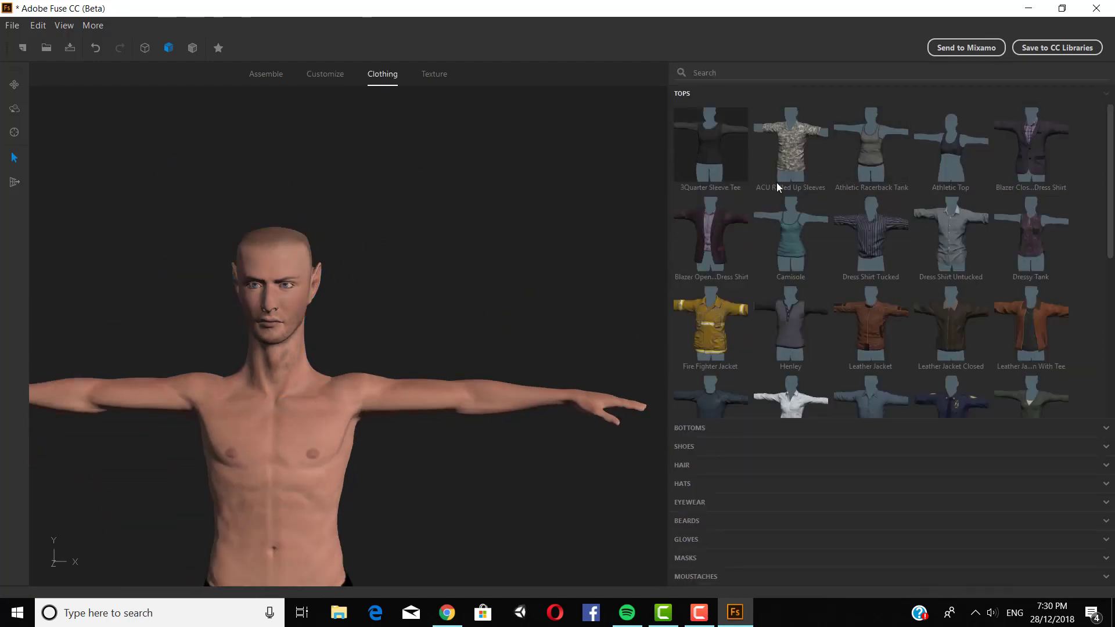
{"action": "left_click", "coordinate": [710, 148]}
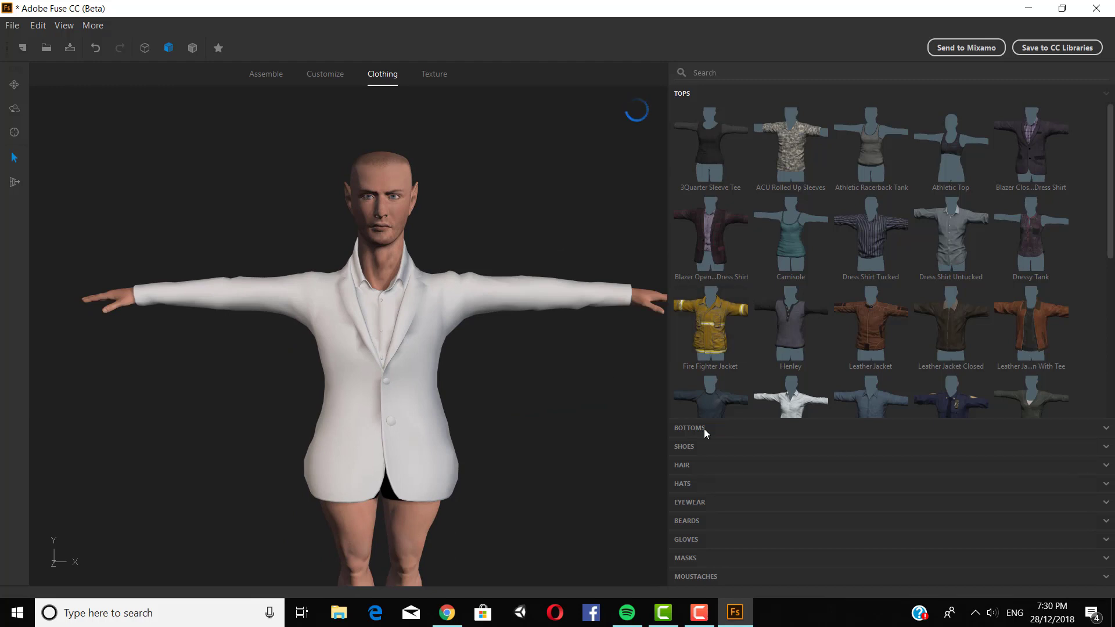
{"action": "left_click", "coordinate": [690, 428]}
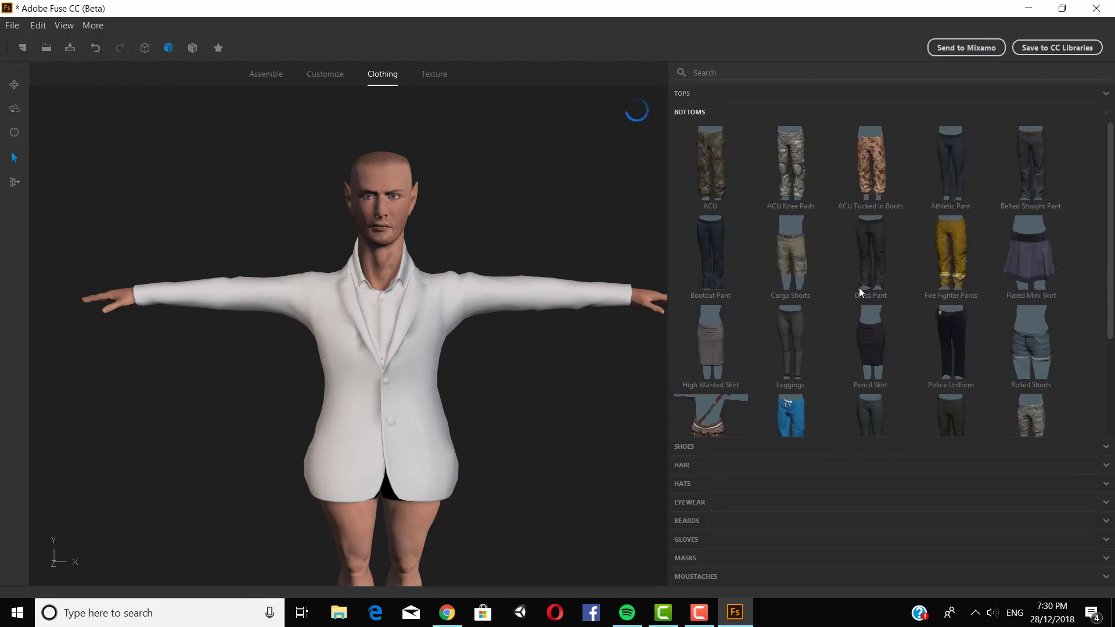
Browse the hats and put the Newsboy cap on the character
{"action": "left_click", "coordinate": [683, 465]}
{"action": "left_click", "coordinate": [683, 483]}
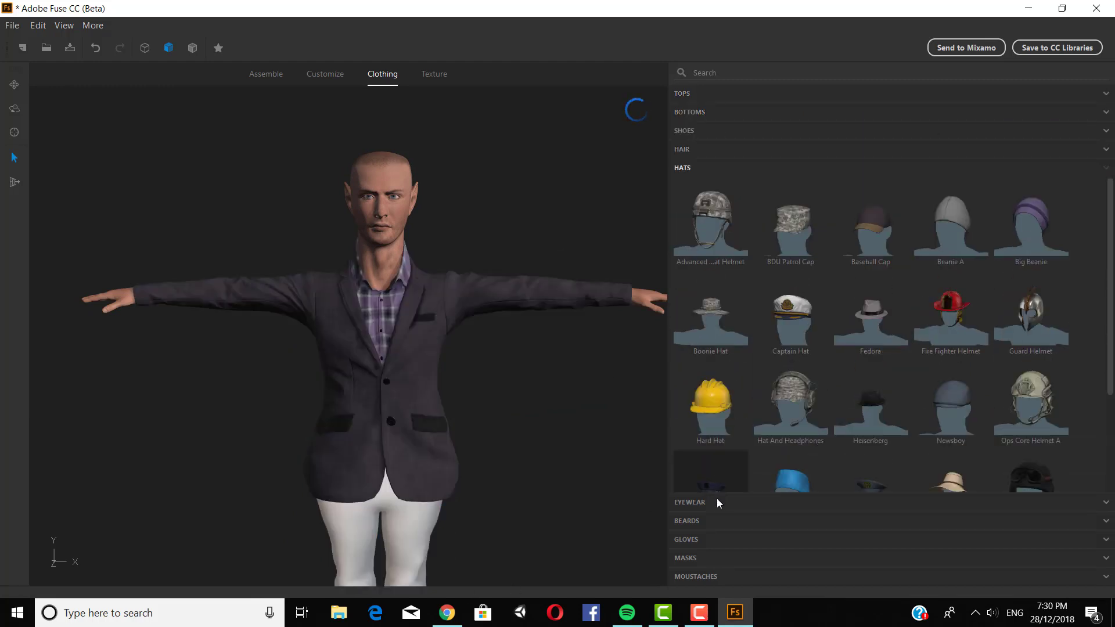
{"action": "scroll", "coordinate": [820, 383], "scroll_direction": "down", "scroll_amount": 2}
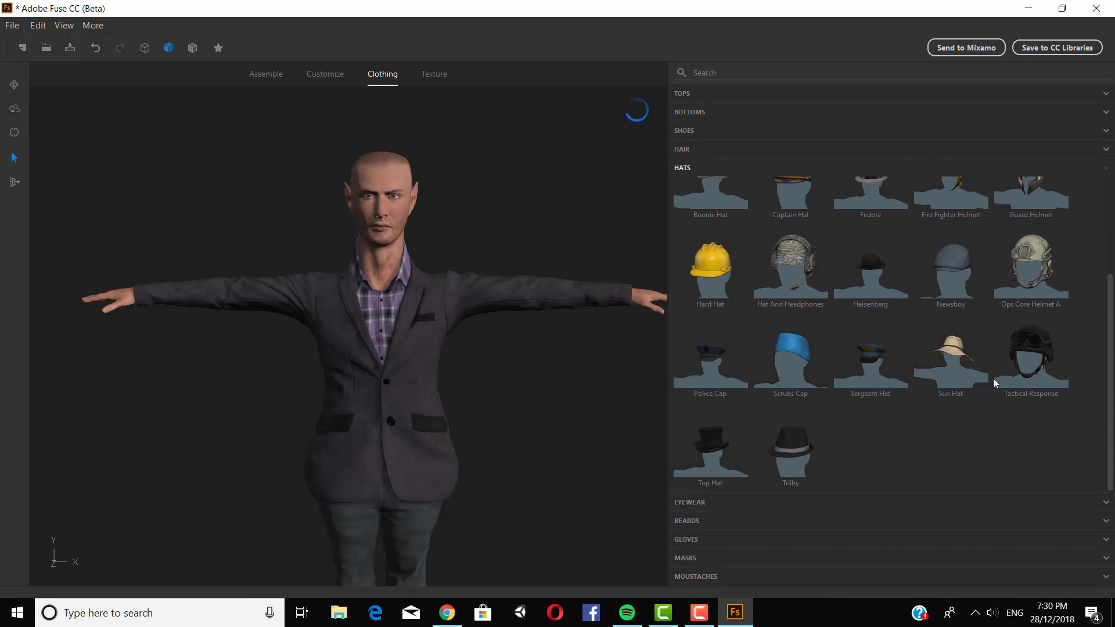
{"action": "scroll", "coordinate": [987, 331], "scroll_direction": "up", "scroll_amount": 1}
{"action": "left_click", "coordinate": [951, 353]}
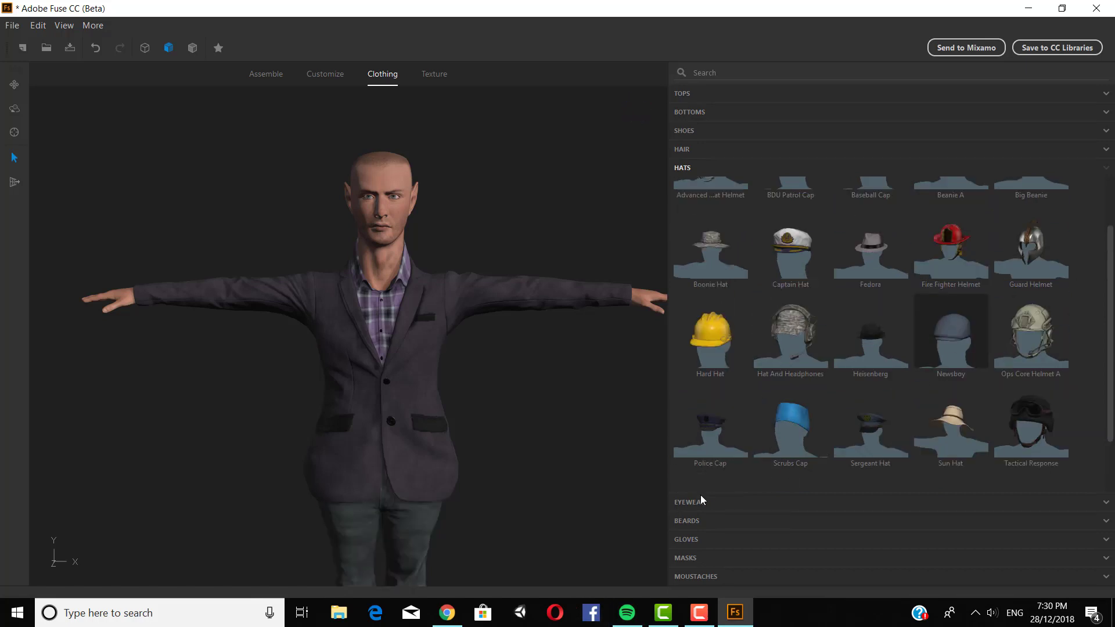
Look through the eyewear, beards and gloves, and give the character the Alpha Handlebar moustache
{"action": "left_click", "coordinate": [699, 501]}
{"action": "left_click", "coordinate": [719, 521]}
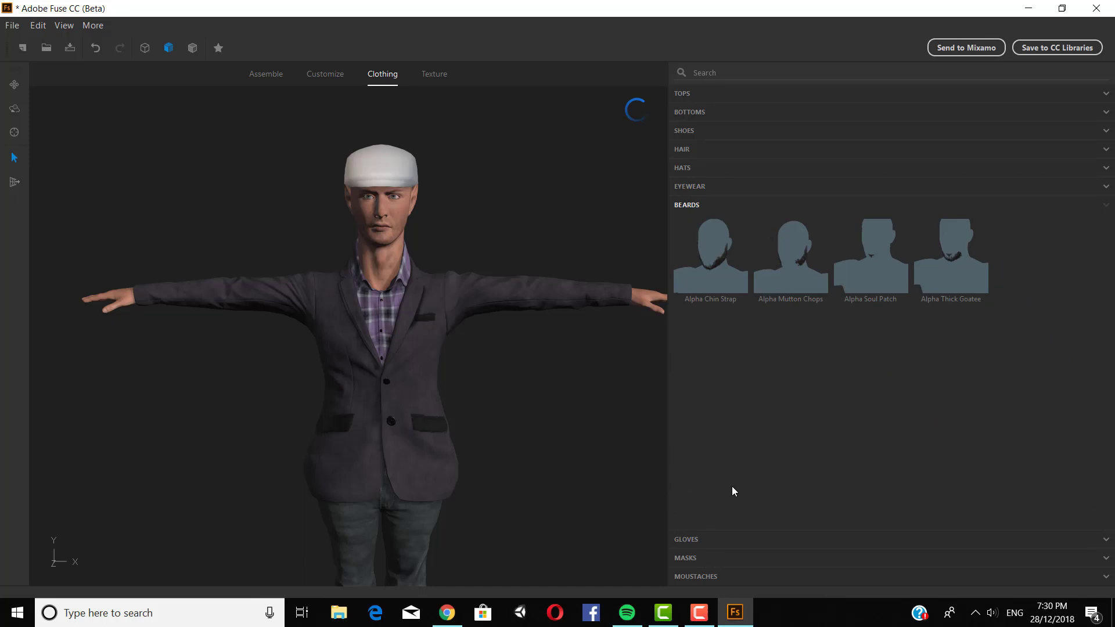
{"action": "left_click", "coordinate": [704, 540]}
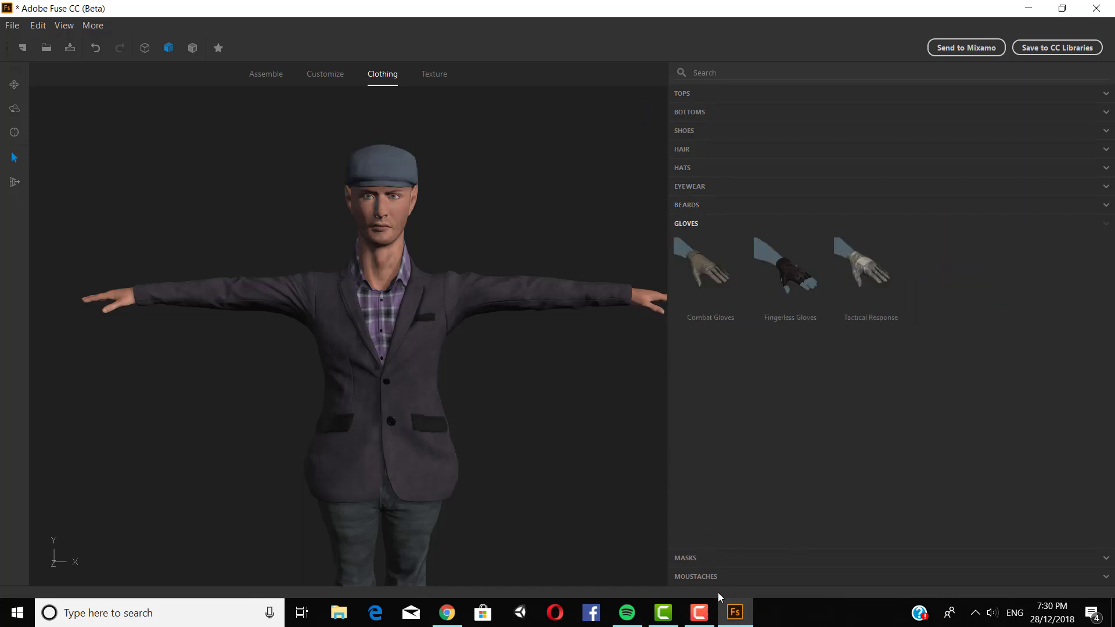
{"action": "left_click", "coordinate": [711, 578]}
{"action": "left_click", "coordinate": [723, 312]}
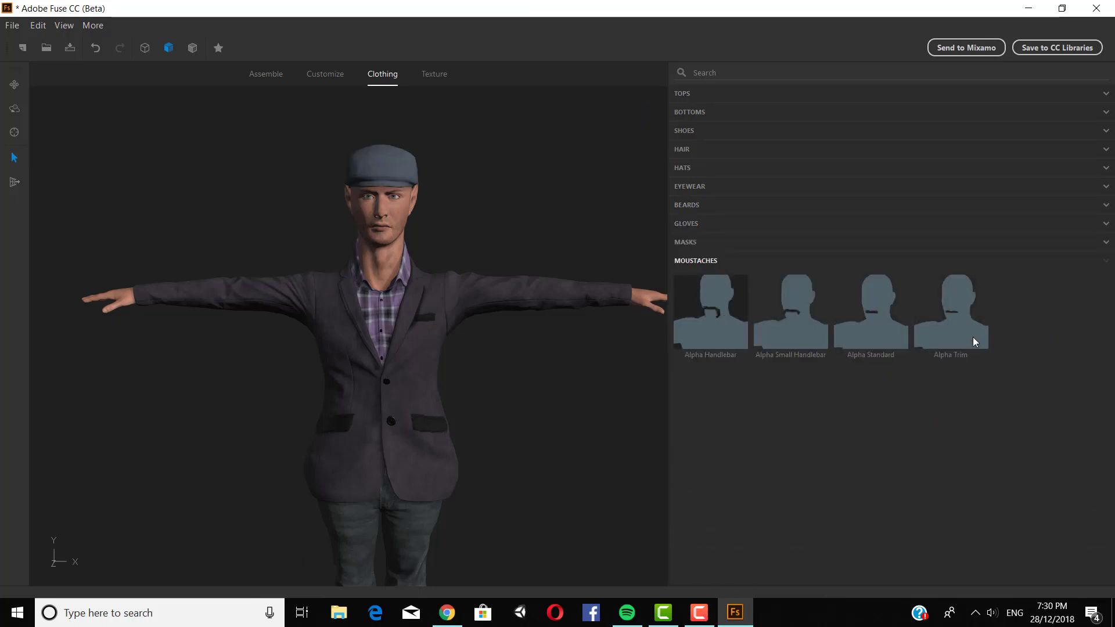
Put a pair of brown shoes on the character and check the full outfit from several angles
{"action": "scroll", "coordinate": [305, 448], "scroll_direction": "down", "scroll_amount": 5}
{"action": "scroll", "coordinate": [450, 476], "scroll_direction": "up", "scroll_amount": 5}
{"action": "middle_click_drag", "start_coordinate": [546, 379], "coordinate": [587, 229]}
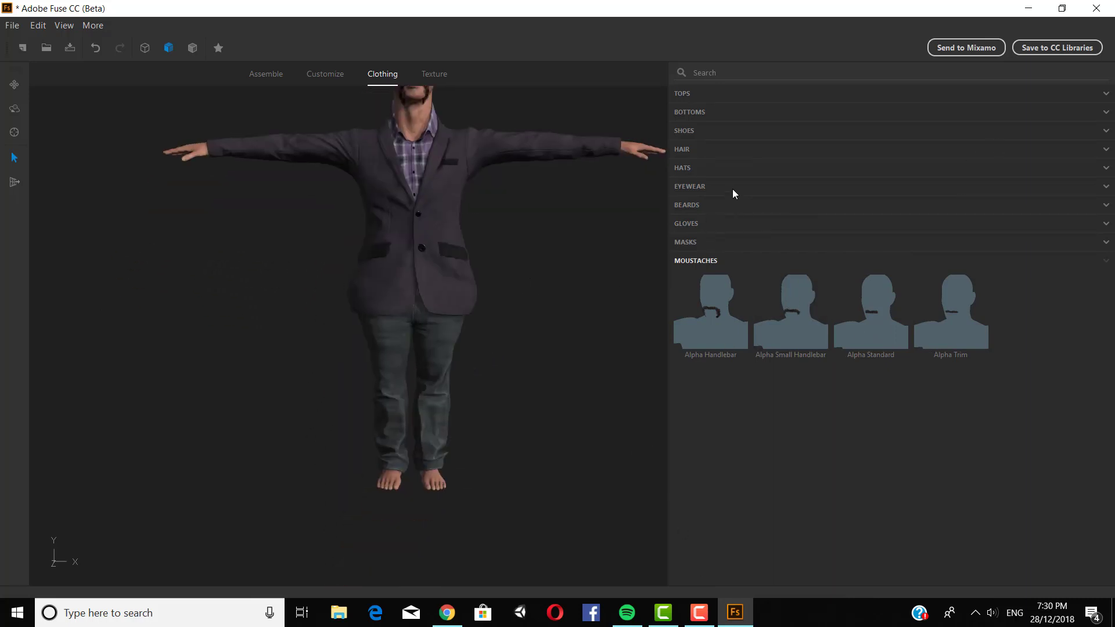
{"action": "left_click", "coordinate": [716, 131]}
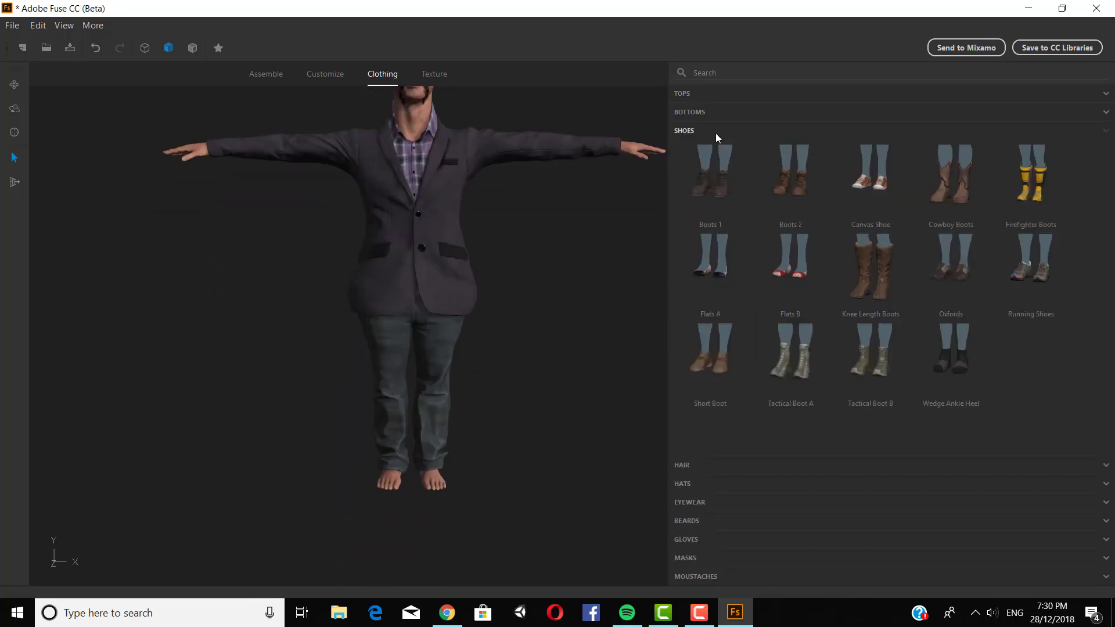
{"action": "left_click", "coordinate": [967, 415]}
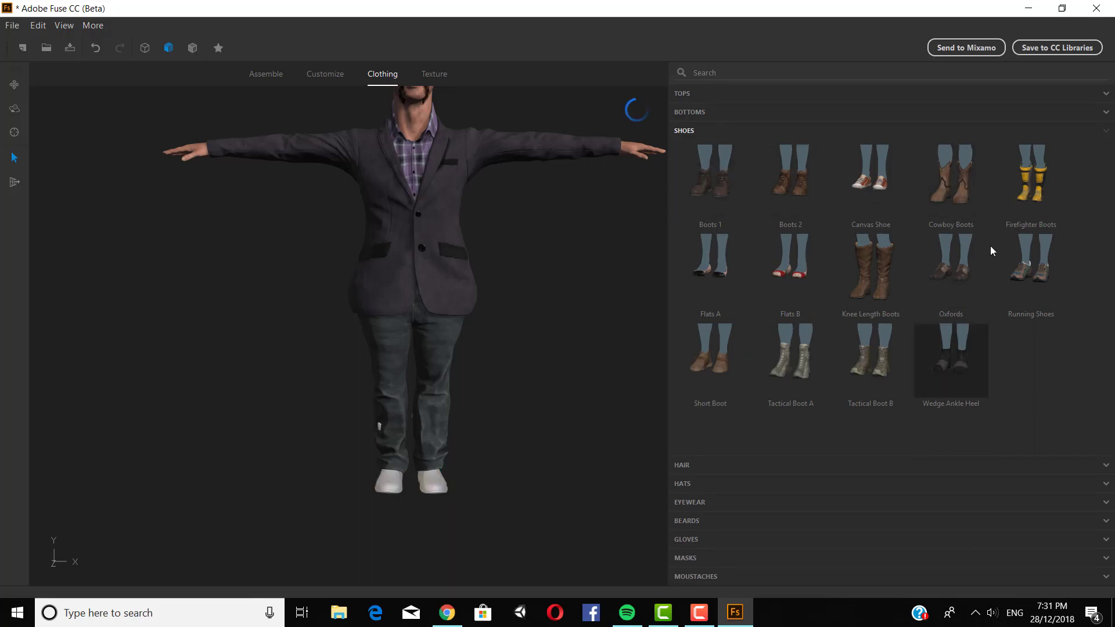
{"action": "middle_click_drag", "start_coordinate": [503, 417], "coordinate": [656, 261]}
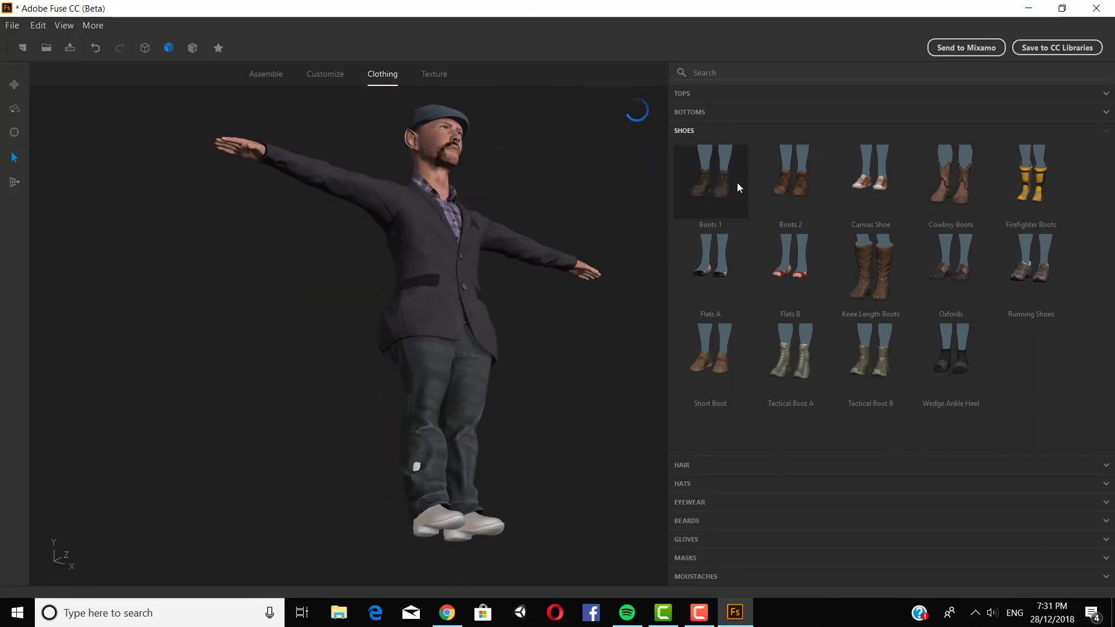
{"action": "middle_click_drag", "start_coordinate": [526, 392], "coordinate": [432, 360]}
{"action": "left_click_drag", "start_coordinate": [432, 360], "coordinate": [405, 347]}
Export the character's textures with the prefix "weird man" and the Unity 5 configuration to a new folder on the desktop
{"action": "left_click", "coordinate": [9, 27]}
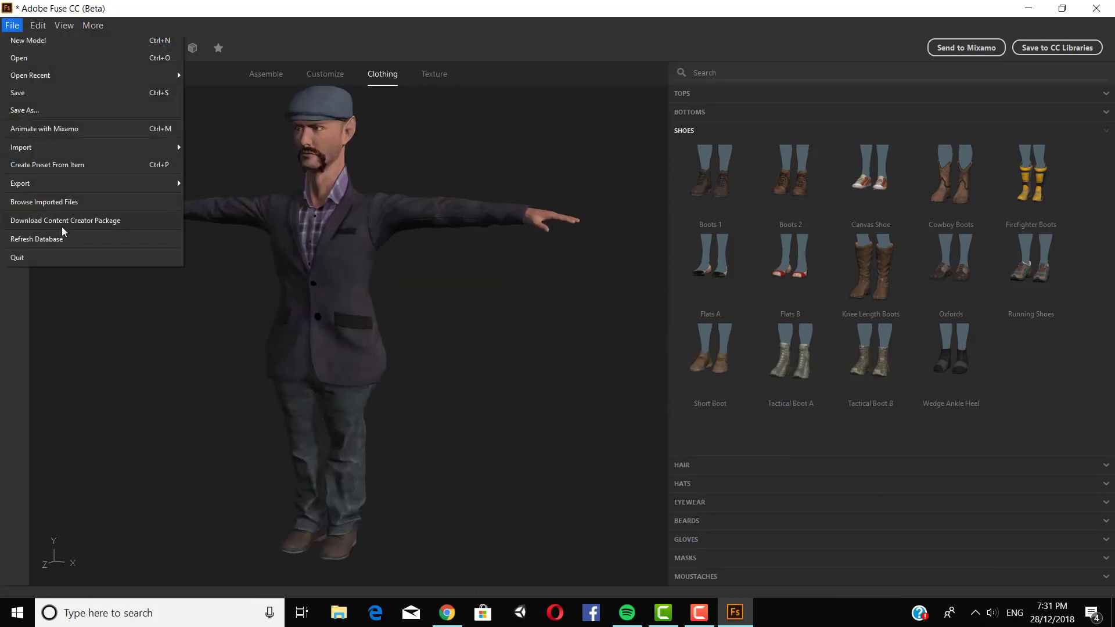
{"action": "mouse_move", "coordinate": [52, 185]}
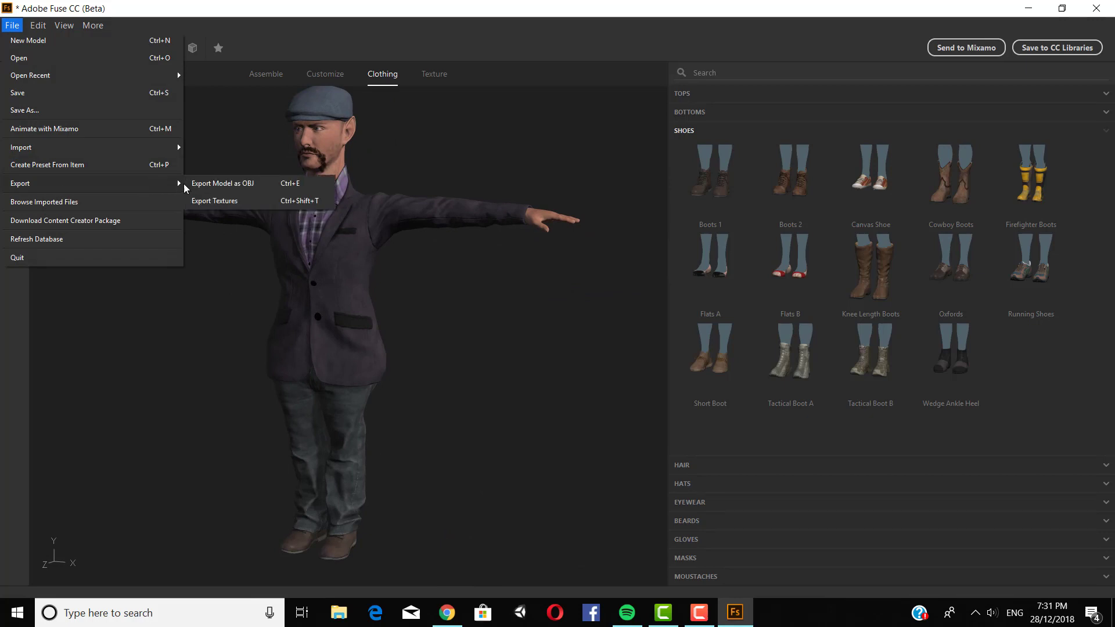
{"action": "left_click", "coordinate": [208, 200]}
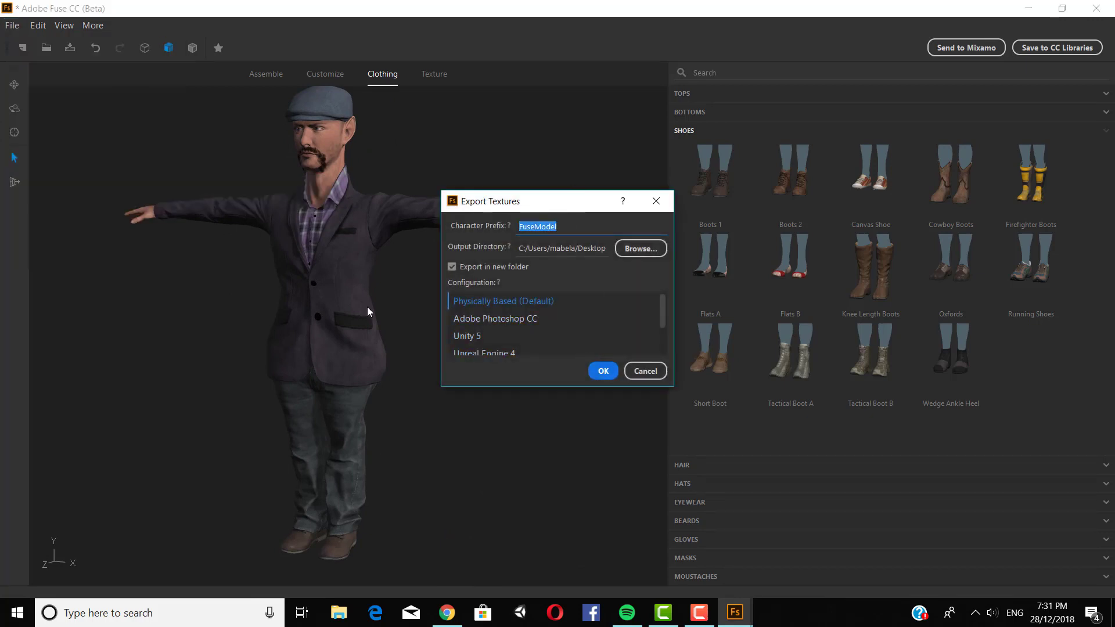
{"action": "type", "text": "weird man"}
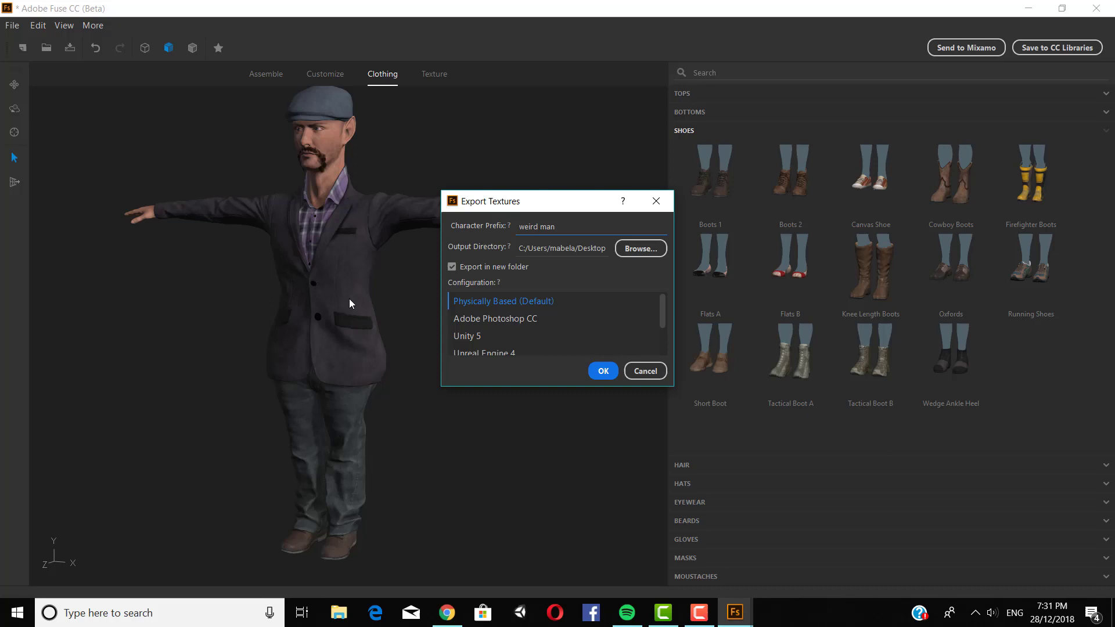
{"action": "left_click", "coordinate": [477, 342]}
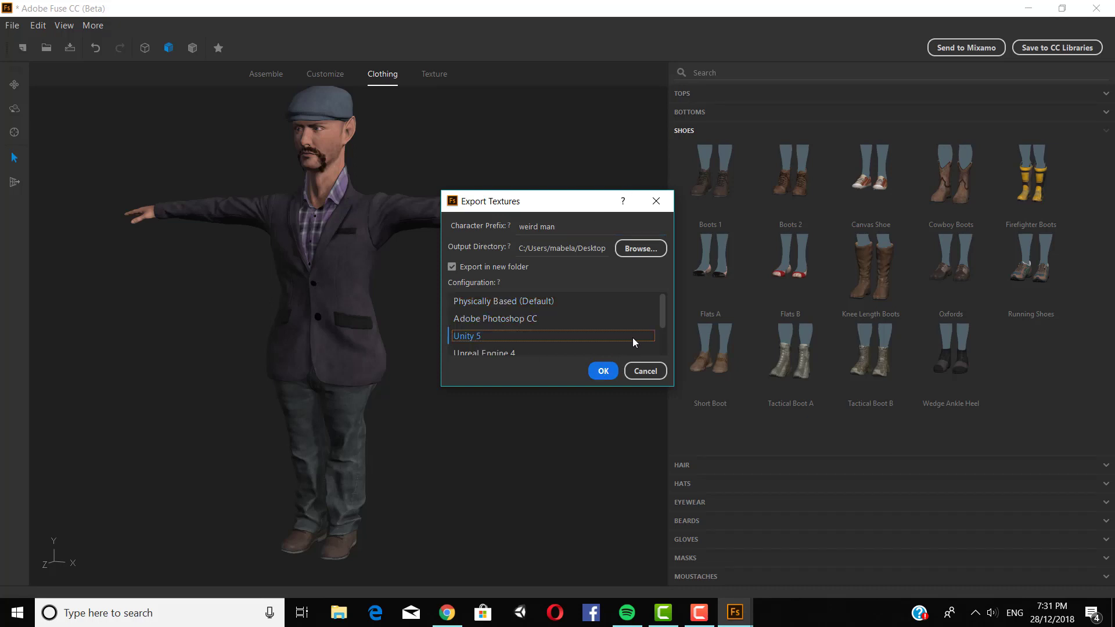
{"action": "left_click", "coordinate": [602, 371]}
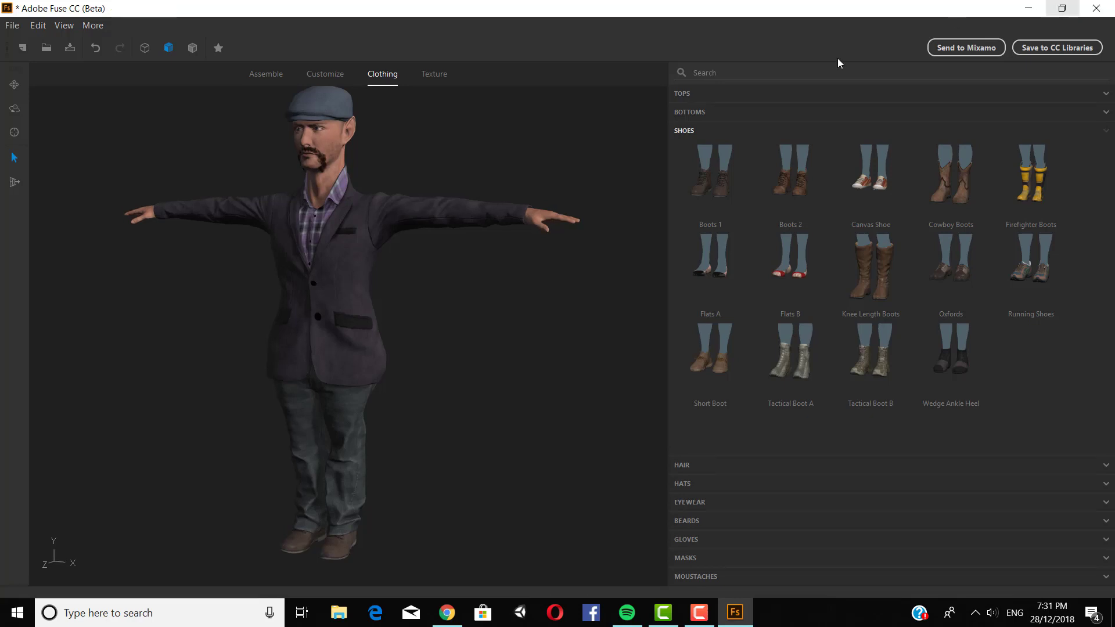
Upload the character to Mixamo for animation under the name "weird man" and open the Mixamo page in Google Chrome
{"action": "left_click", "coordinate": [12, 25]}
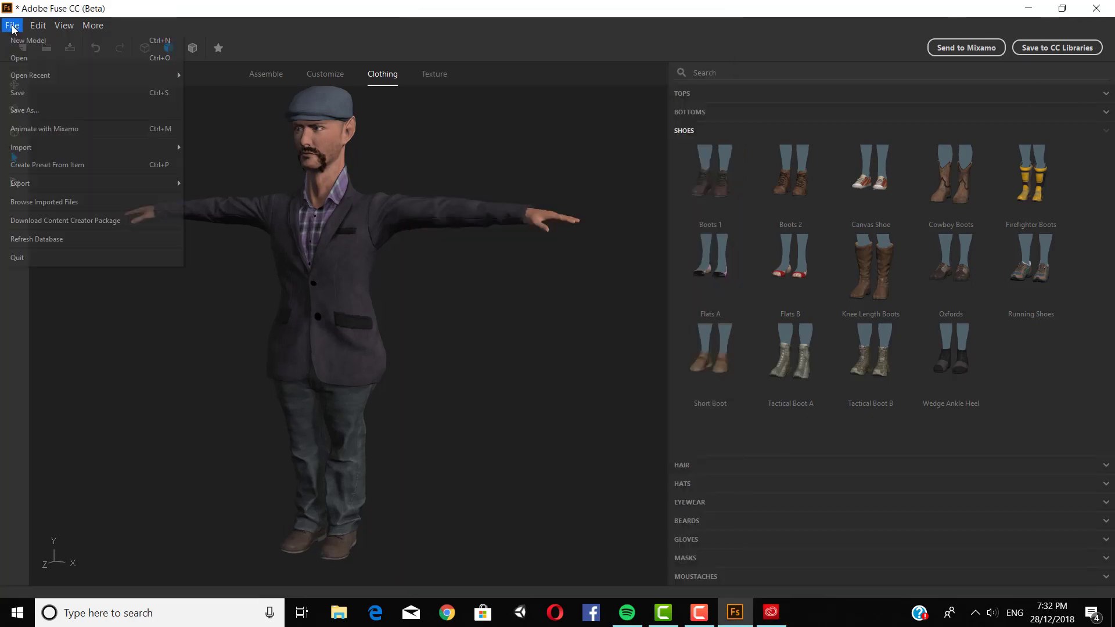
{"action": "left_click", "coordinate": [73, 128]}
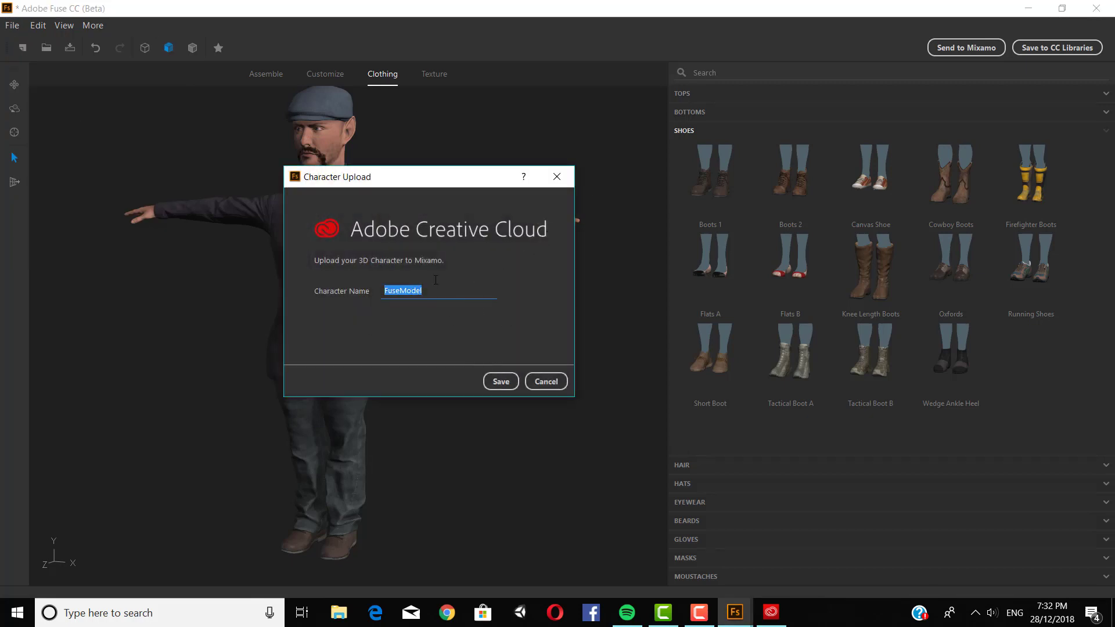
{"action": "type", "text": "weirf"}
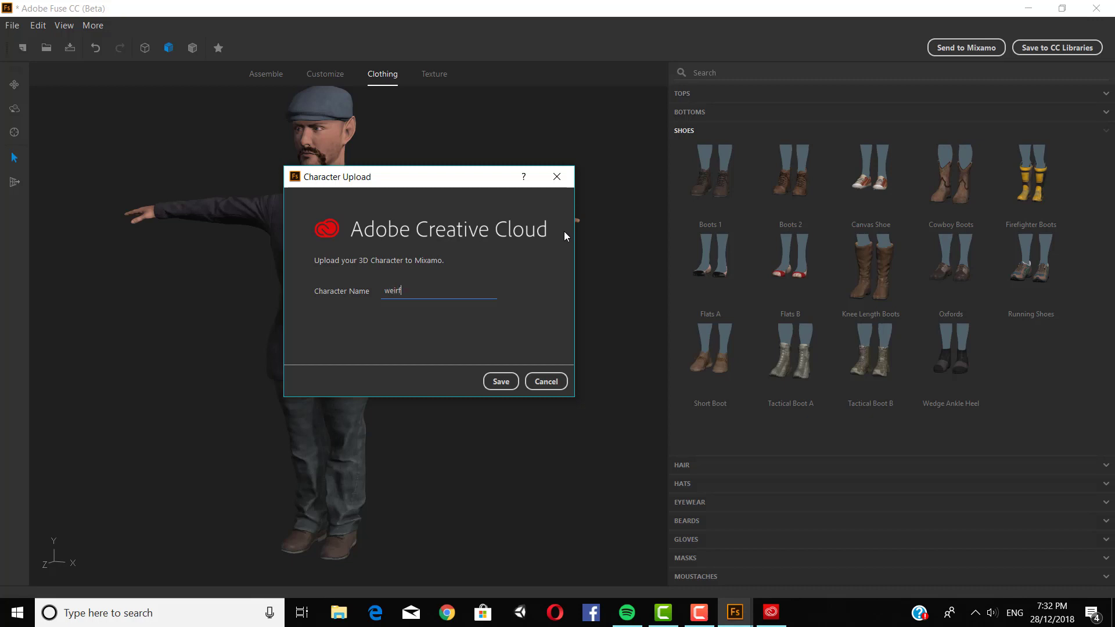
{"action": "key", "text": "BackSpace"}
{"action": "type", "text": "d man"}
{"action": "left_click", "coordinate": [501, 381]}
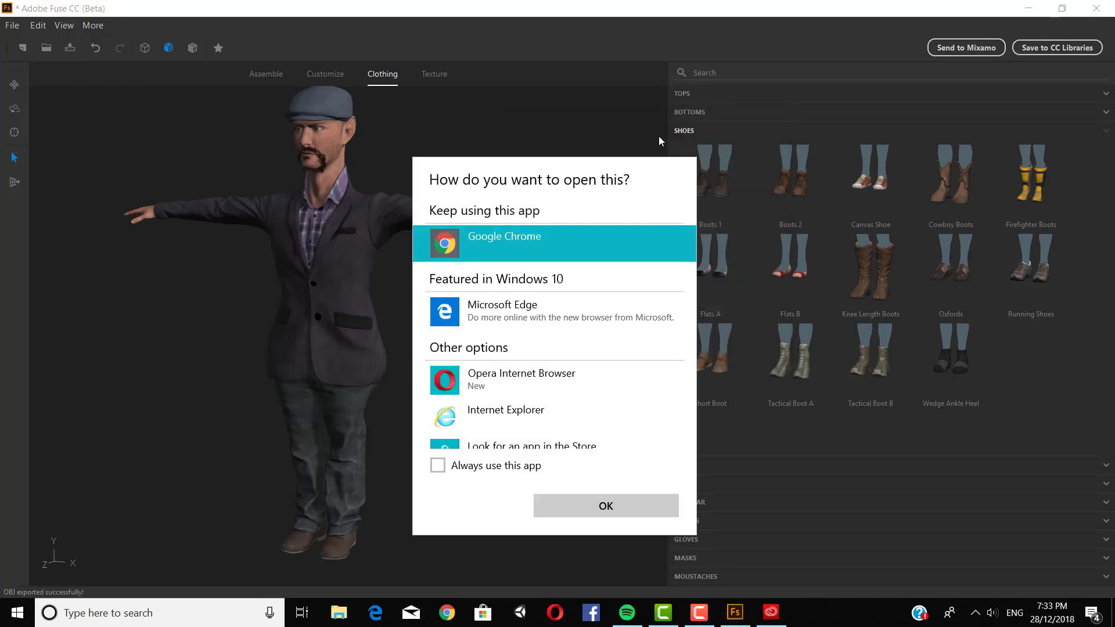
{"action": "left_click", "coordinate": [590, 505]}
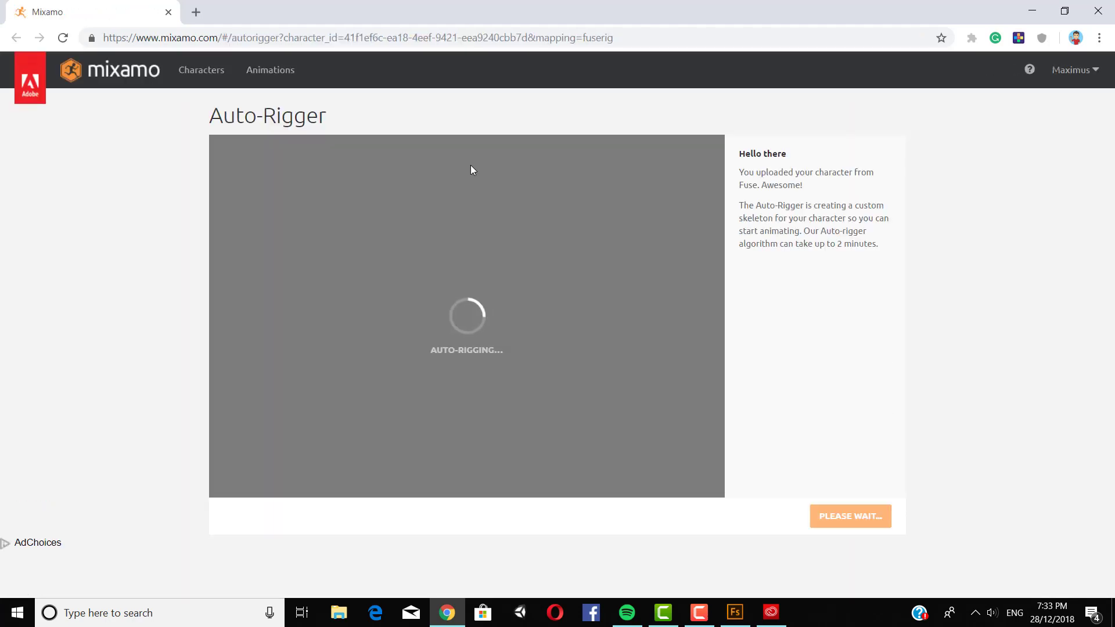
Finish the auto-rigging with blendshapes disabled and the Standard Skeleton (65), and open the character for animating
{"action": "key", "text": "XF86AudioLowerVolume"}
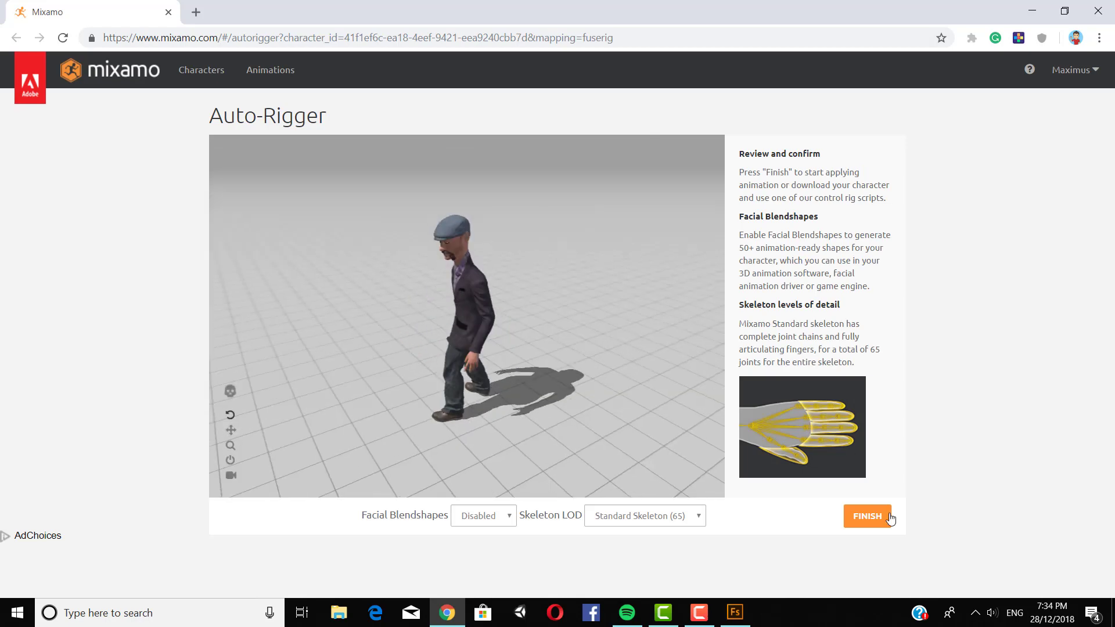
{"action": "left_click", "coordinate": [883, 517]}
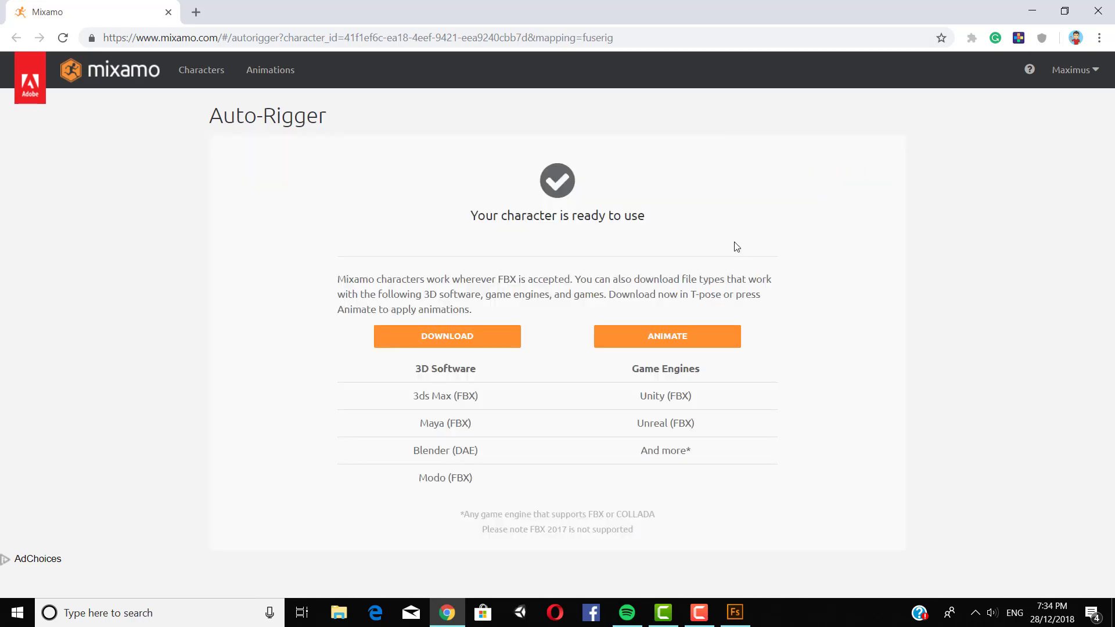
{"action": "left_click", "coordinate": [667, 336]}
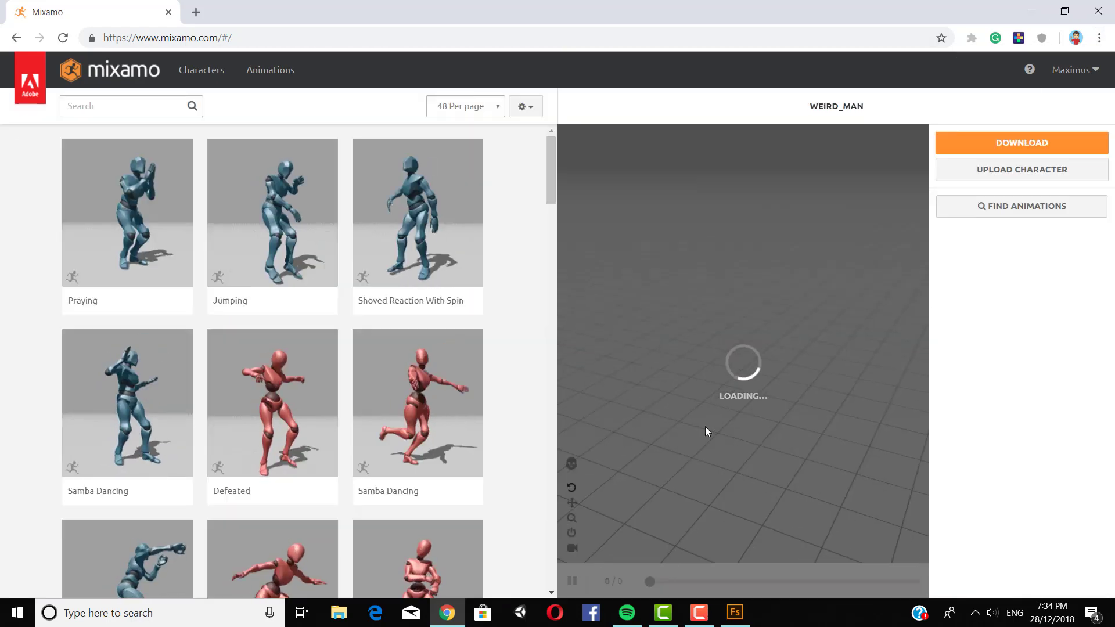
{"action": "left_click", "coordinate": [635, 517]}
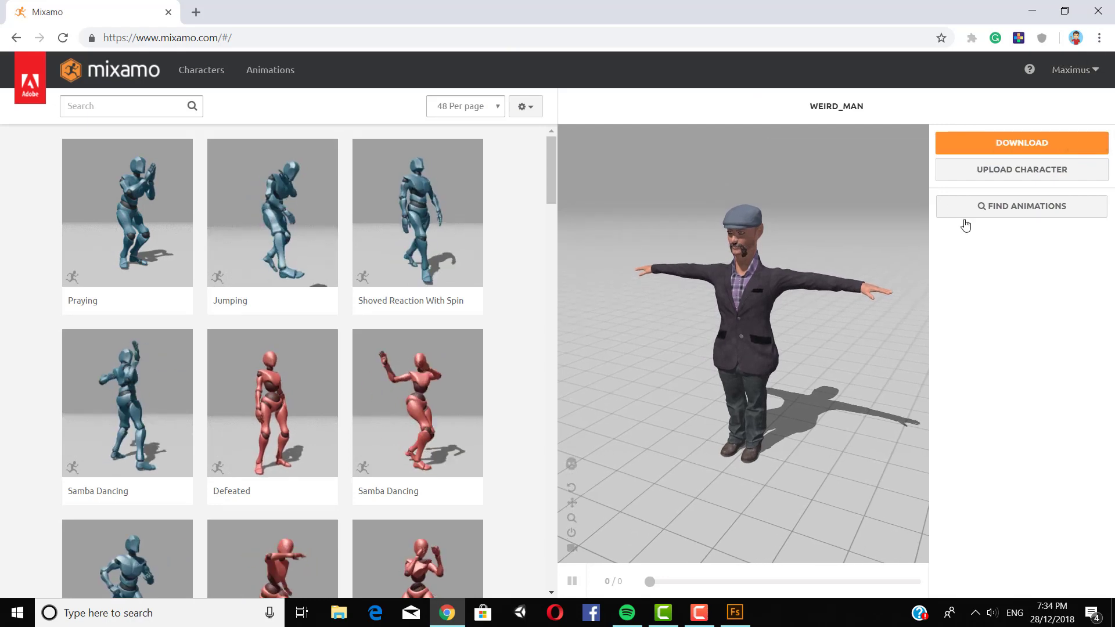
Download the rigged character as FBX in T-pose and place weird_man.fbx on the desktop
{"action": "left_click", "coordinate": [1016, 150]}
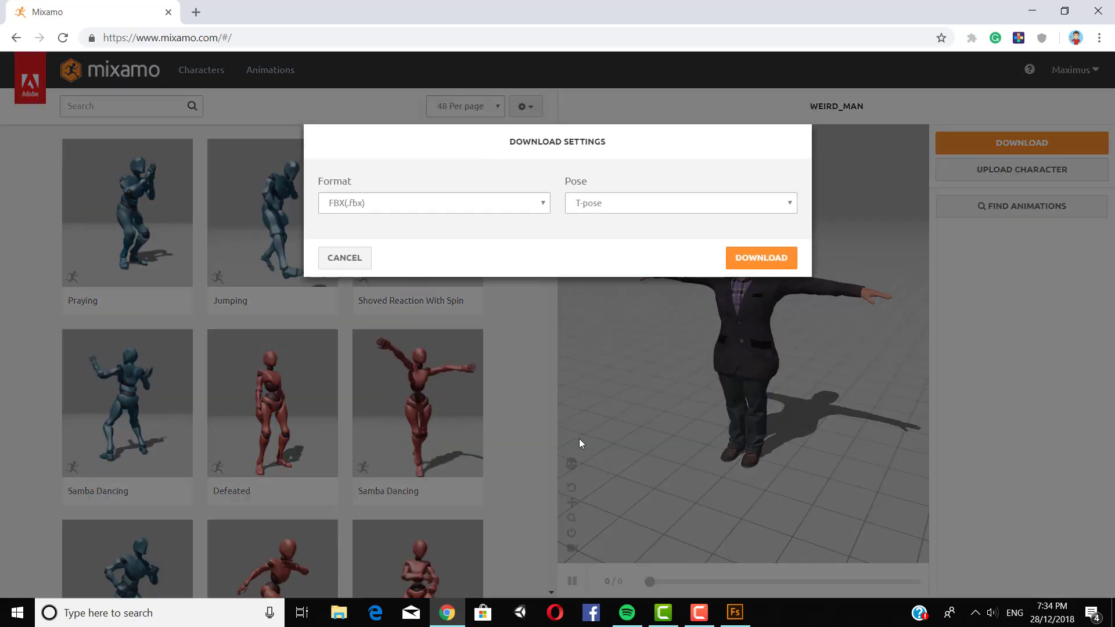
{"action": "left_click", "coordinate": [754, 260]}
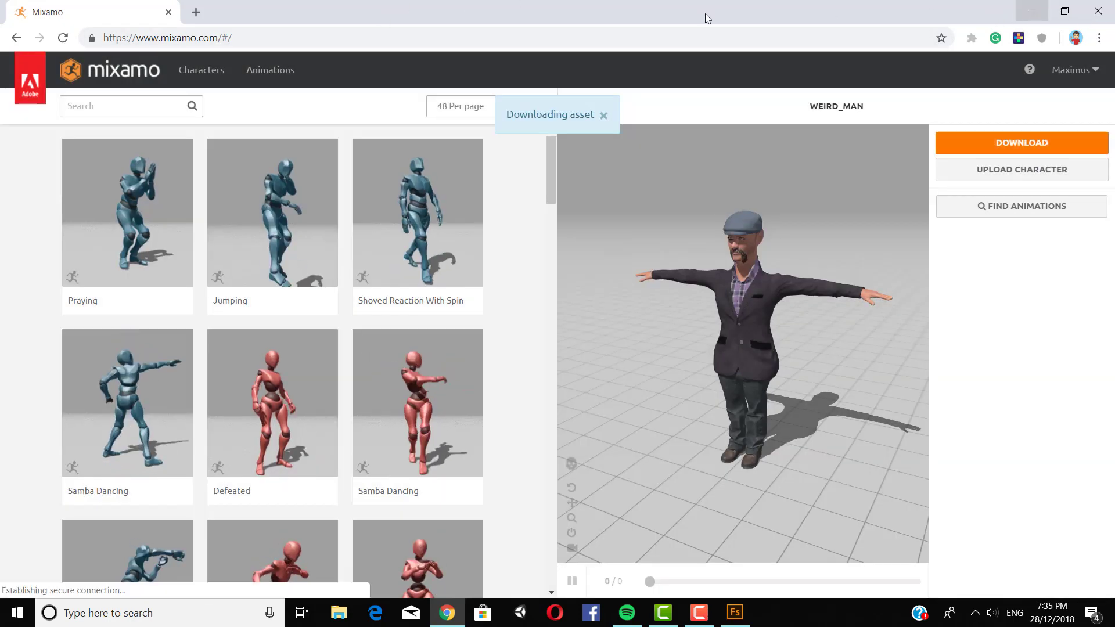
{"action": "left_click_drag", "start_coordinate": [969, 10], "coordinate": [888, 50]}
{"action": "left_click", "coordinate": [1030, 15]}
{"action": "left_click", "coordinate": [1030, 15]}
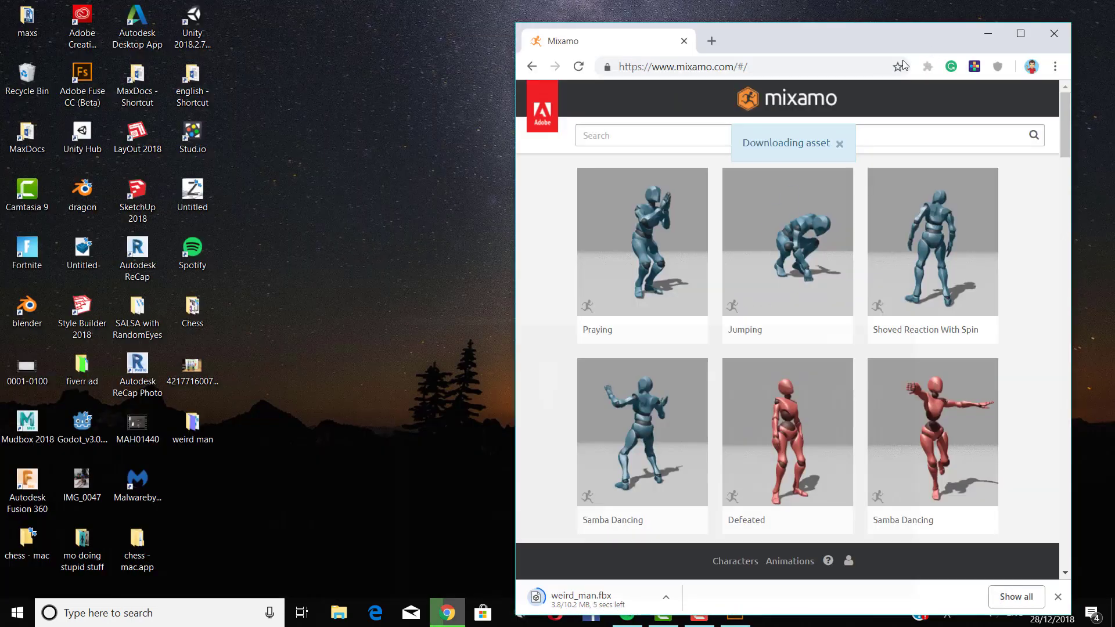
{"action": "left_click_drag", "start_coordinate": [581, 598], "coordinate": [203, 470]}
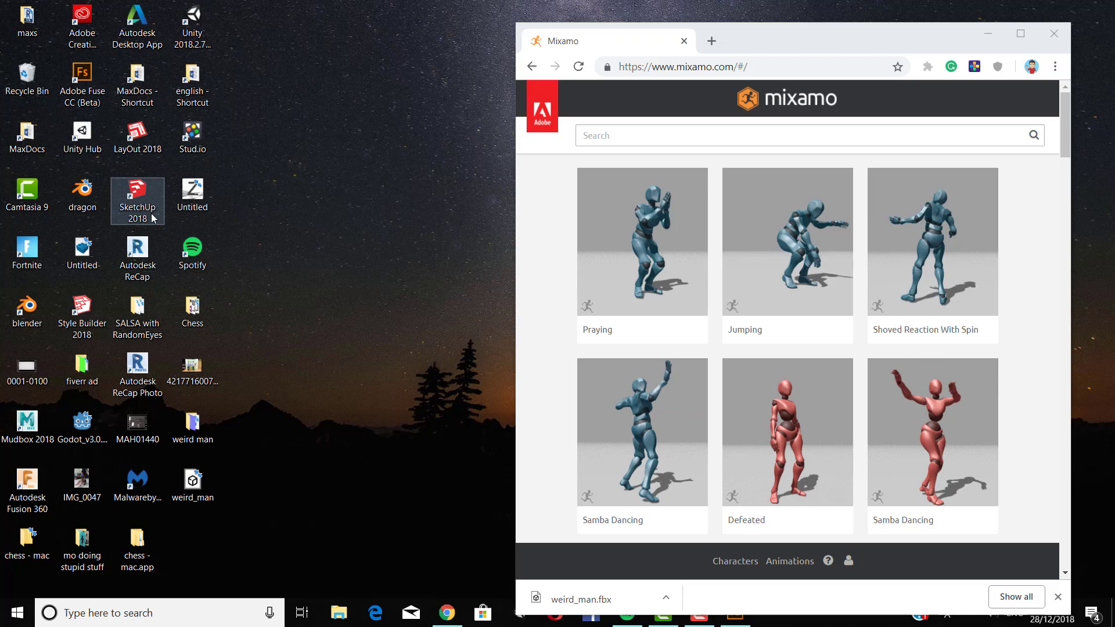
Launch Unity 2018.2.7 and open the "realistic lighting" project
{"action": "double_click", "coordinate": [192, 24]}
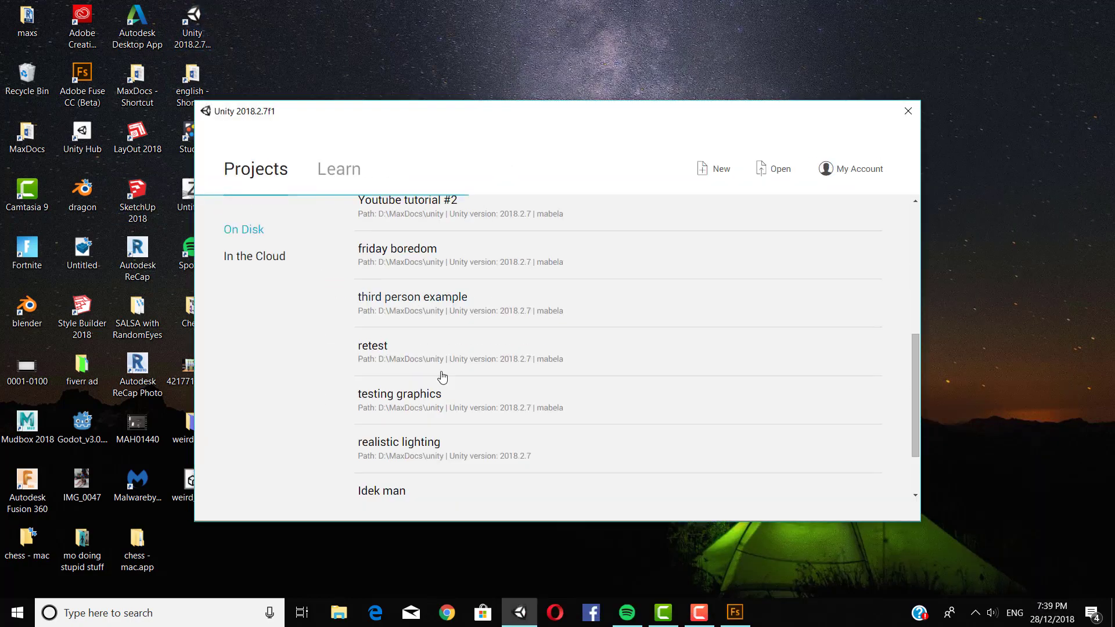
{"action": "scroll", "coordinate": [443, 378], "scroll_direction": "down", "scroll_amount": 2}
{"action": "left_click", "coordinate": [401, 425]}
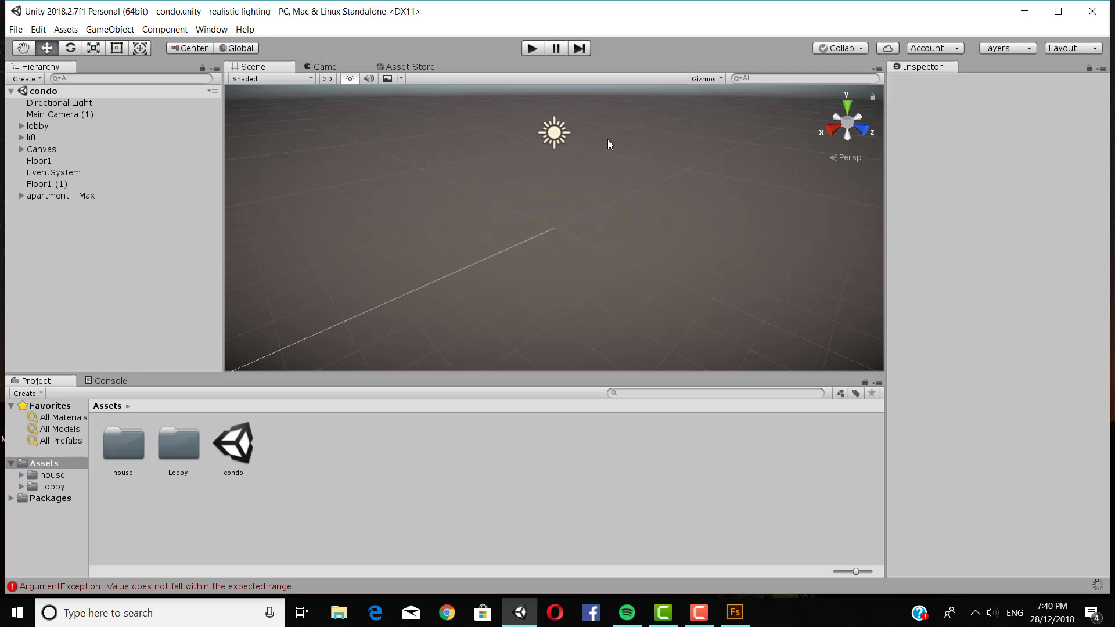
Browse the project's asset folders and open the tester scene from the inner house folder
{"action": "left_click", "coordinate": [175, 446]}
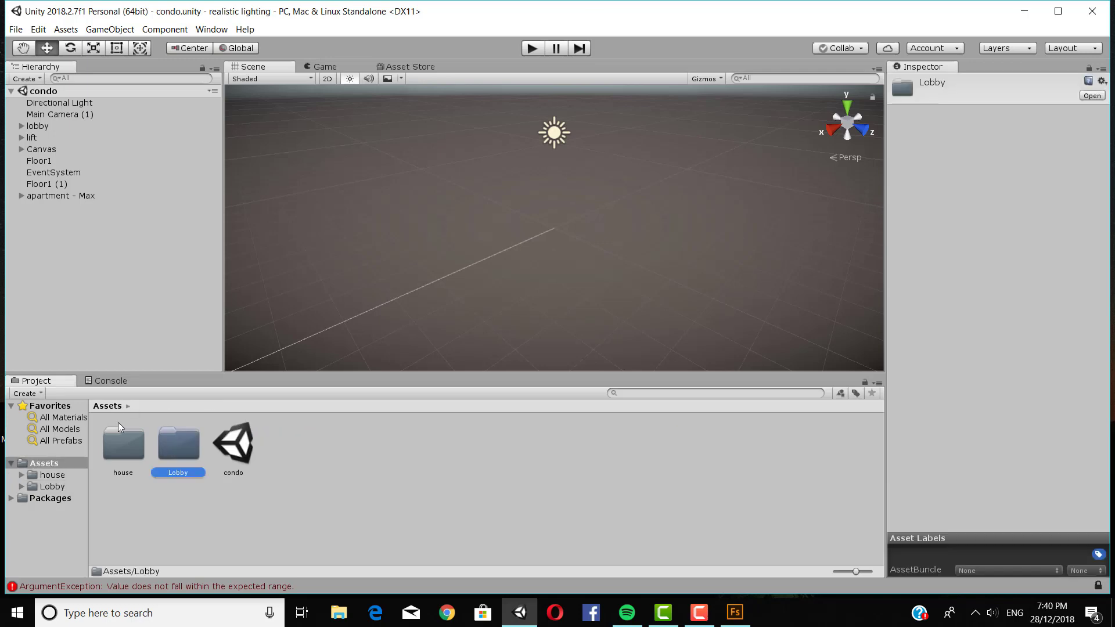
{"action": "double_click", "coordinate": [119, 435]}
{"action": "double_click", "coordinate": [178, 444]}
{"action": "left_click", "coordinate": [176, 445]}
{"action": "left_click", "coordinate": [146, 405]}
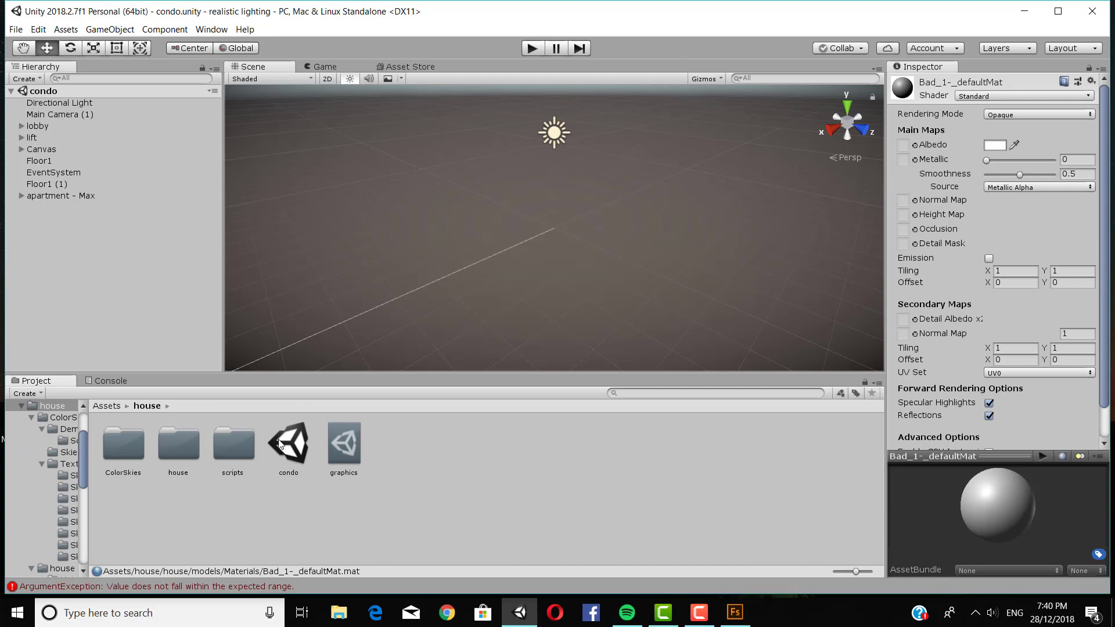
{"action": "double_click", "coordinate": [289, 444]}
{"action": "double_click", "coordinate": [178, 444]}
{"action": "double_click", "coordinate": [453, 444]}
Frame the Cube house in the scene view, return to the top-level Assets folder and clear the selection
{"action": "left_click", "coordinate": [33, 102]}
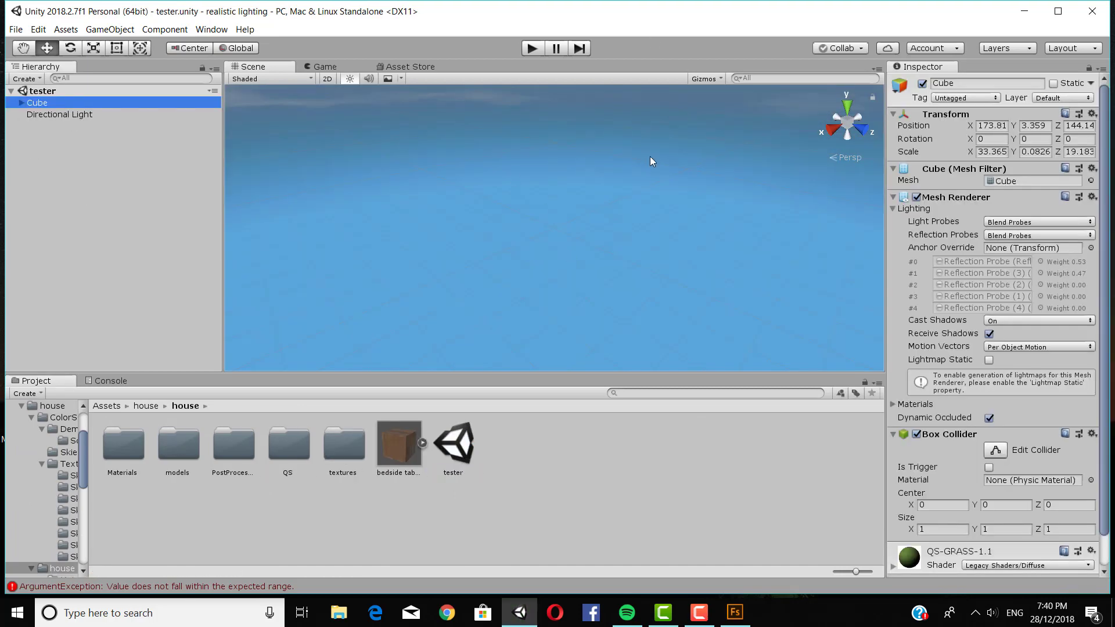
{"action": "key", "text": "f"}
{"action": "left_click", "coordinate": [107, 406]}
{"action": "scroll", "coordinate": [617, 231], "scroll_direction": "down", "scroll_amount": 3}
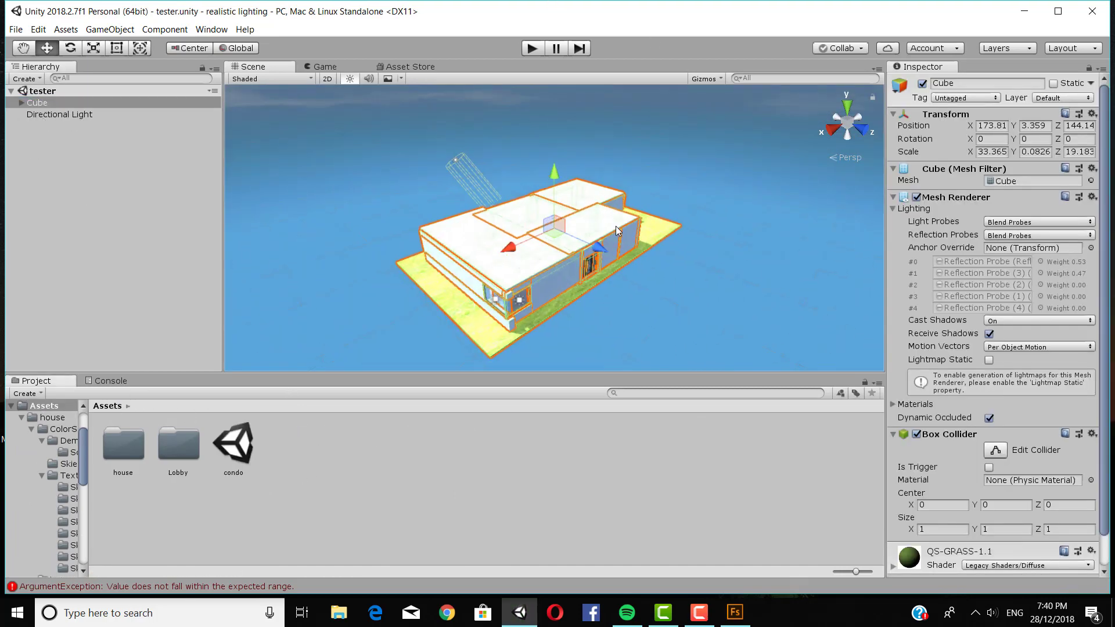
{"action": "right_click", "coordinate": [400, 446]}
{"action": "mouse_move", "coordinate": [585, 276]}
{"action": "left_click", "coordinate": [318, 468]}
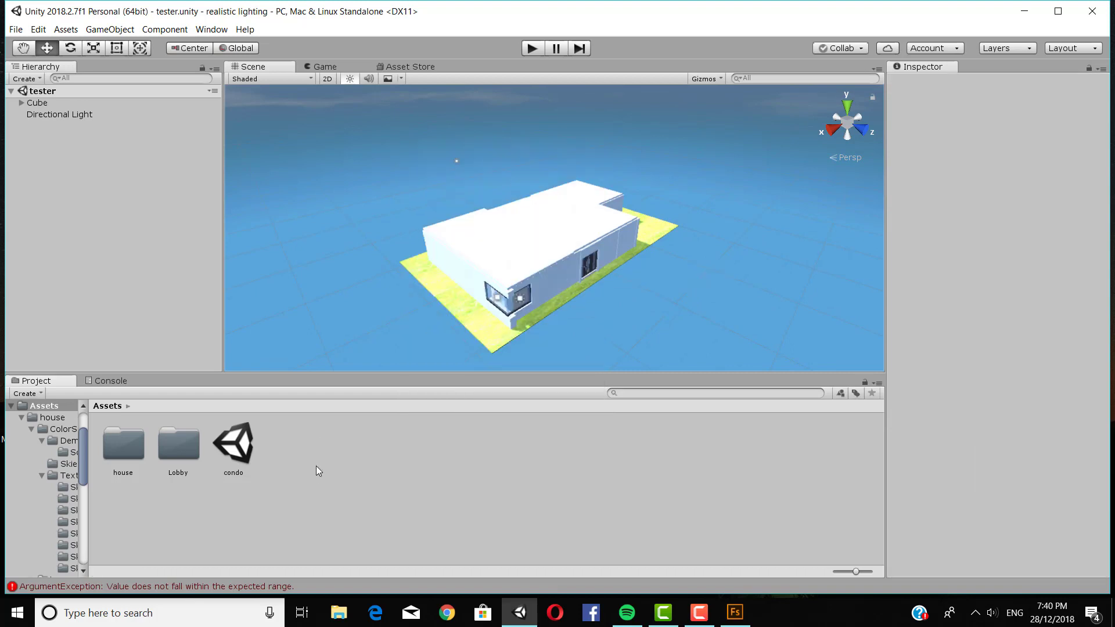
Search the Unity Asset Store for "standard assets"
{"action": "left_click", "coordinate": [405, 66]}
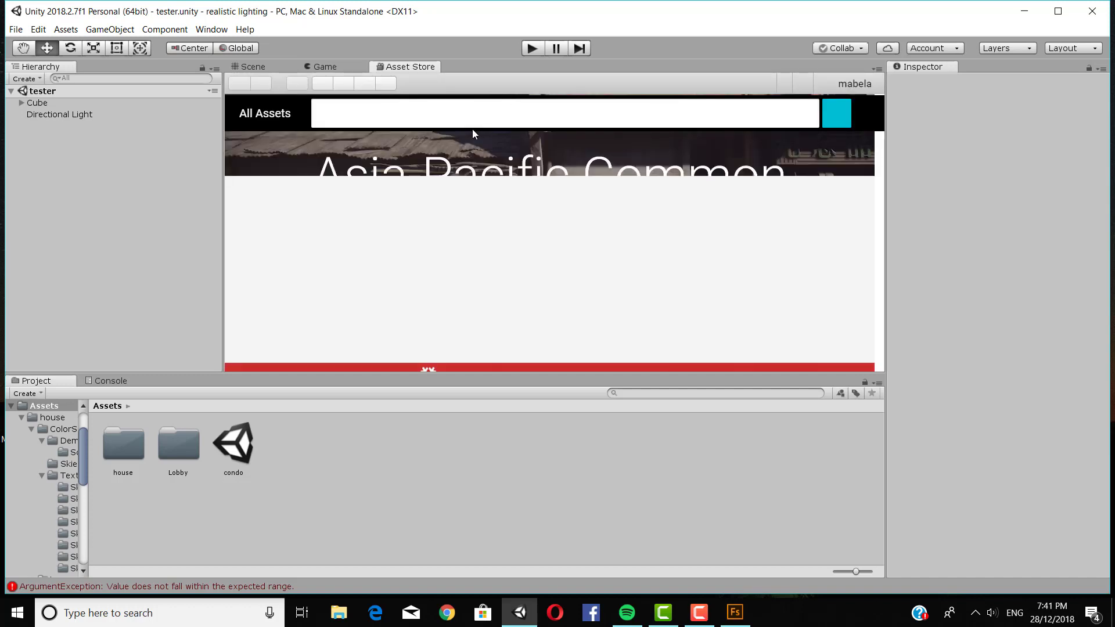
{"action": "left_click", "coordinate": [493, 112]}
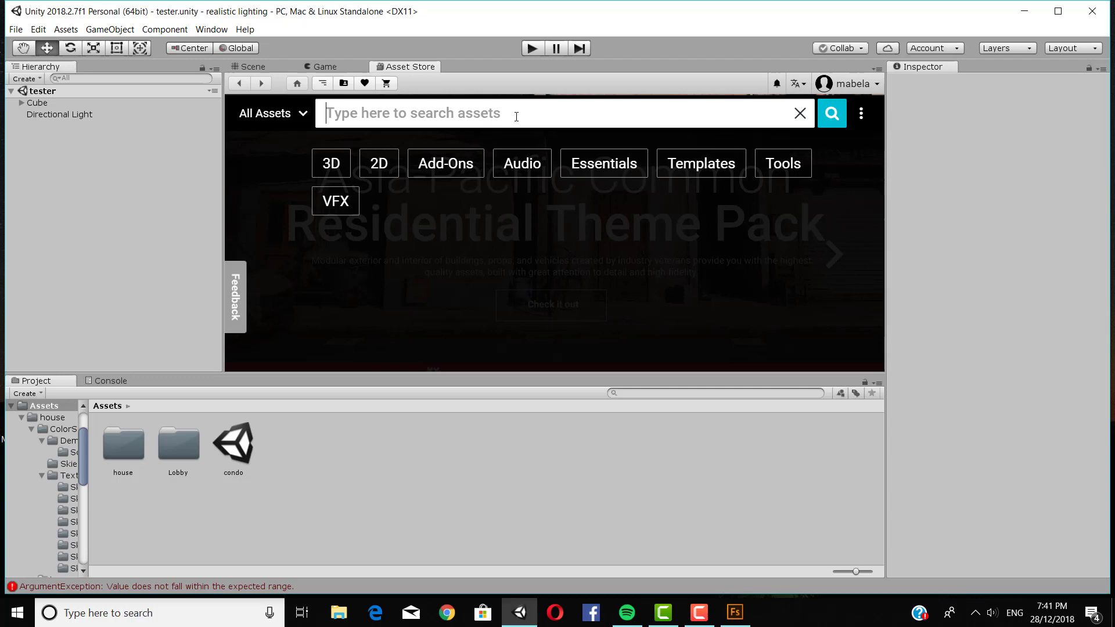
{"action": "type", "text": "stand"}
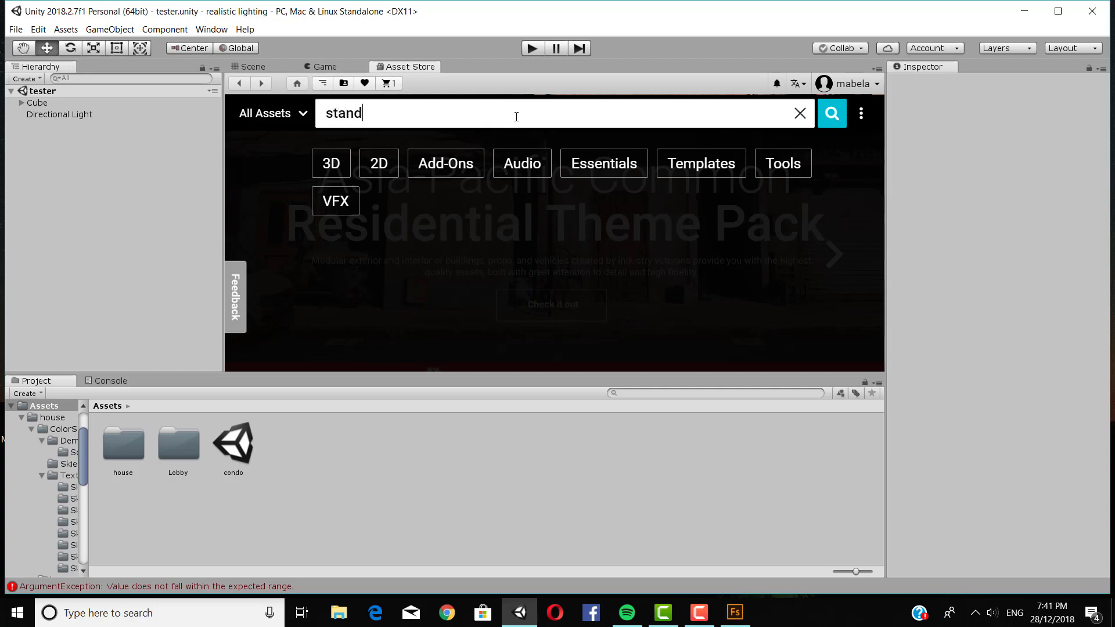
{"action": "type", "text": "ard a"}
{"action": "key", "text": "BackSpace"}
{"action": "type", "text": "rd"}
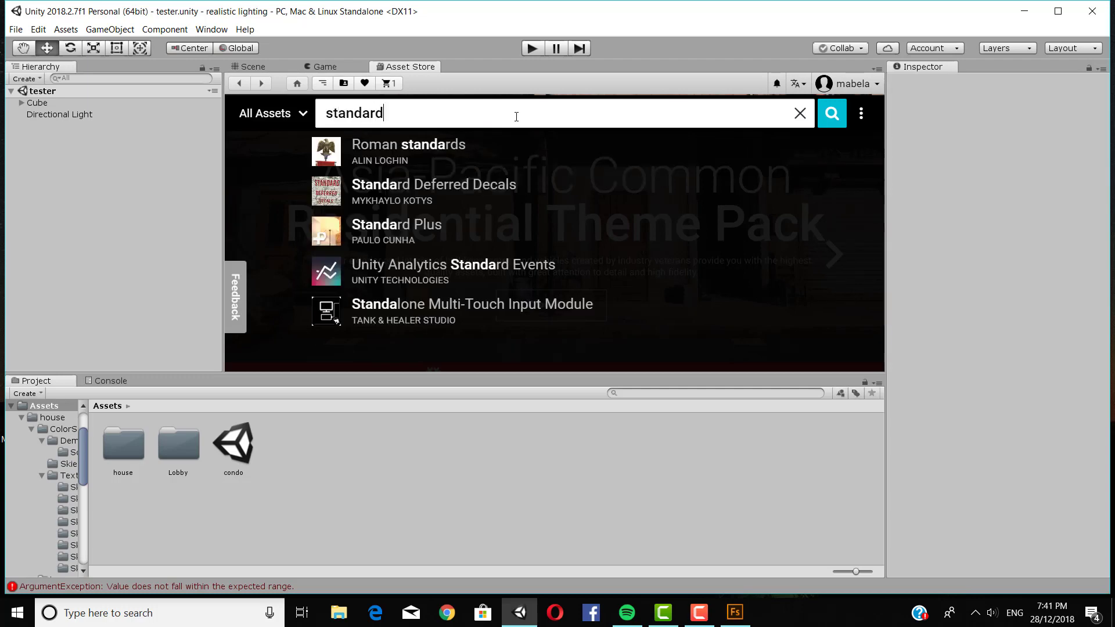
{"action": "type", "text": "s"}
{"action": "key", "text": "BackSpace"}
{"action": "type", "text": "assets"}
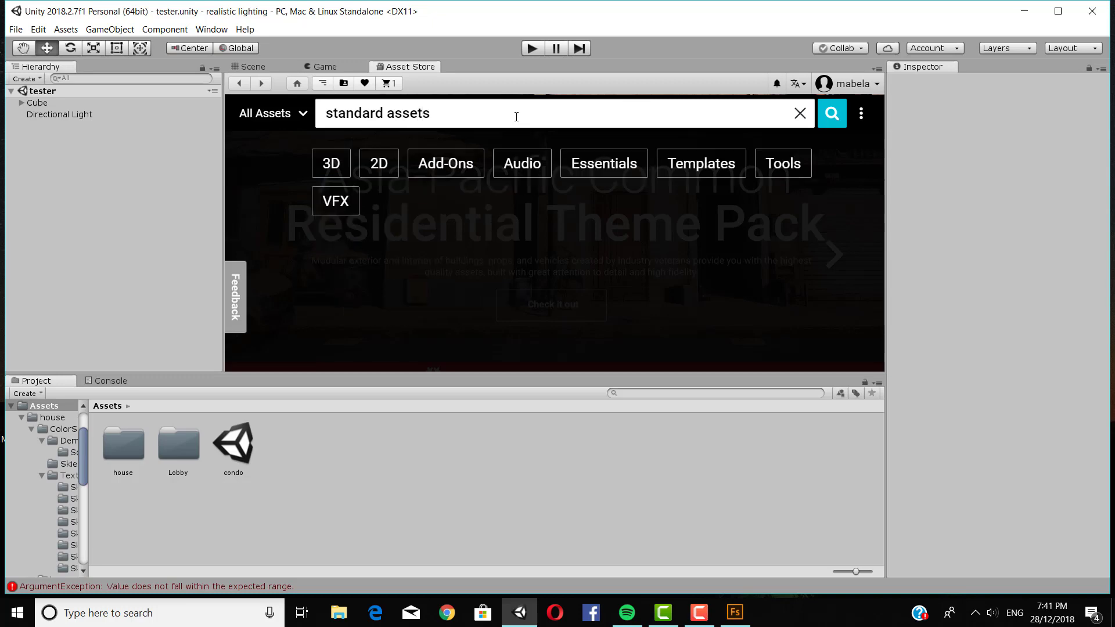
{"action": "key", "text": "Return"}
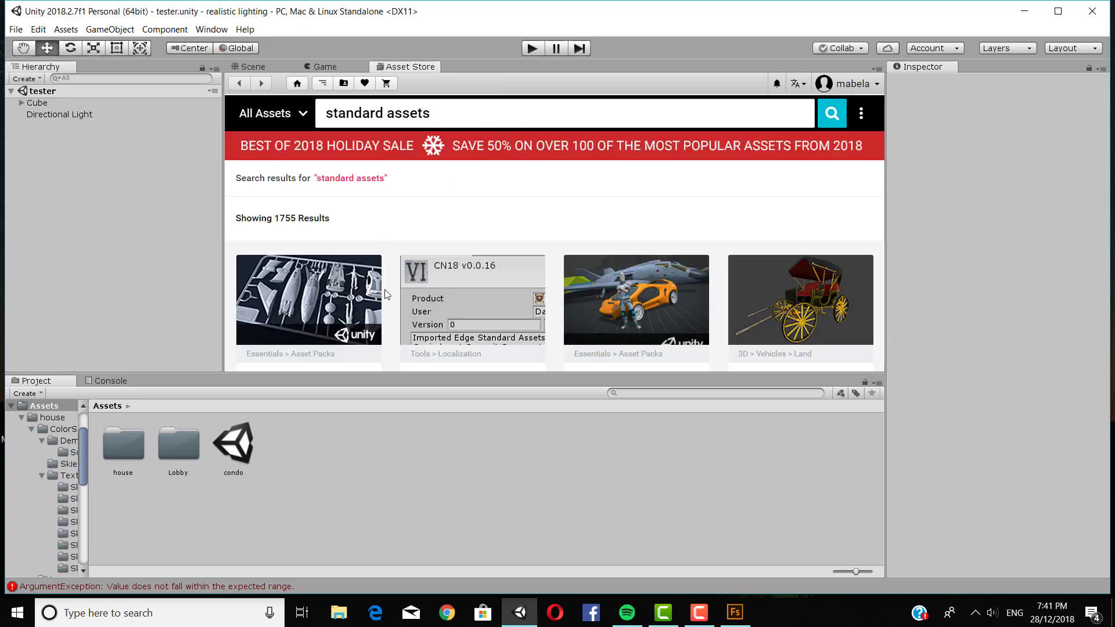
Open Unity Technologies' free Standard Assets package and import its full contents into the project
{"action": "scroll", "coordinate": [326, 277], "scroll_direction": "down", "scroll_amount": 1}
{"action": "left_click", "coordinate": [326, 277]}
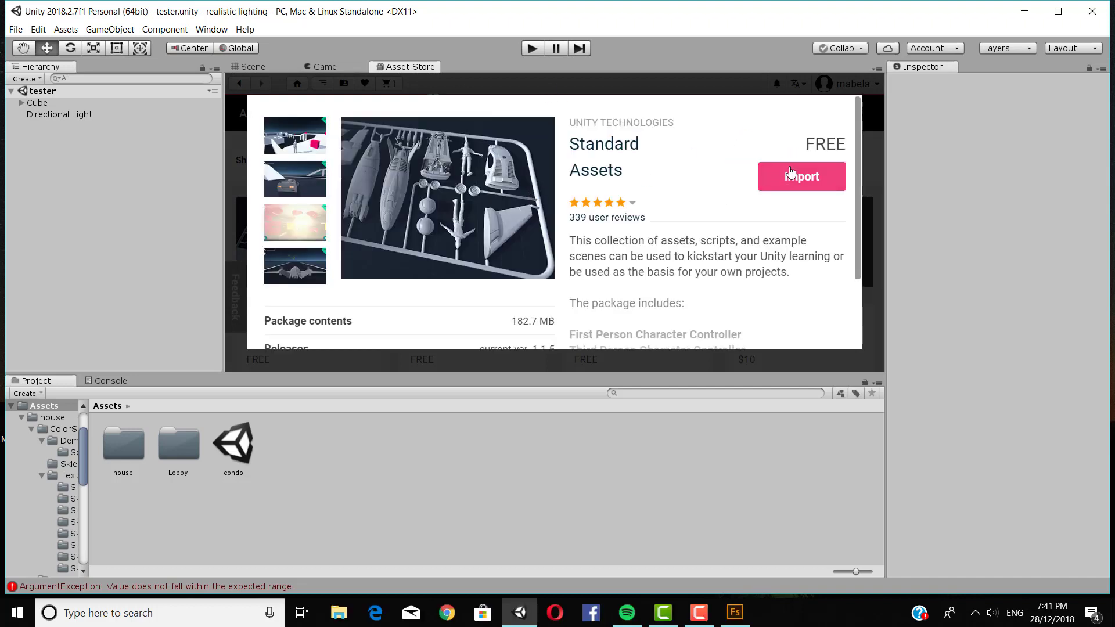
{"action": "left_click", "coordinate": [790, 172]}
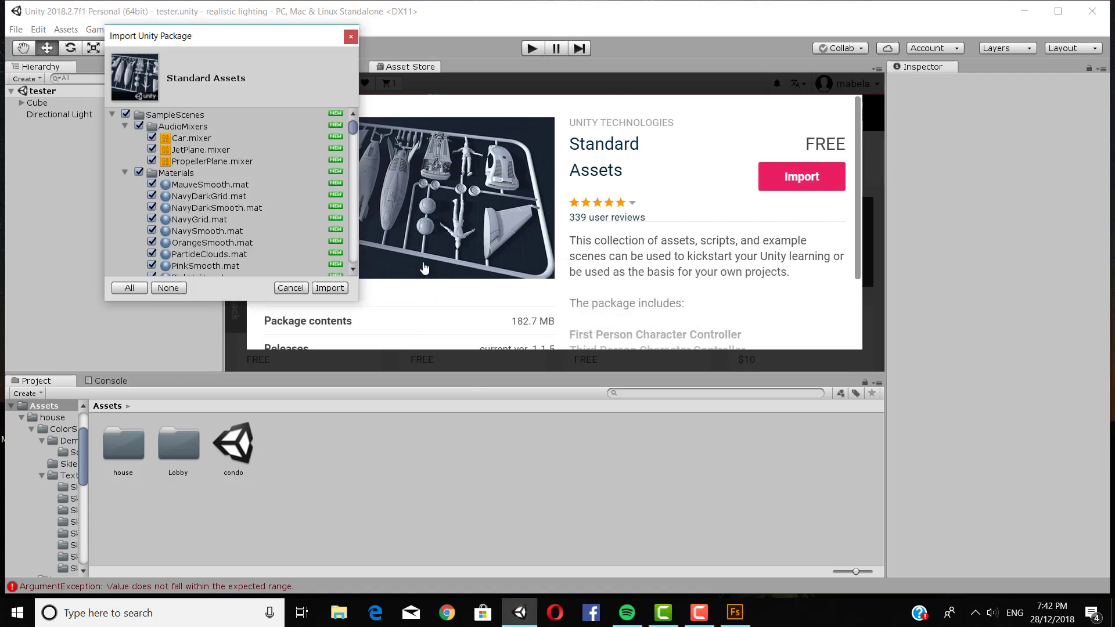
{"action": "scroll", "coordinate": [183, 248], "scroll_direction": "down", "scroll_amount": 5}
{"action": "left_click", "coordinate": [328, 289]}
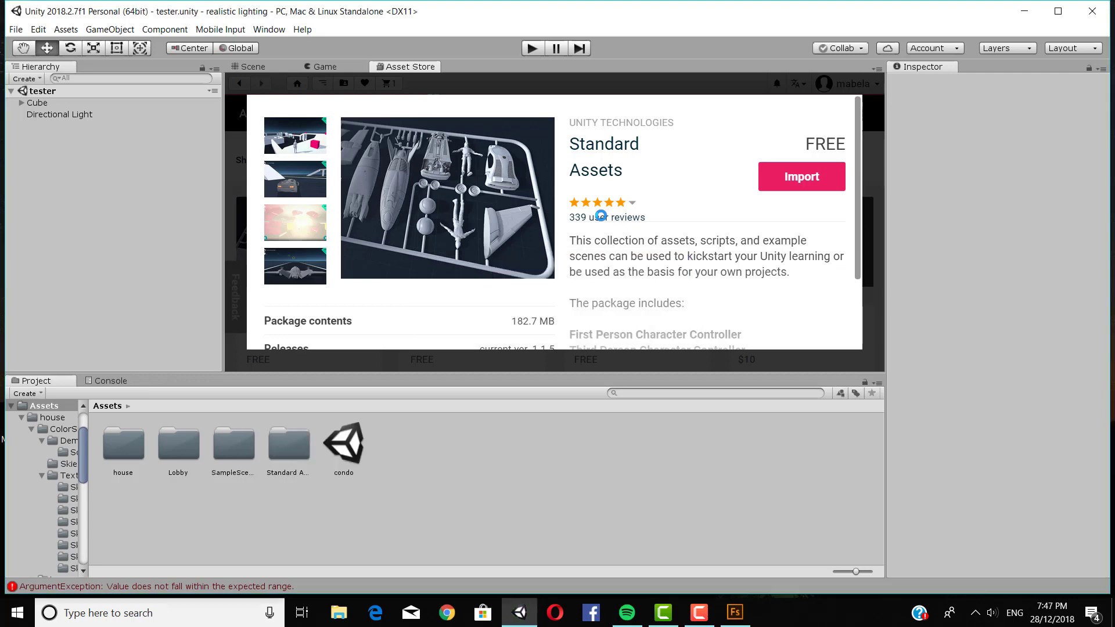
Import the weird man texture folder and the weird_man model from the desktop into Assets, and return Unity to full screen
{"action": "left_click", "coordinate": [259, 65]}
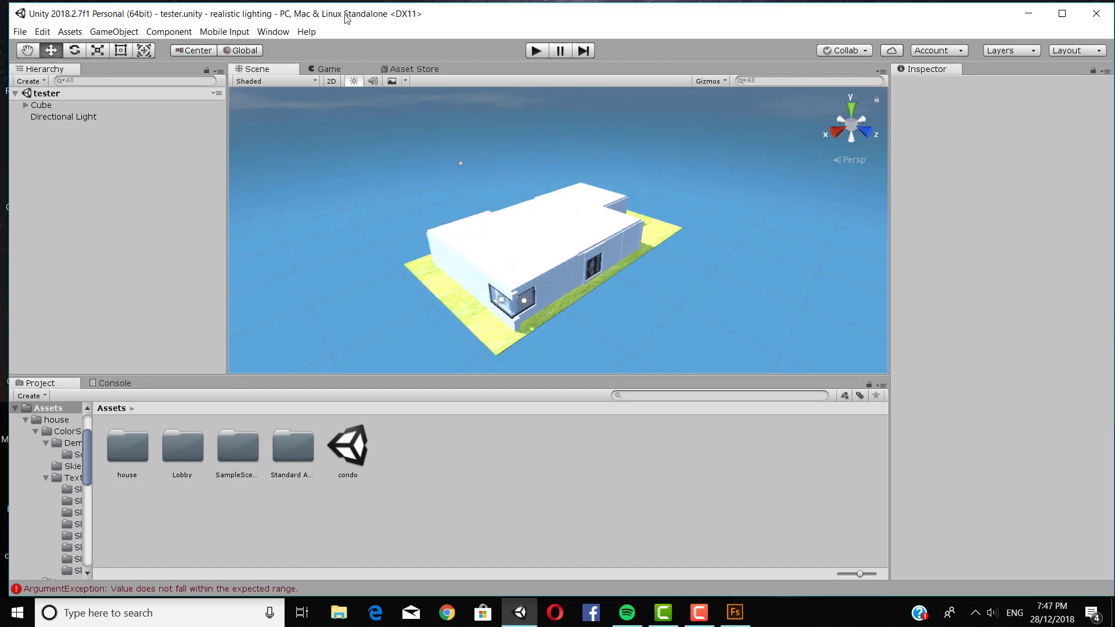
{"action": "left_click_drag", "start_coordinate": [341, 3], "coordinate": [604, 51]}
{"action": "left_click_drag", "start_coordinate": [240, 498], "coordinate": [801, 567]}
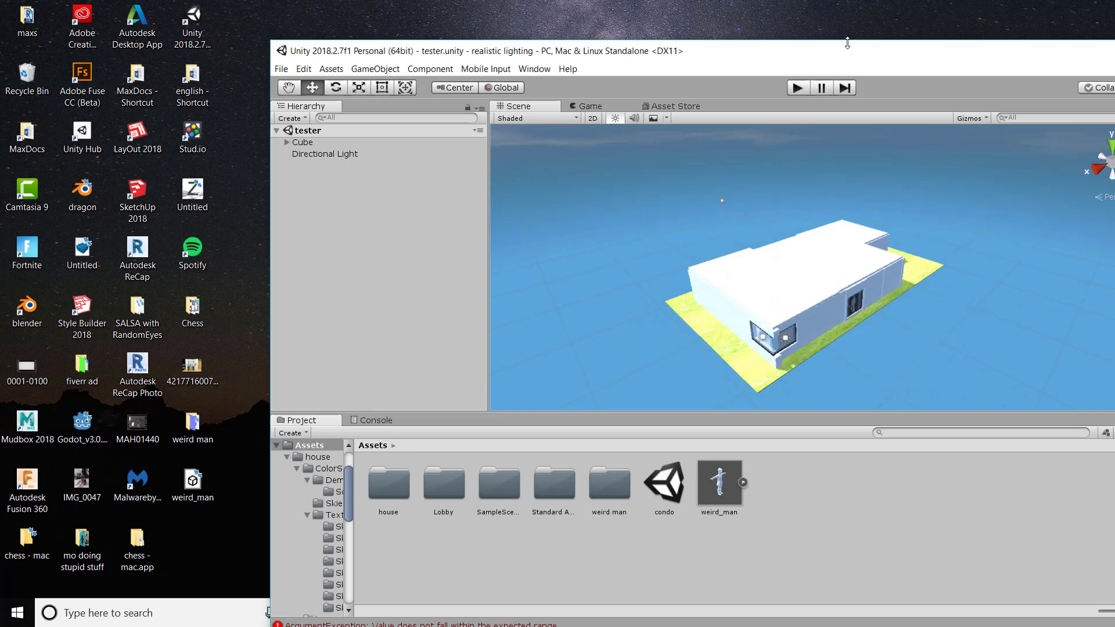
{"action": "left_click_drag", "start_coordinate": [840, 55], "coordinate": [682, 77]}
{"action": "left_click_drag", "start_coordinate": [918, 72], "coordinate": [807, 65]}
{"action": "left_click", "coordinate": [1051, 65]}
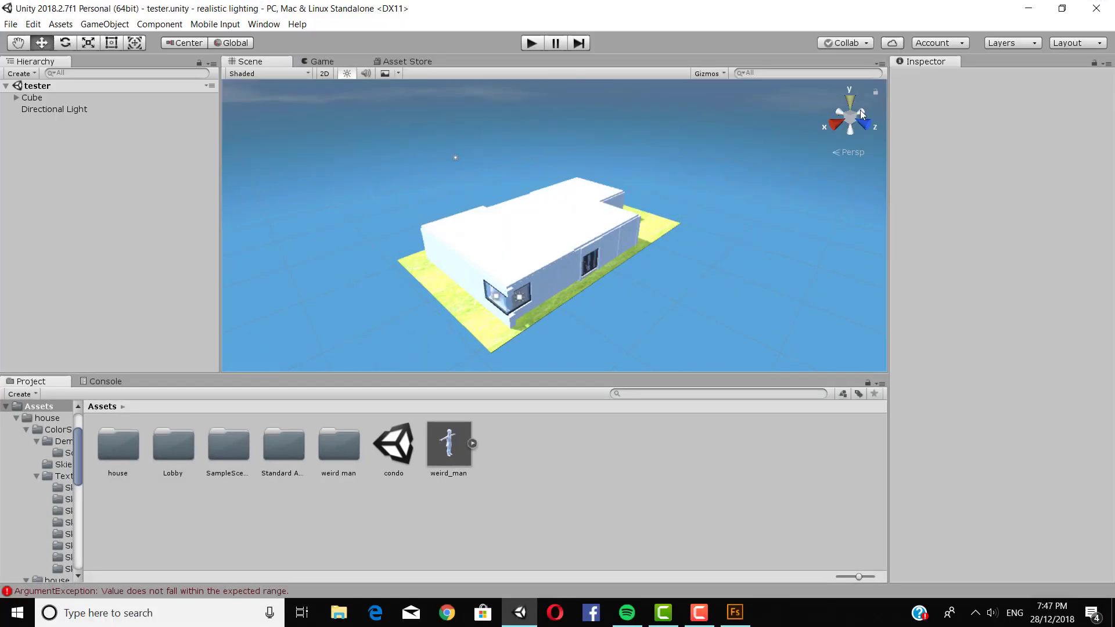
From a top view, move floor, whole house, door, lighting and ceiling out of Cube to the scene's root level
{"action": "left_click", "coordinate": [852, 103]}
{"action": "left_click", "coordinate": [474, 156]}
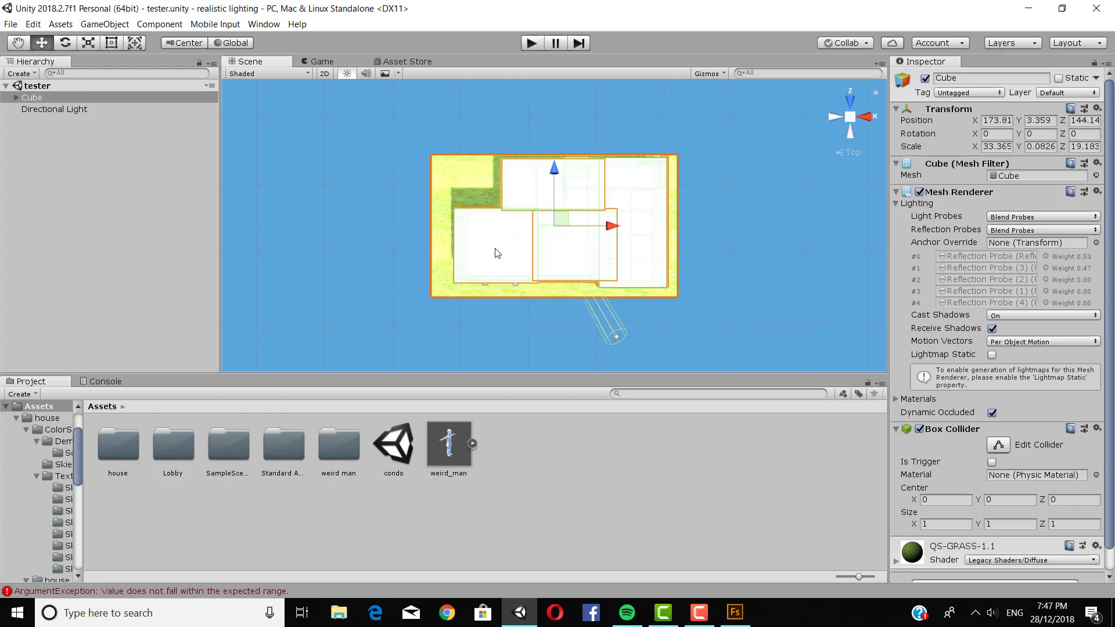
{"action": "left_click", "coordinate": [16, 97]}
{"action": "left_click", "coordinate": [57, 116]}
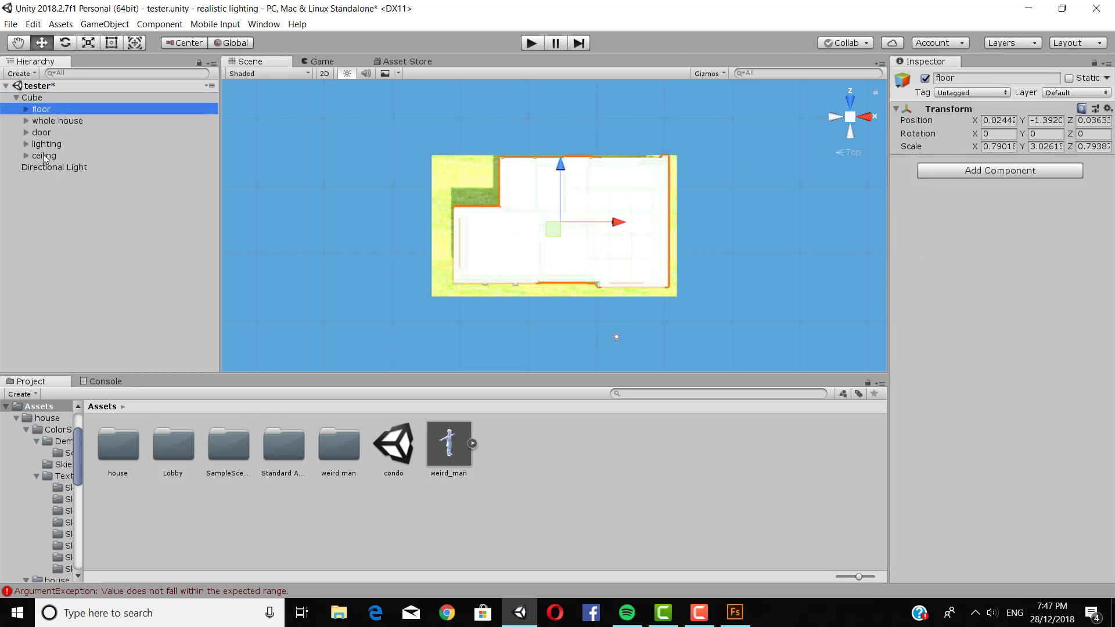
{"action": "left_click", "coordinate": [44, 155]}
{"action": "left_click", "coordinate": [47, 113], "text": "shift"}
{"action": "left_click_drag", "start_coordinate": [44, 108], "coordinate": [45, 92]}
{"action": "left_click", "coordinate": [46, 146]}
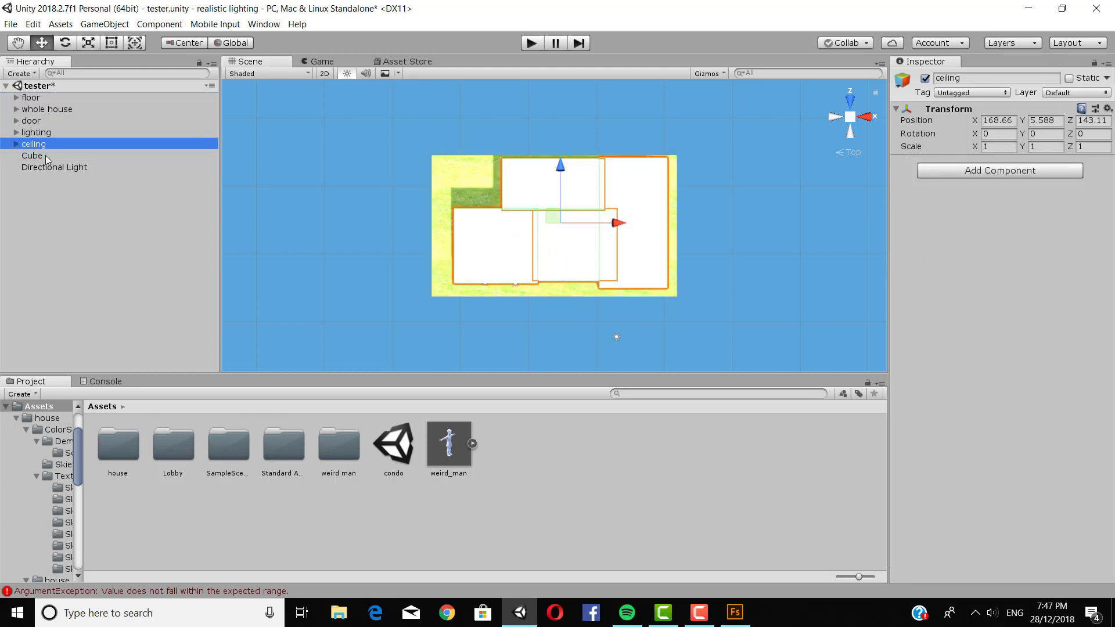
Enlarge the grass Cube with the Rect tool to a scale of about 60.6 by 33.6 around the house, and deselect it
{"action": "left_click", "coordinate": [45, 155]}
{"action": "left_click", "coordinate": [481, 170]}
{"action": "key", "text": "t"}
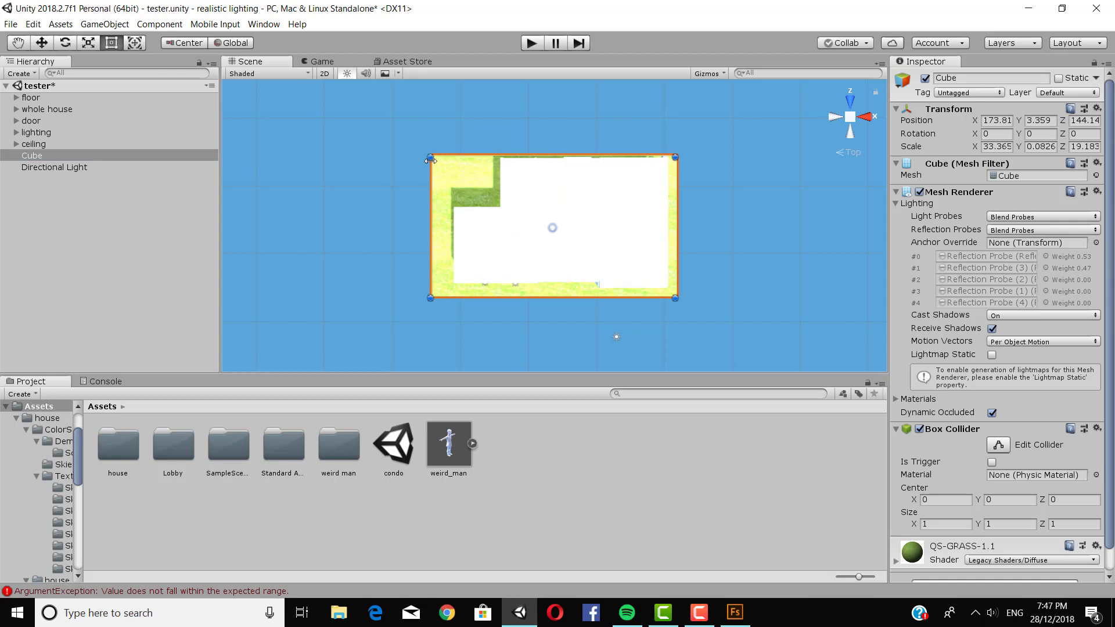
{"action": "left_click_drag", "start_coordinate": [430, 160], "coordinate": [347, 109]}
{"action": "left_click_drag", "start_coordinate": [674, 300], "coordinate": [792, 354]}
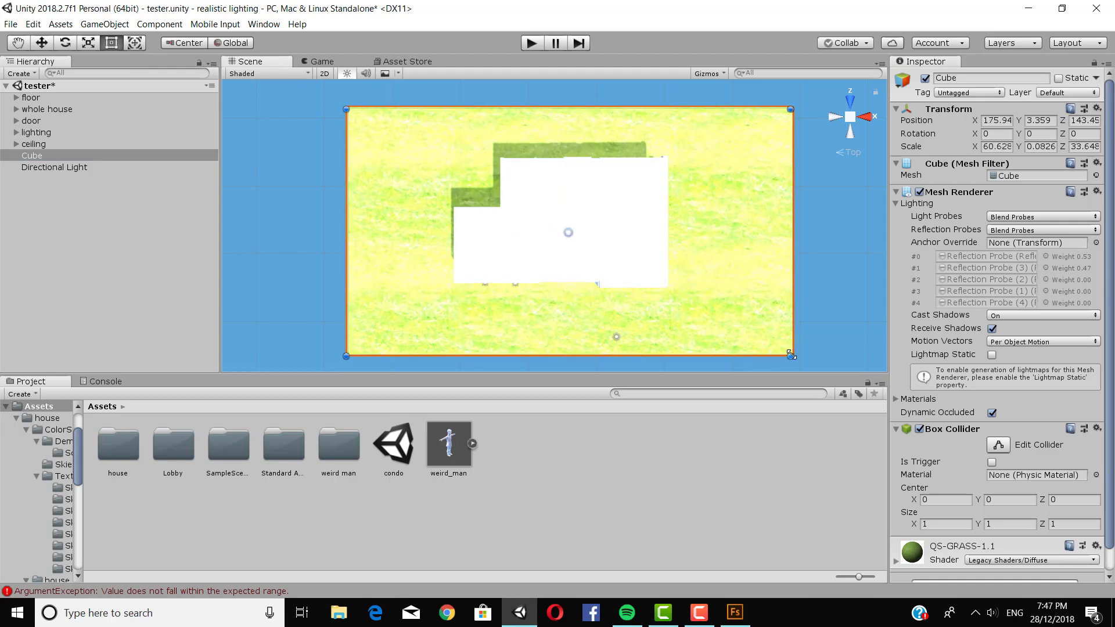
{"action": "left_click", "coordinate": [823, 256]}
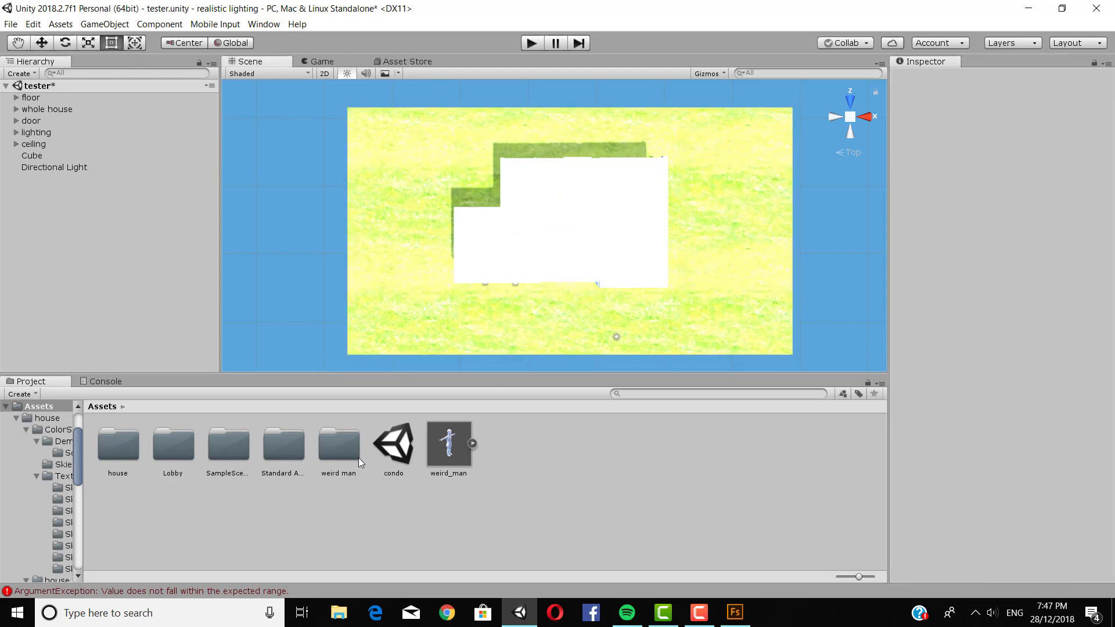
Place the weird_man model on the grass beside the house and frame it from the front
{"action": "left_click_drag", "start_coordinate": [426, 297], "coordinate": [416, 227]}
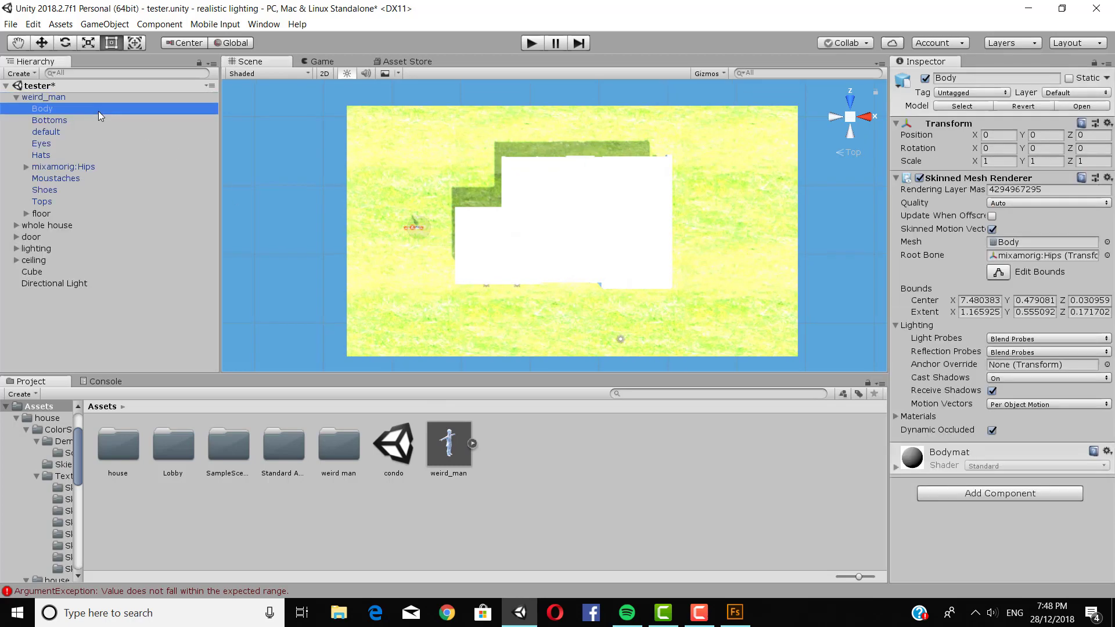
{"action": "double_click", "coordinate": [99, 110]}
{"action": "left_click", "coordinate": [63, 96]}
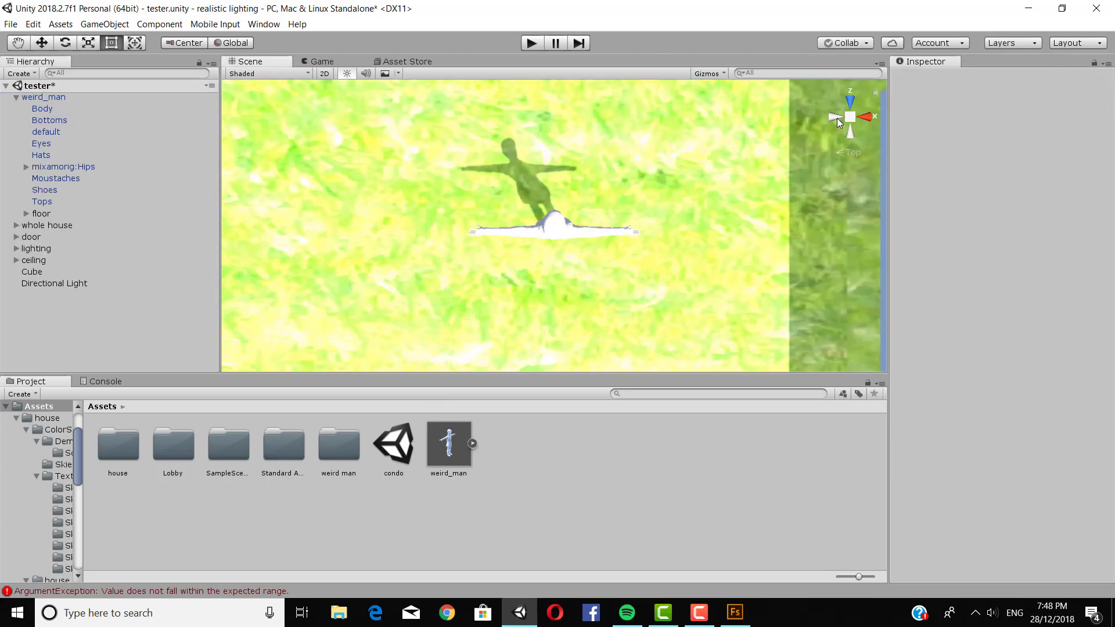
{"action": "left_click", "coordinate": [837, 117]}
{"action": "scroll", "coordinate": [630, 197], "scroll_direction": "up", "scroll_amount": 3}
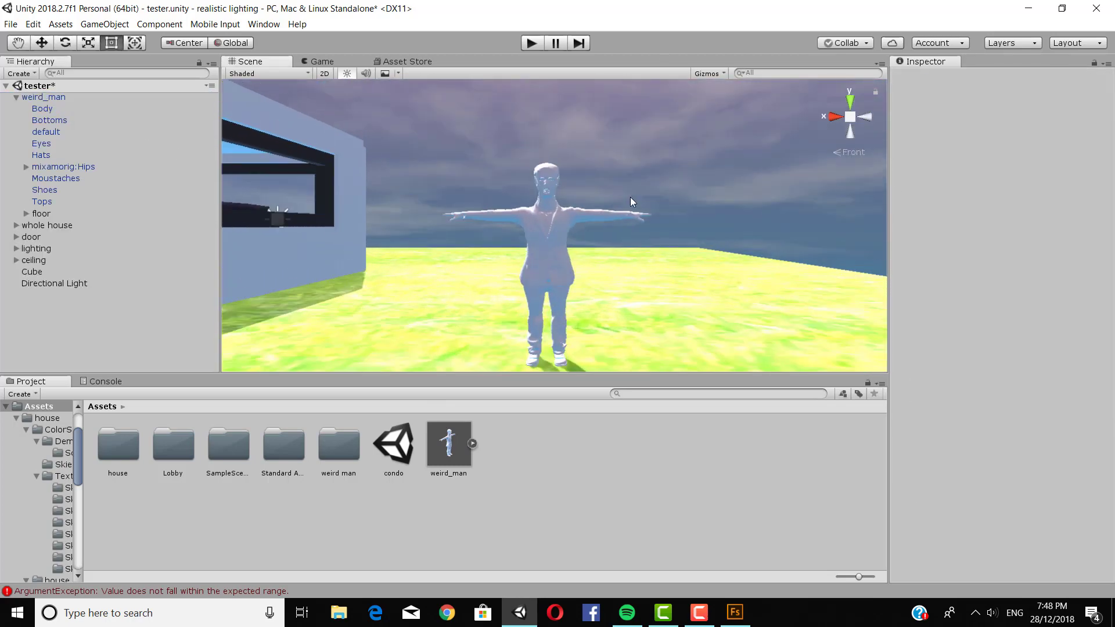
Apply the skin base color texture from the weird man folder to the character's Body mesh
{"action": "double_click", "coordinate": [341, 444]}
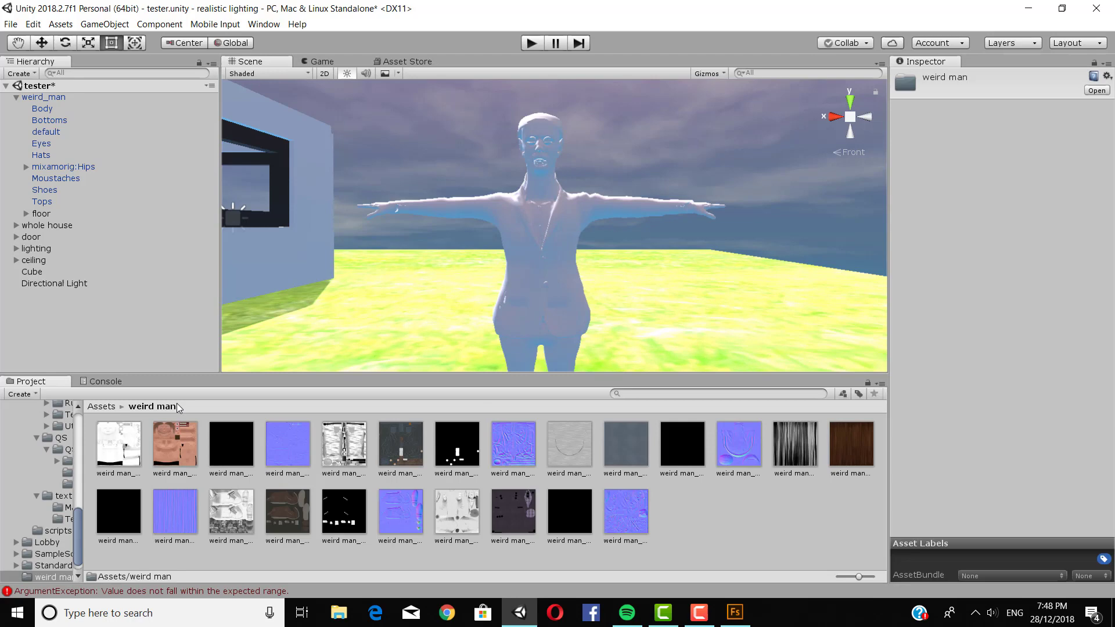
{"action": "left_click", "coordinate": [527, 155]}
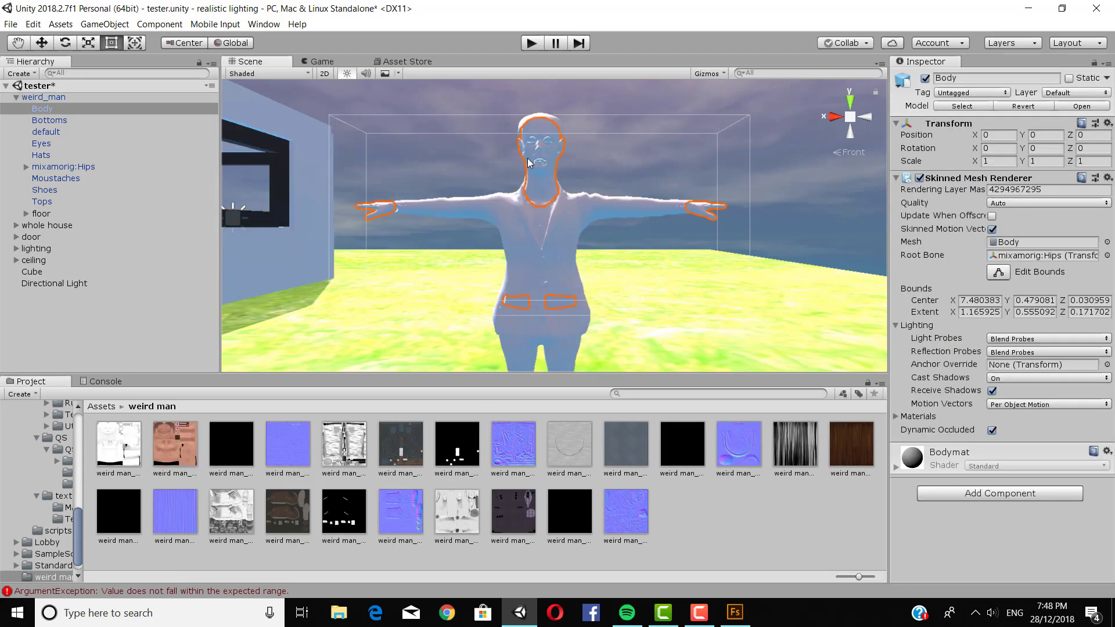
{"action": "left_click", "coordinate": [953, 456]}
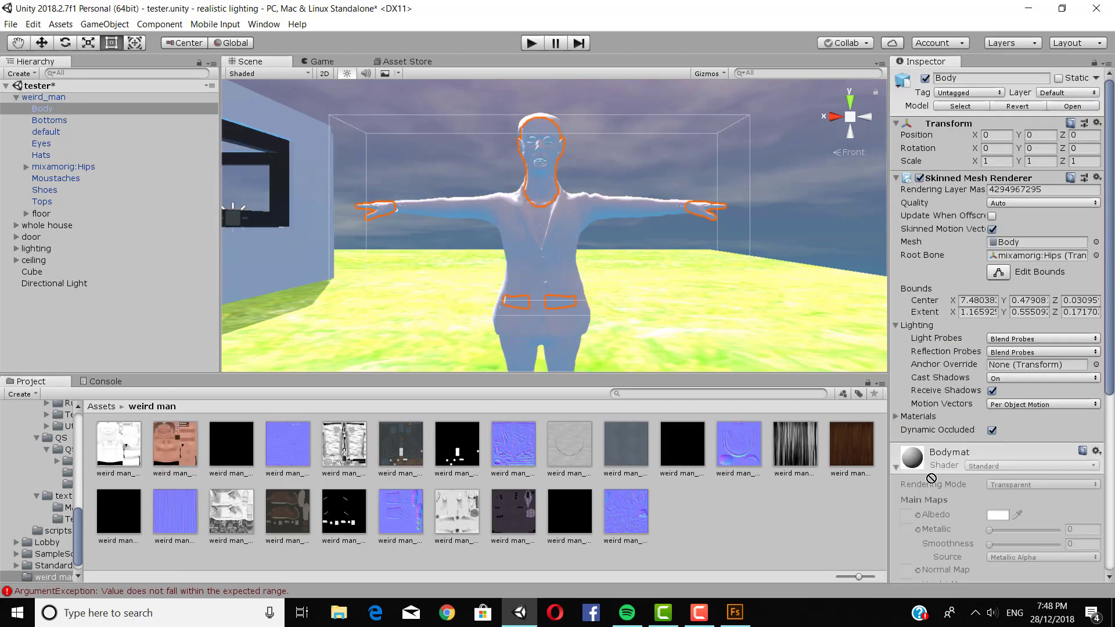
{"action": "left_click_drag", "start_coordinate": [930, 172], "coordinate": [961, 135]}
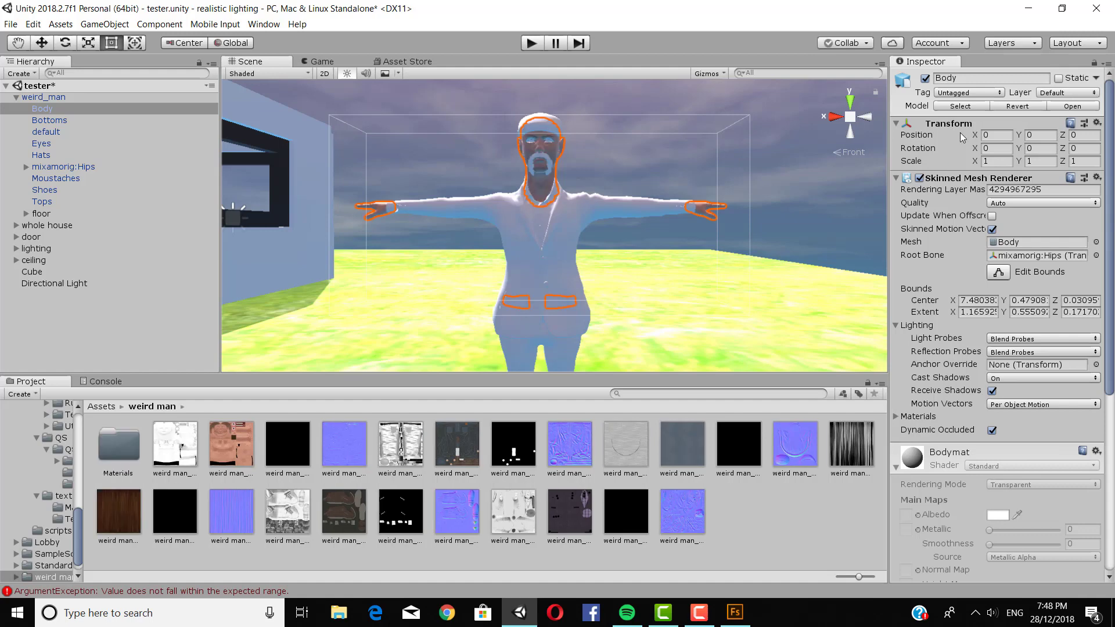
Inspect the weird man textures to identify which clothing part each one belongs to
{"action": "left_click", "coordinate": [297, 458]}
{"action": "left_click", "coordinate": [344, 447]}
{"action": "left_click", "coordinate": [459, 444]}
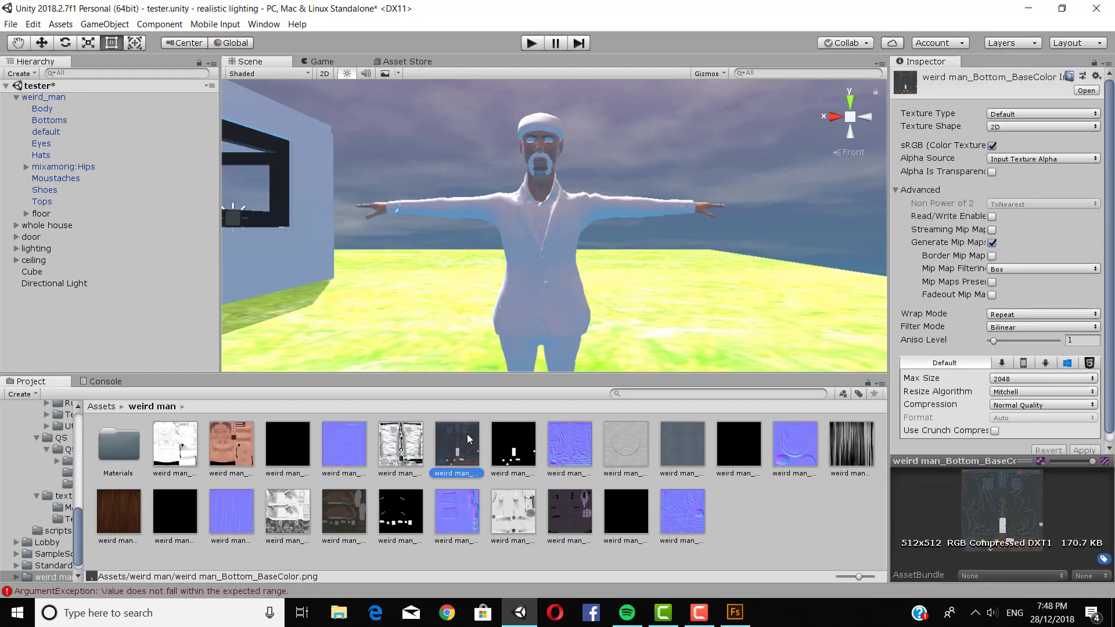
Move the floor object out of weird_man to the root level of the hierarchy
{"action": "left_click", "coordinate": [571, 313]}
{"action": "left_click", "coordinate": [555, 264]}
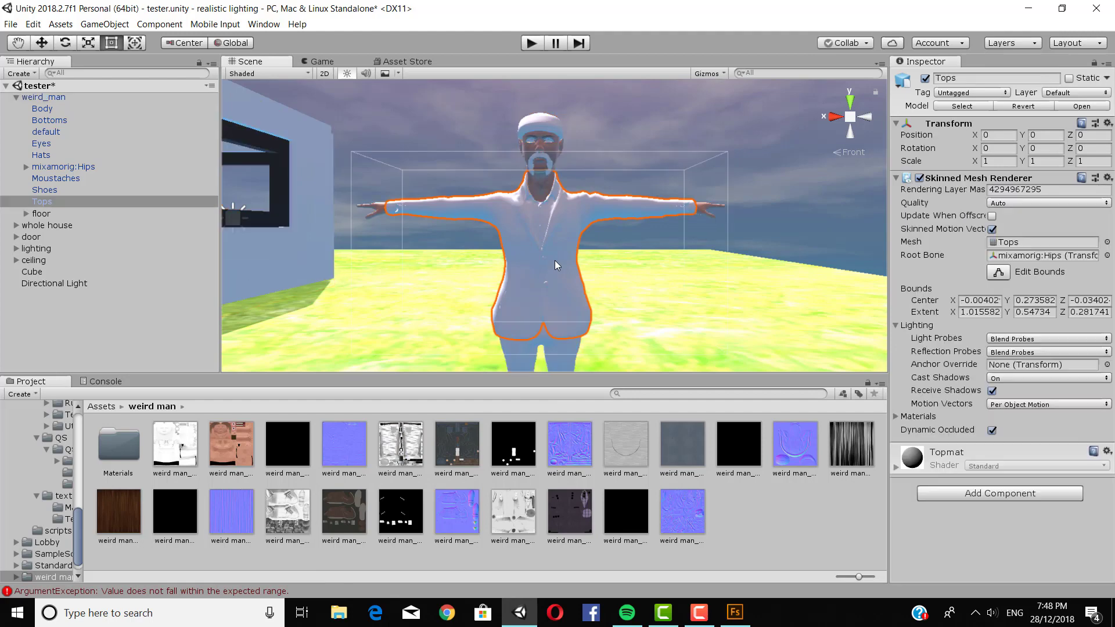
{"action": "left_click_drag", "start_coordinate": [41, 214], "coordinate": [64, 313]}
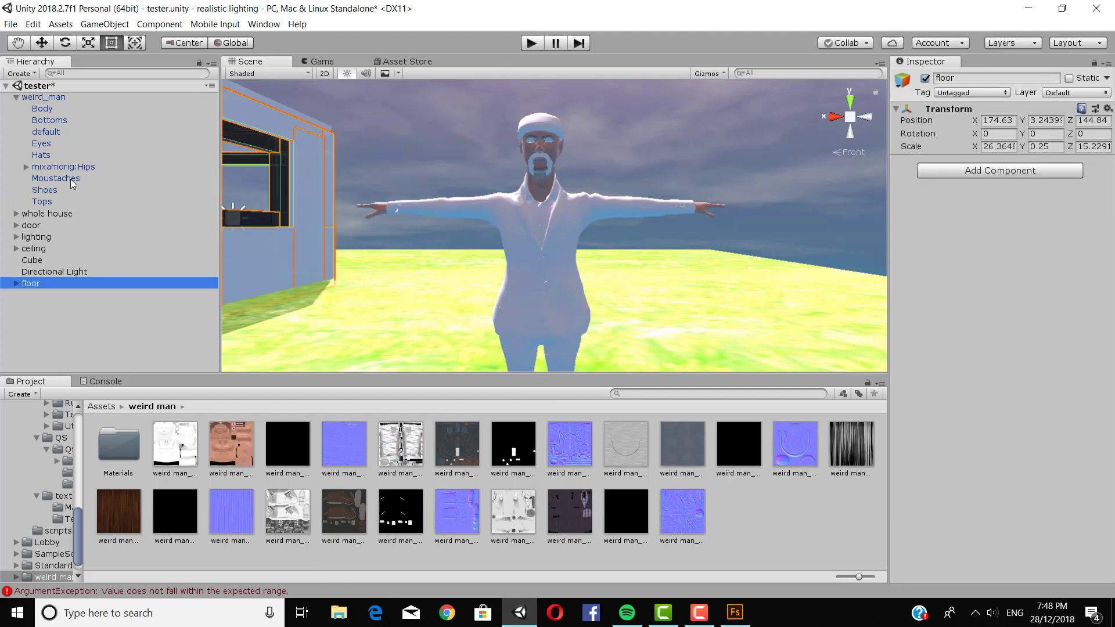
Try the weird man_Bottom_BaseColor texture on the character's jacket
{"action": "left_click", "coordinate": [523, 307]}
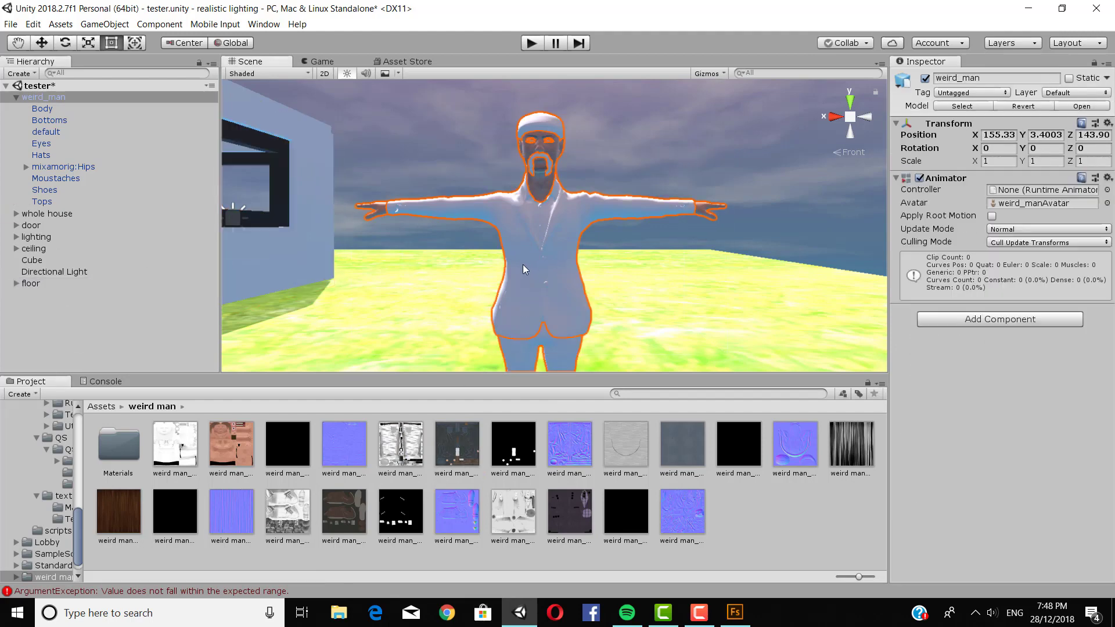
{"action": "scroll", "coordinate": [555, 278], "scroll_direction": "up", "scroll_amount": 5}
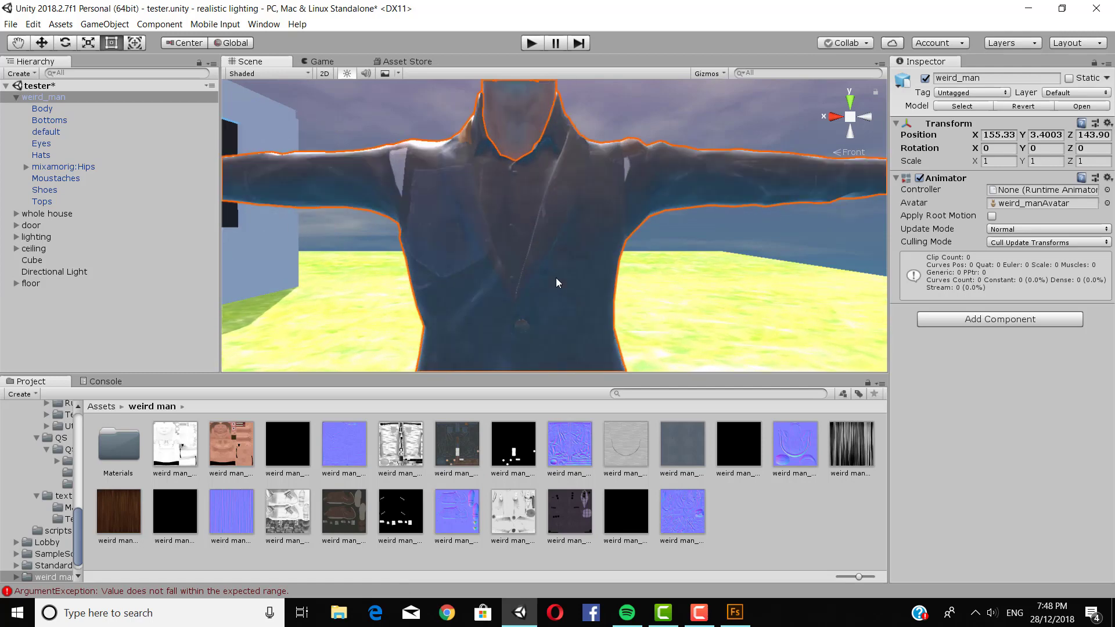
{"action": "scroll", "coordinate": [555, 278], "scroll_direction": "down", "scroll_amount": 2}
{"action": "left_click_drag", "start_coordinate": [459, 437], "coordinate": [476, 286]}
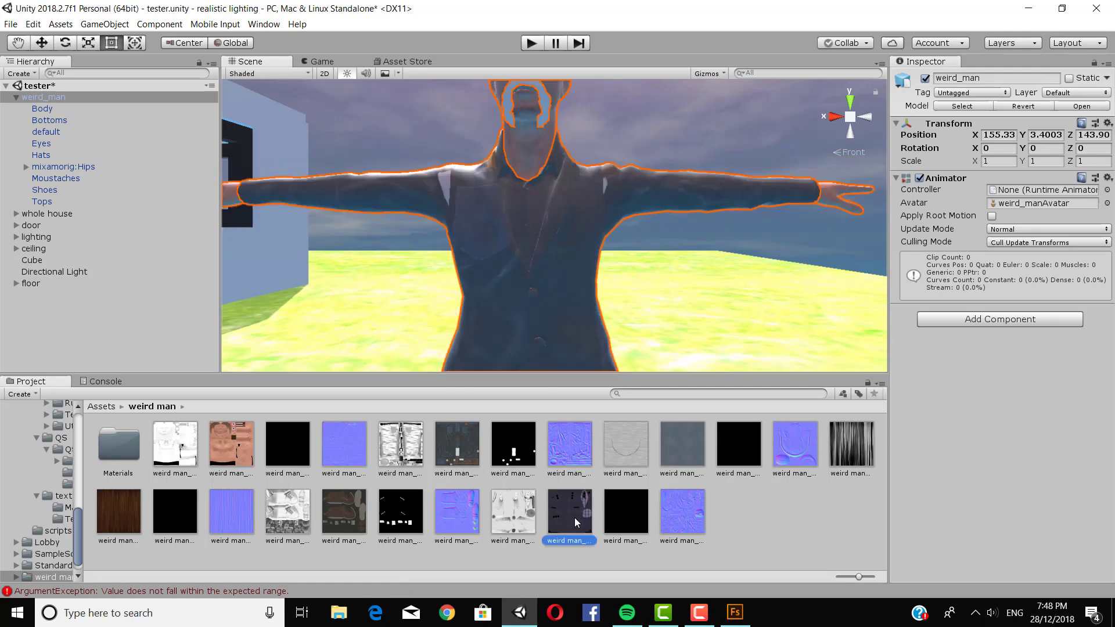
Apply the weird man_Top_BaseColor texture to the character's jacket and shirt
{"action": "left_click_drag", "start_coordinate": [574, 518], "coordinate": [569, 294]}
{"action": "left_click", "coordinate": [590, 513]}
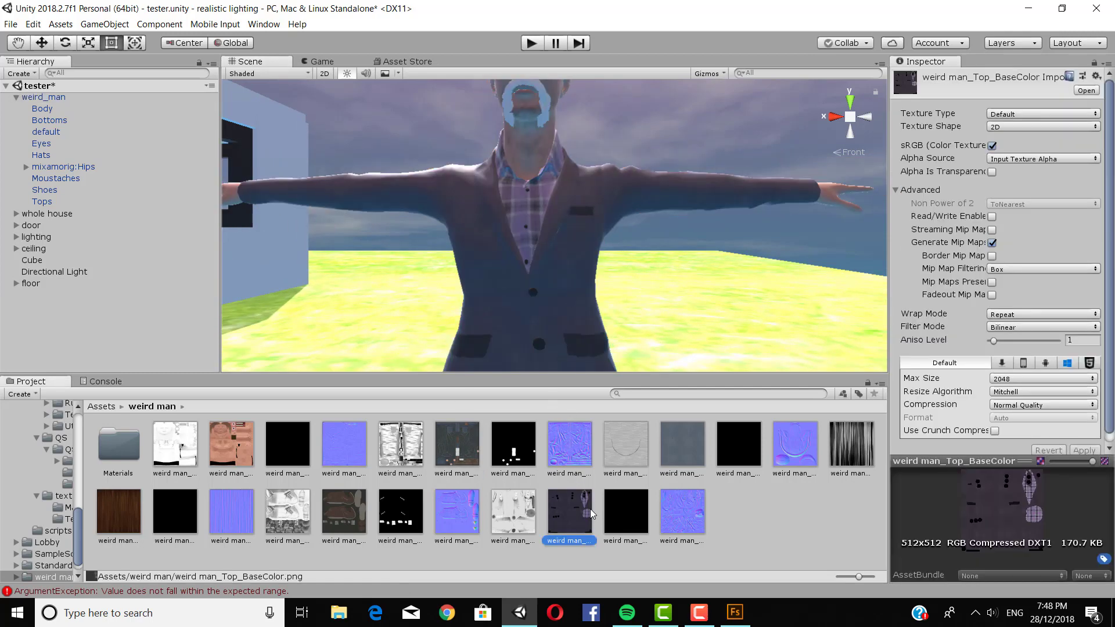
Apply the weird man_Shoes_BaseColor texture to the character's shoes
{"action": "left_click", "coordinate": [516, 501]}
{"action": "left_click", "coordinate": [369, 504]}
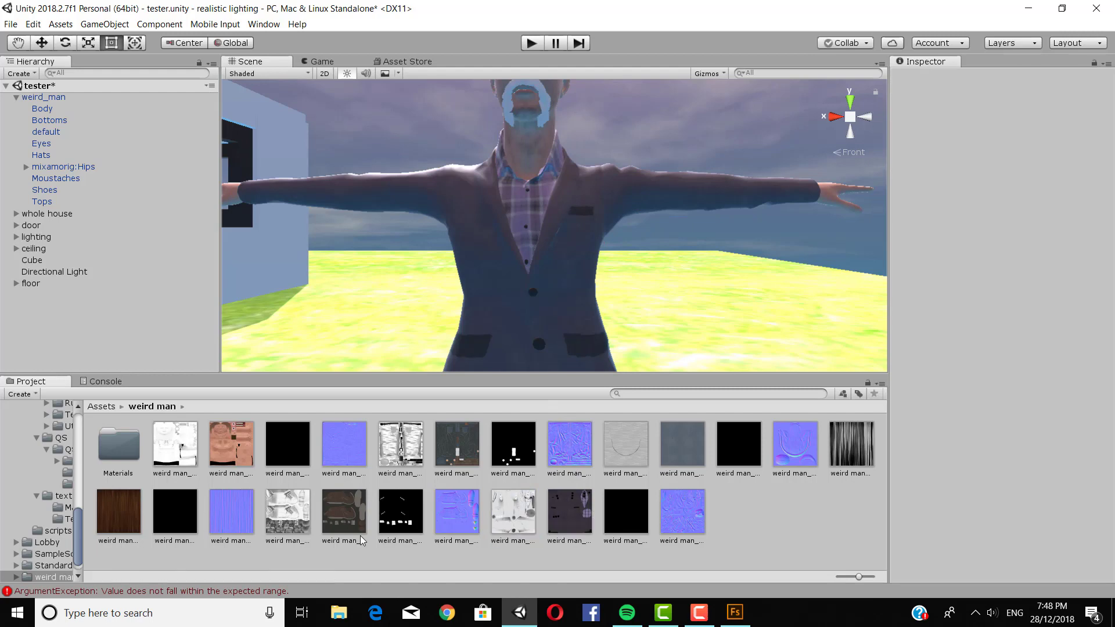
{"action": "left_click", "coordinate": [345, 517]}
{"action": "scroll", "coordinate": [557, 325], "scroll_direction": "down", "scroll_amount": 5}
{"action": "middle_click_drag", "start_coordinate": [557, 325], "coordinate": [585, 139]}
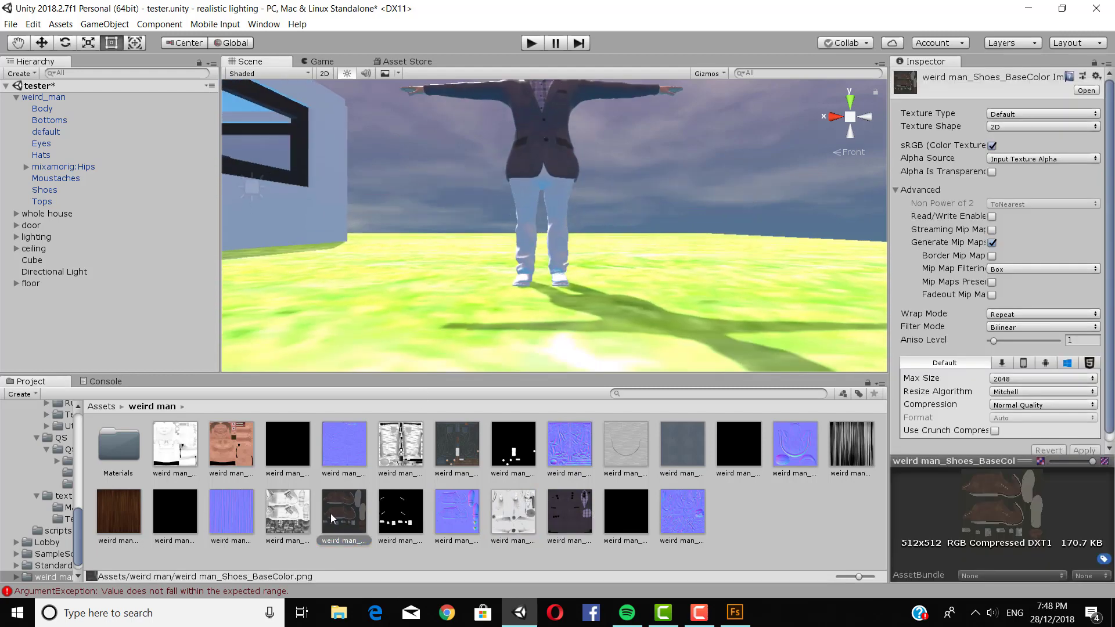
{"action": "scroll", "coordinate": [524, 275], "scroll_direction": "up", "scroll_amount": 6}
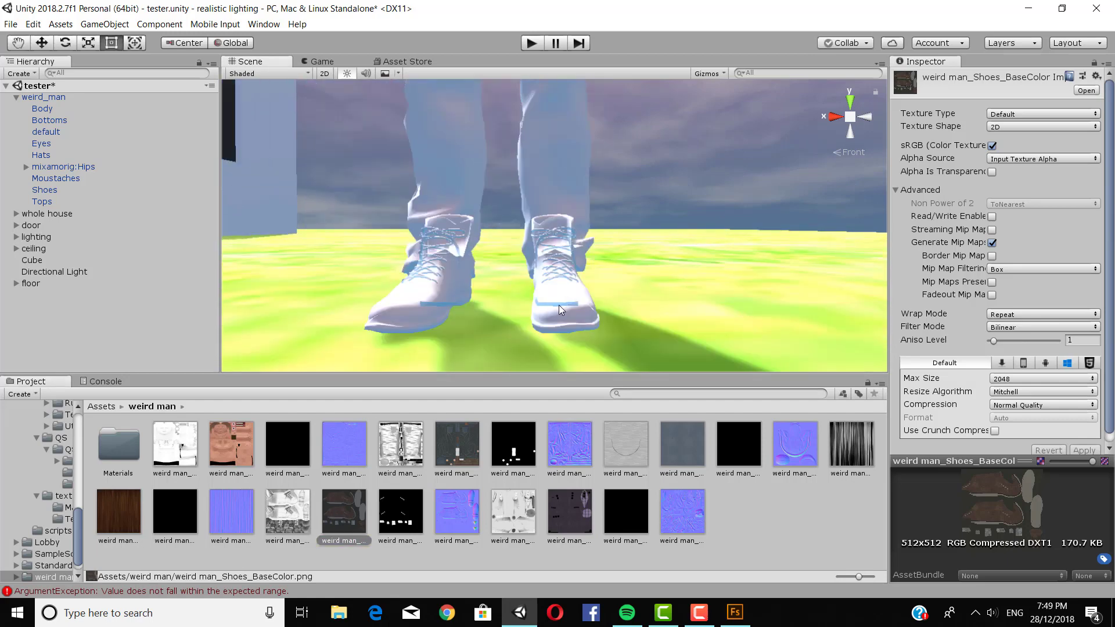
{"action": "left_click", "coordinate": [559, 307]}
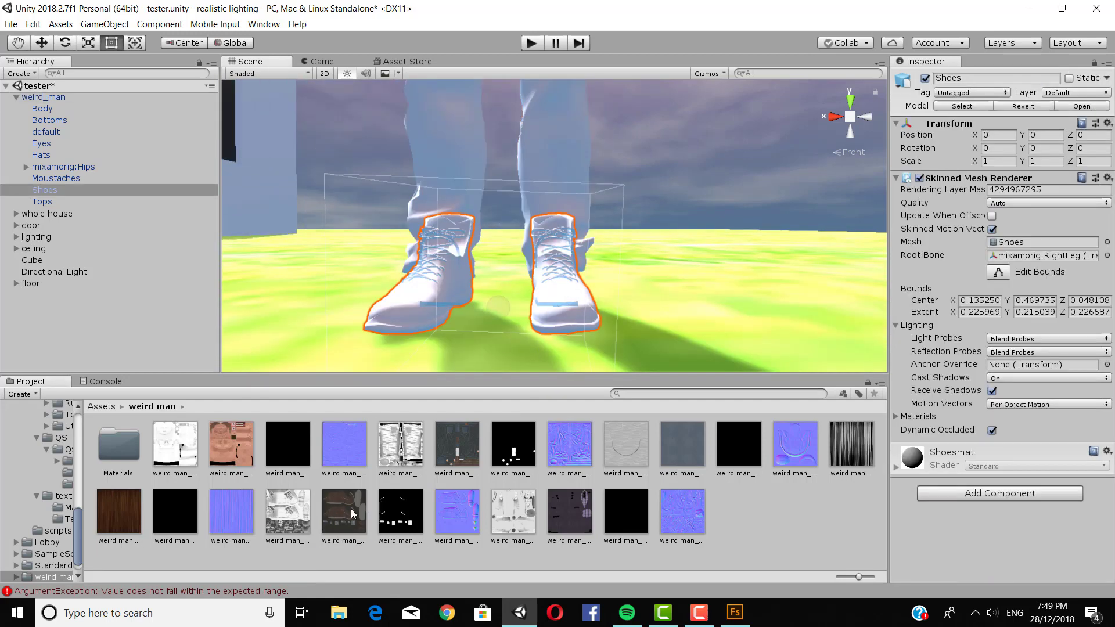
{"action": "left_click_drag", "start_coordinate": [351, 509], "coordinate": [560, 292]}
Apply the weird man bottom base colour texture to the character's trousers
{"action": "middle_click_drag", "start_coordinate": [660, 137], "coordinate": [639, 386]}
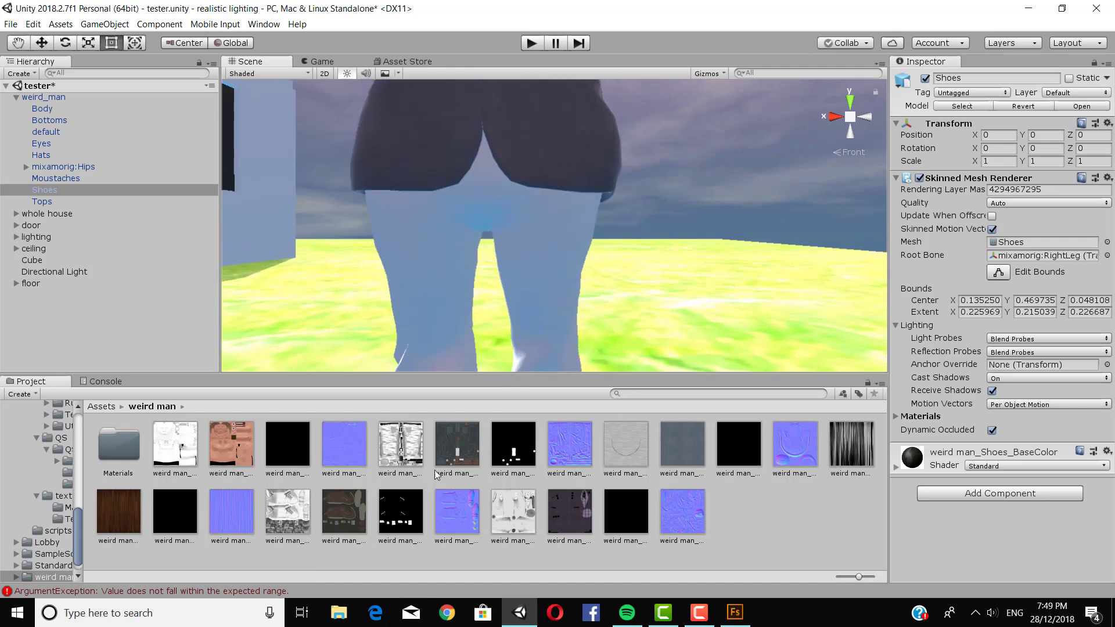
{"action": "left_click_drag", "start_coordinate": [504, 324], "coordinate": [543, 232]}
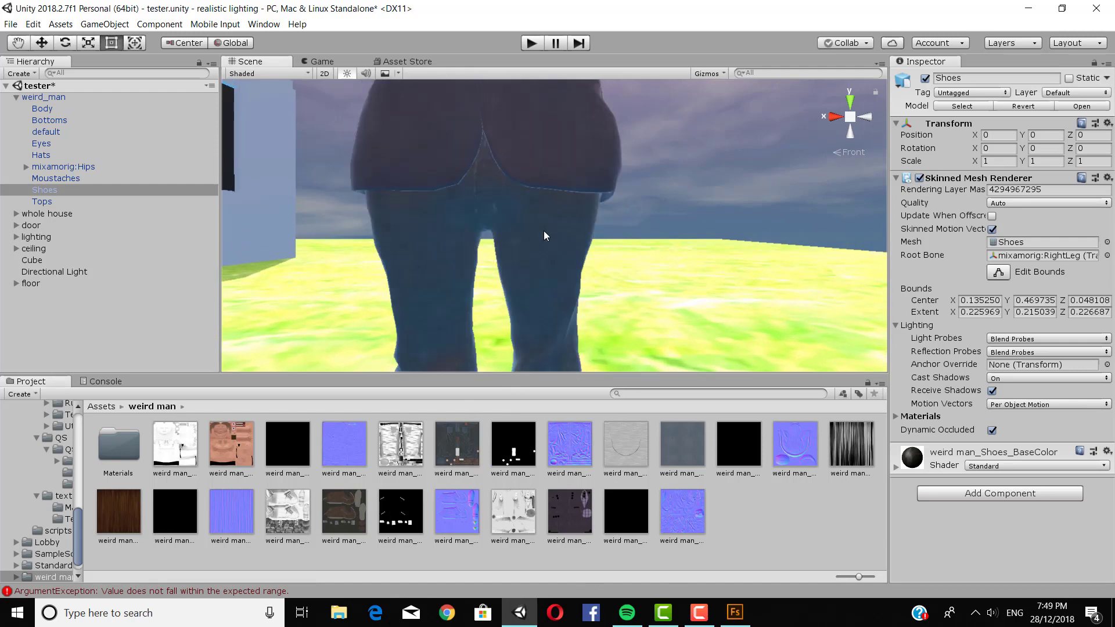
Try the weird man body base colour texture on the character's hat
{"action": "middle_click_drag", "start_coordinate": [544, 231], "coordinate": [617, 76]}
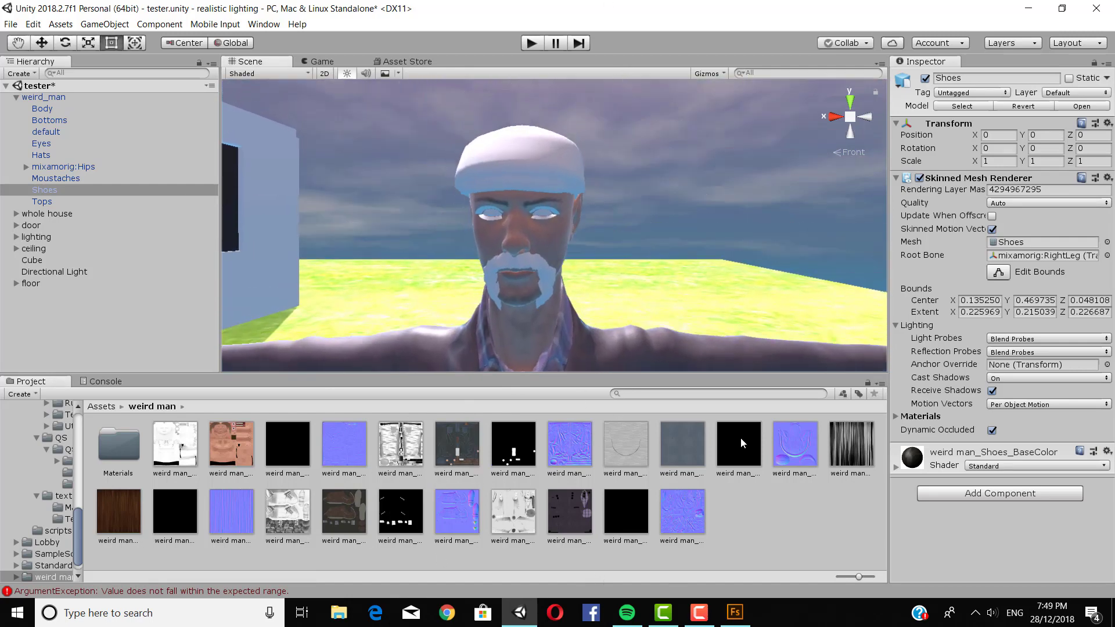
{"action": "left_click_drag", "start_coordinate": [231, 443], "coordinate": [516, 149]}
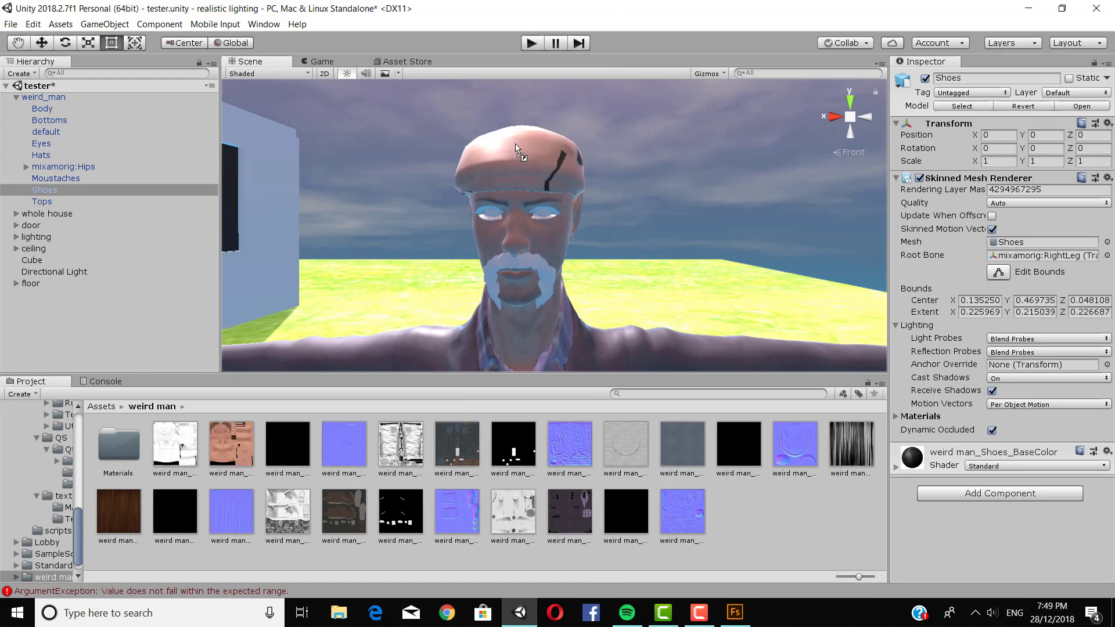
{"action": "left_click", "coordinate": [453, 456]}
{"action": "left_click", "coordinate": [486, 165]}
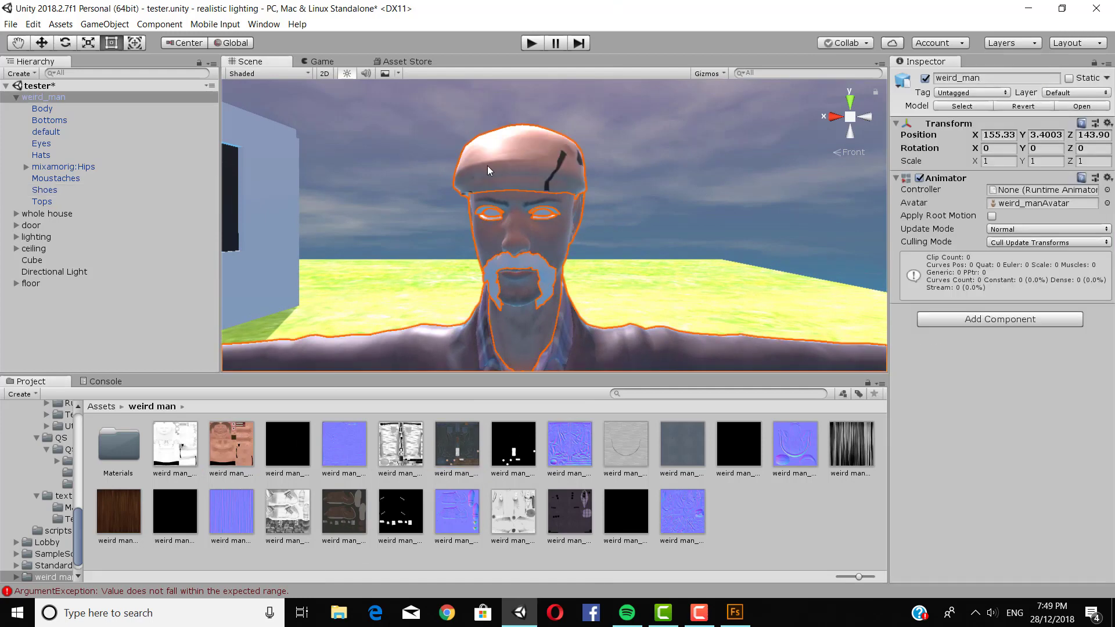
{"action": "left_click", "coordinate": [487, 165]}
{"action": "key", "text": "ctrl+z"}
{"action": "key", "text": "ctrl+z"}
{"action": "left_click", "coordinate": [491, 165]}
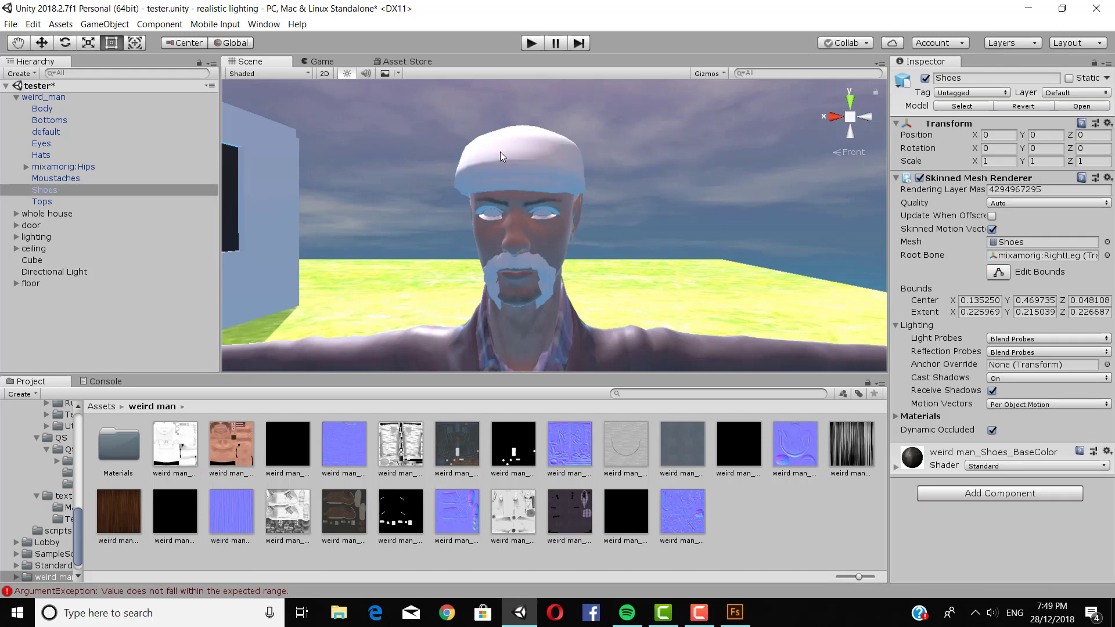
Find the weird man_Moustache_BaseColor texture among the weird man assets and apply it to the character's moustache
{"action": "left_click", "coordinate": [500, 152]}
{"action": "left_click", "coordinate": [626, 511]}
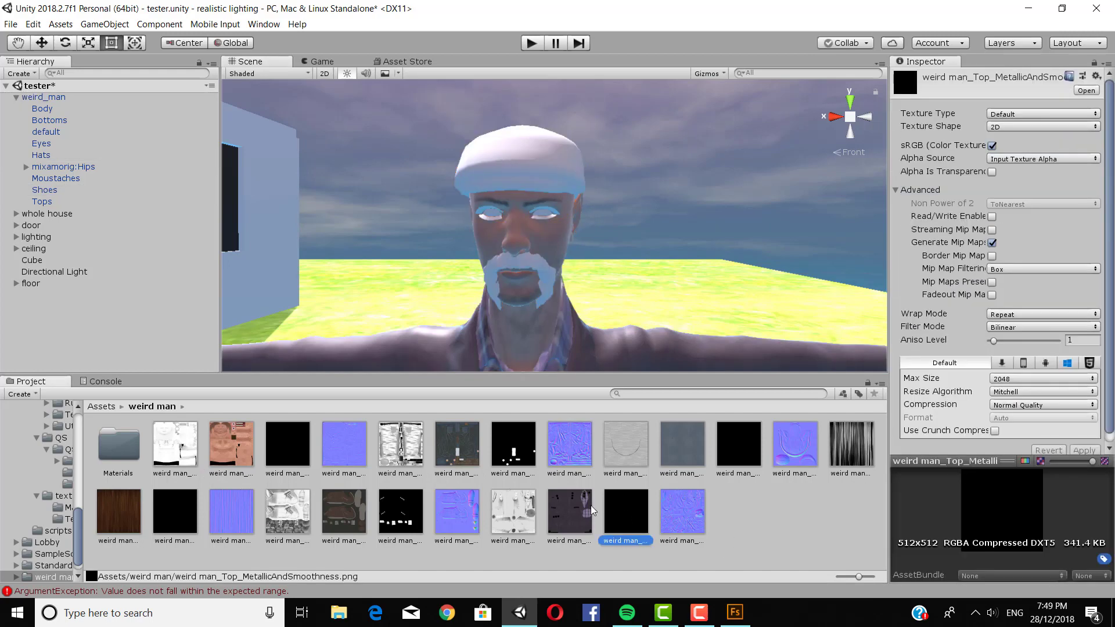
{"action": "left_click", "coordinate": [557, 504]}
{"action": "left_click", "coordinate": [511, 507]}
{"action": "left_click", "coordinate": [458, 505]}
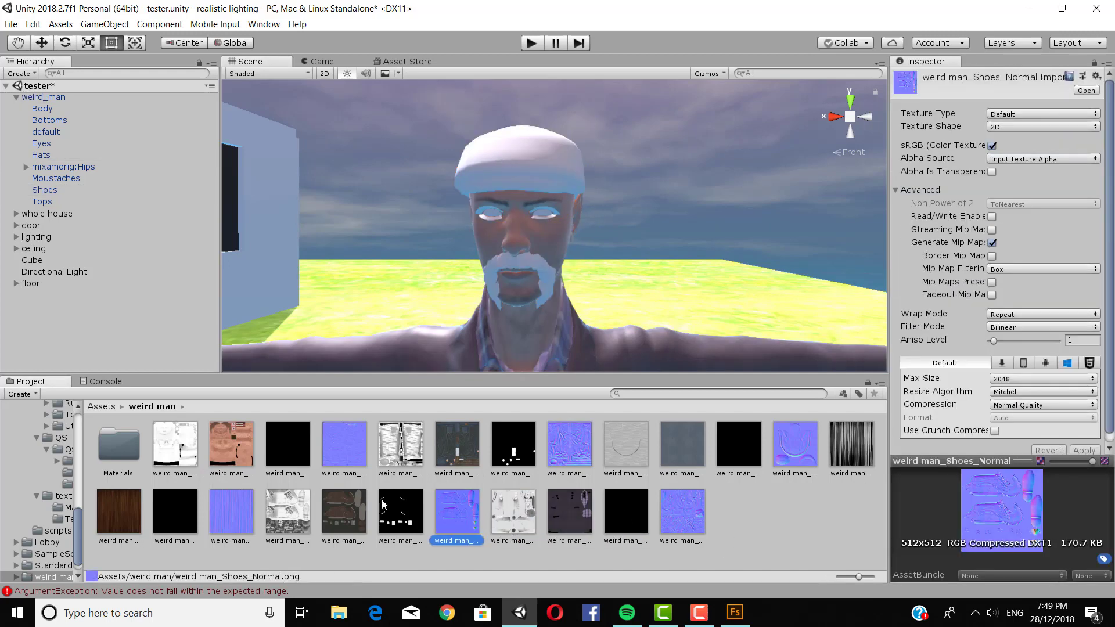
{"action": "left_click", "coordinate": [360, 500]}
{"action": "left_click", "coordinate": [308, 498]}
{"action": "left_click", "coordinate": [177, 525]}
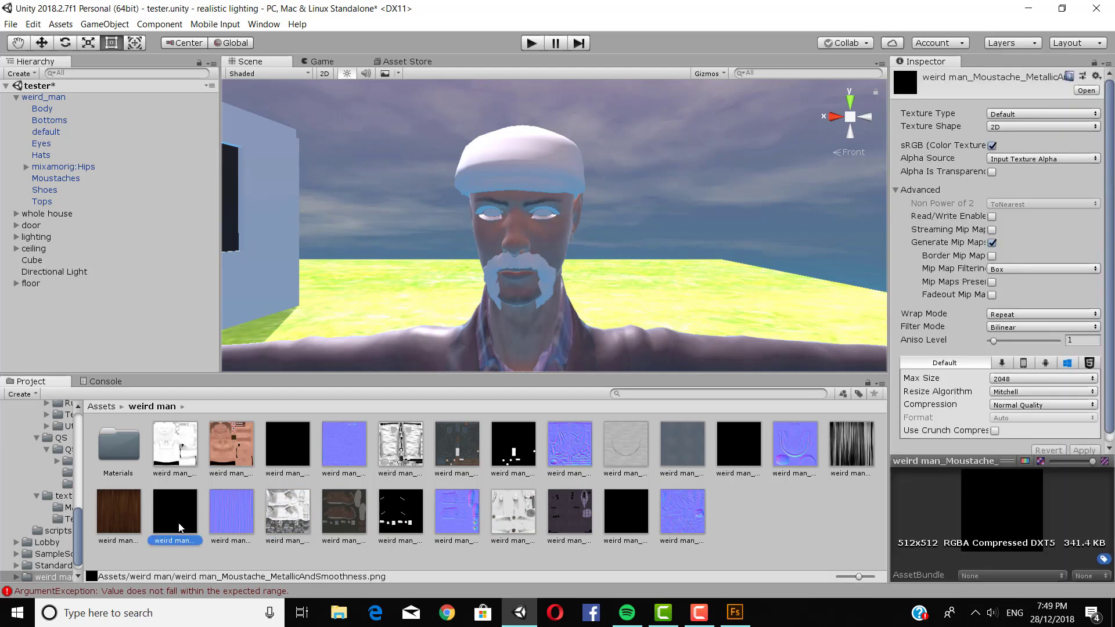
{"action": "left_click", "coordinate": [228, 451]}
{"action": "left_click", "coordinate": [175, 511]}
{"action": "left_click", "coordinate": [99, 504]}
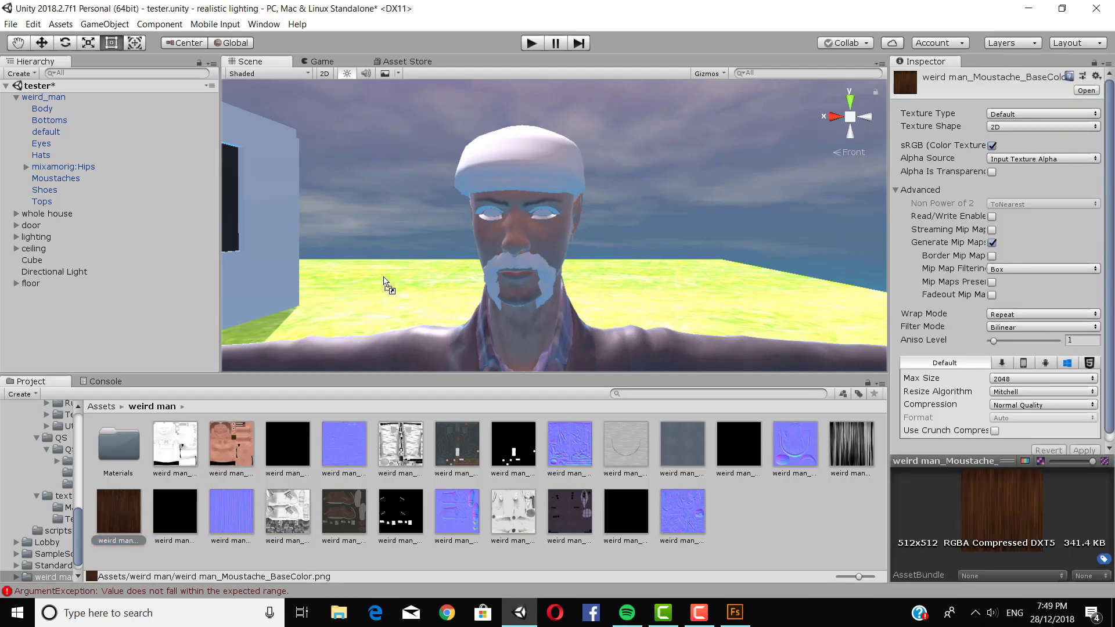
{"action": "left_click", "coordinate": [488, 291]}
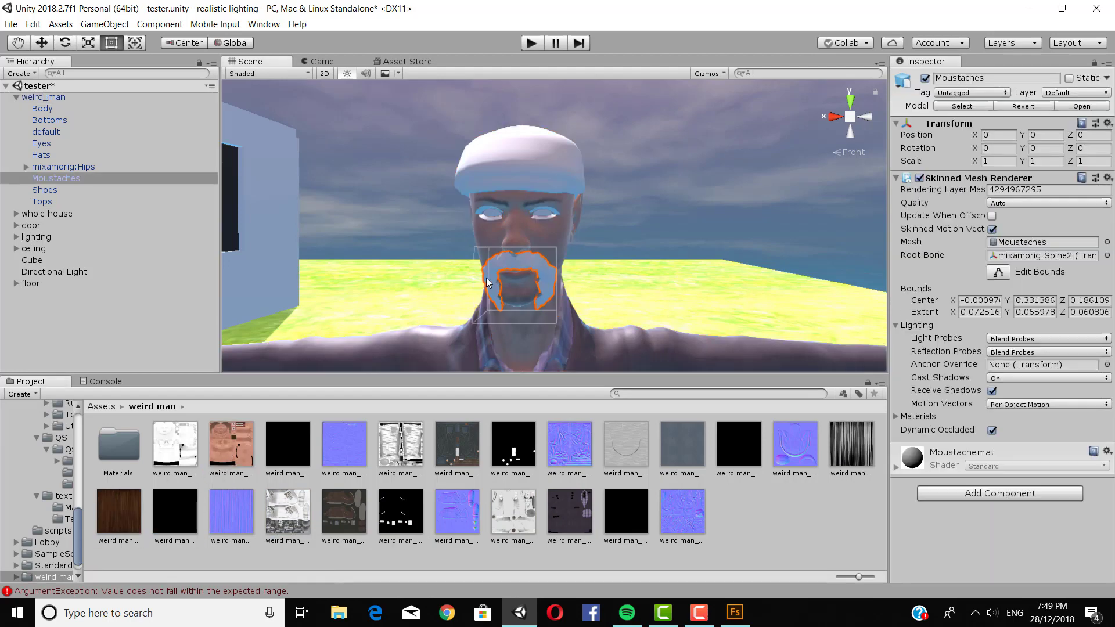
{"action": "left_click_drag", "start_coordinate": [494, 275], "coordinate": [493, 275]}
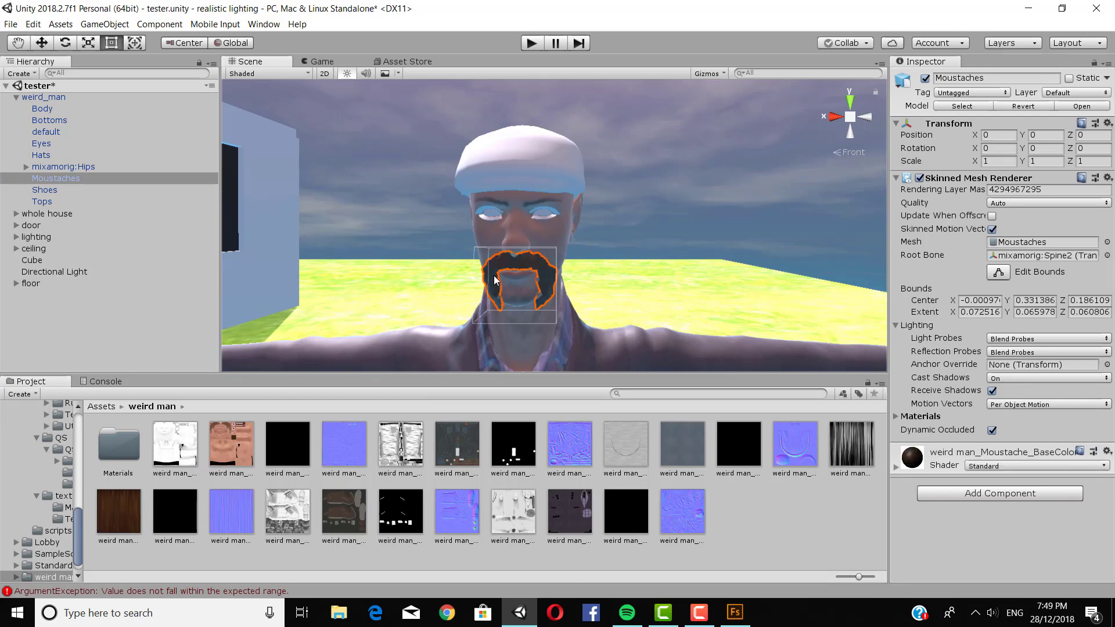
Apply the weird man_Body_BaseColor texture to the default mesh around the character's eyes
{"action": "scroll", "coordinate": [543, 197], "scroll_direction": "up", "scroll_amount": 3}
{"action": "left_click", "coordinate": [549, 197]}
{"action": "left_click", "coordinate": [550, 197]}
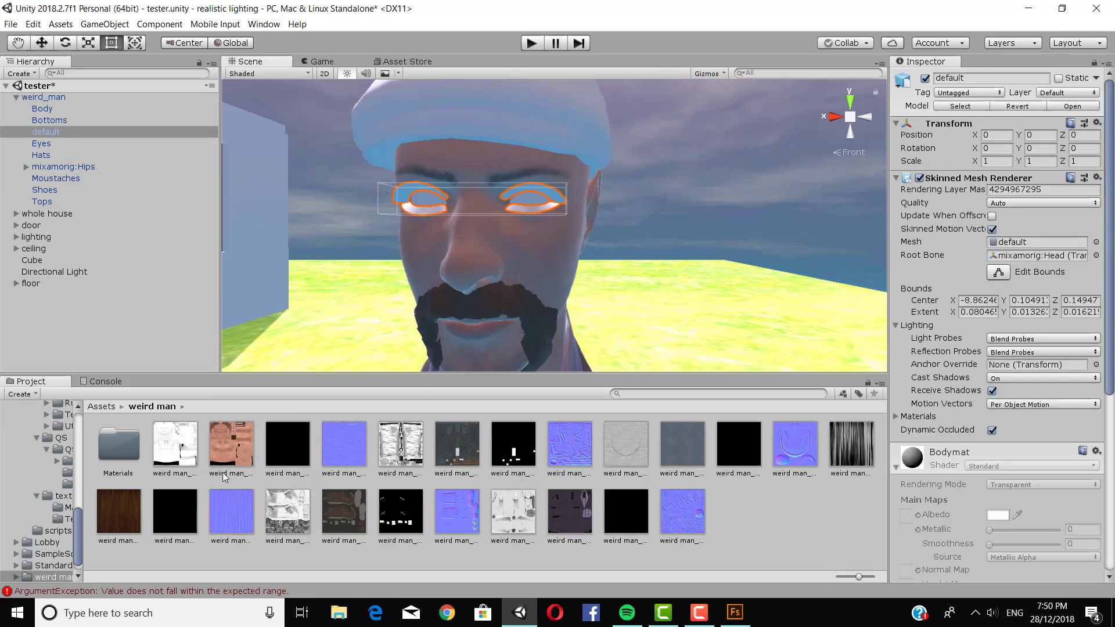
{"action": "left_click_drag", "start_coordinate": [433, 198], "coordinate": [404, 192]}
Delete the default object from the weird_man hierarchy
{"action": "right_click", "coordinate": [87, 132]}
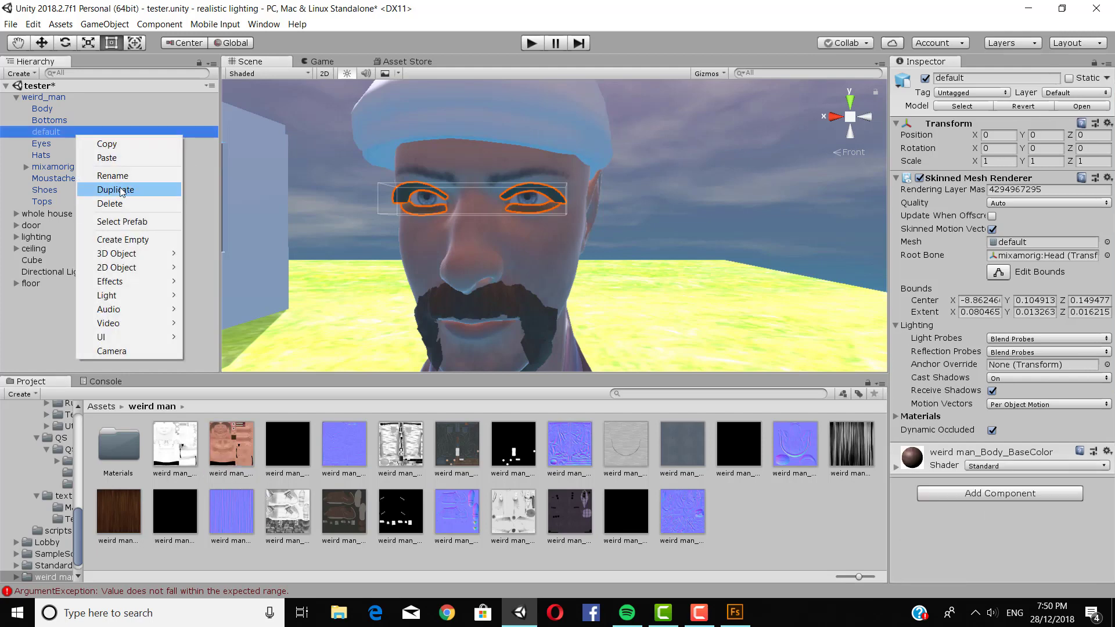
{"action": "left_click", "coordinate": [117, 203]}
{"action": "left_click", "coordinate": [594, 329]}
Look through the weird man textures for one that belongs to the character's hat
{"action": "middle_click_drag", "start_coordinate": [717, 185], "coordinate": [726, 278]}
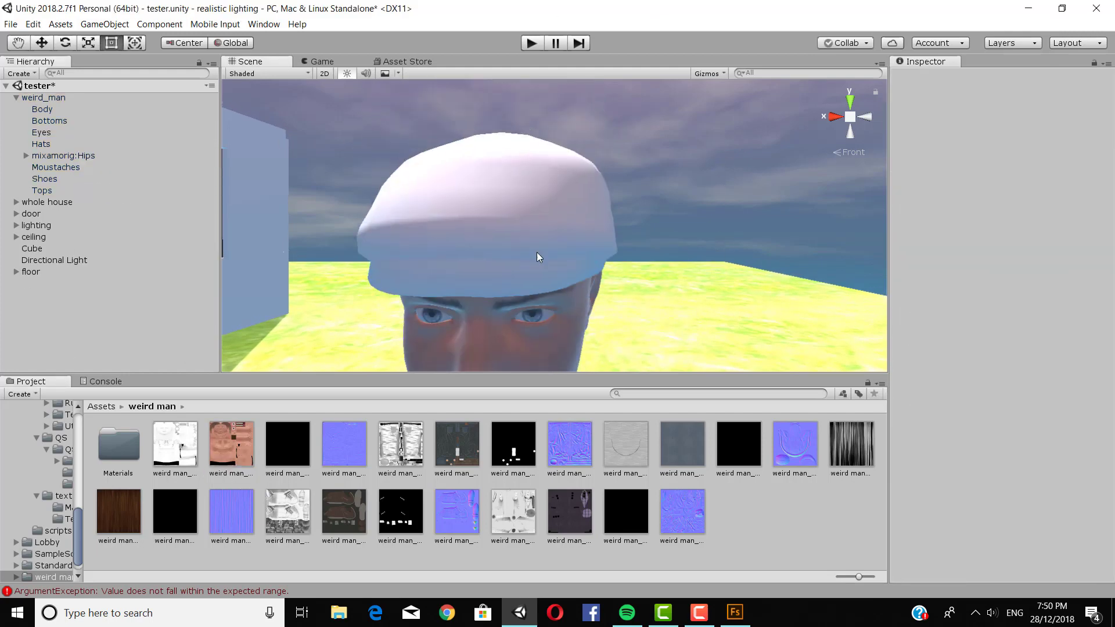
{"action": "left_click", "coordinate": [552, 226]}
{"action": "left_click", "coordinate": [527, 145]}
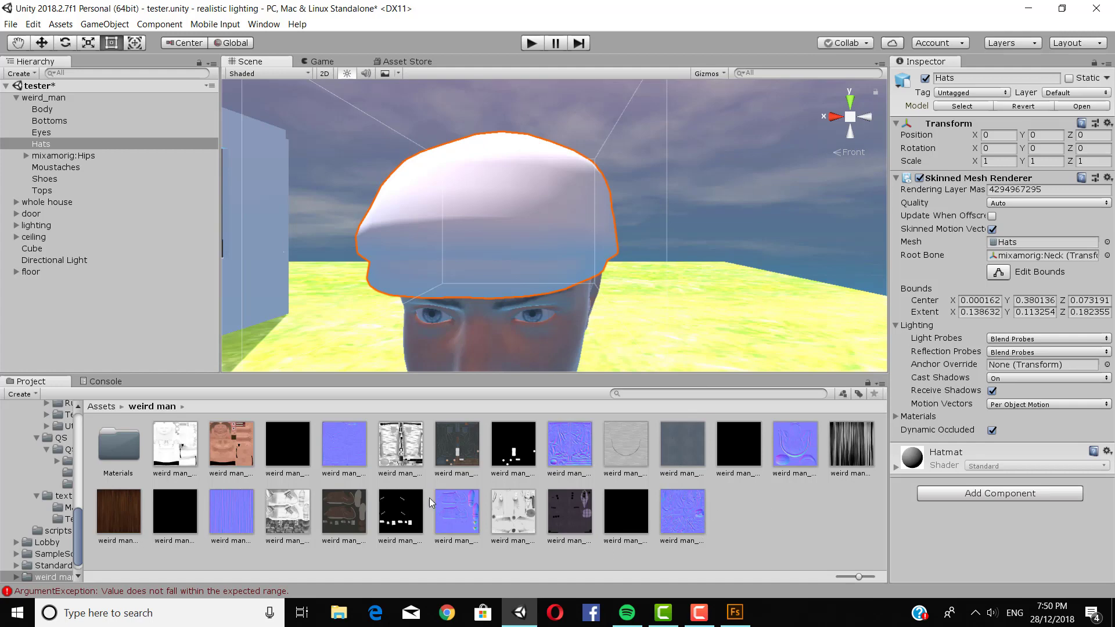
{"action": "left_click", "coordinate": [192, 436]}
{"action": "left_click", "coordinate": [231, 456]}
{"action": "left_click", "coordinate": [291, 477]}
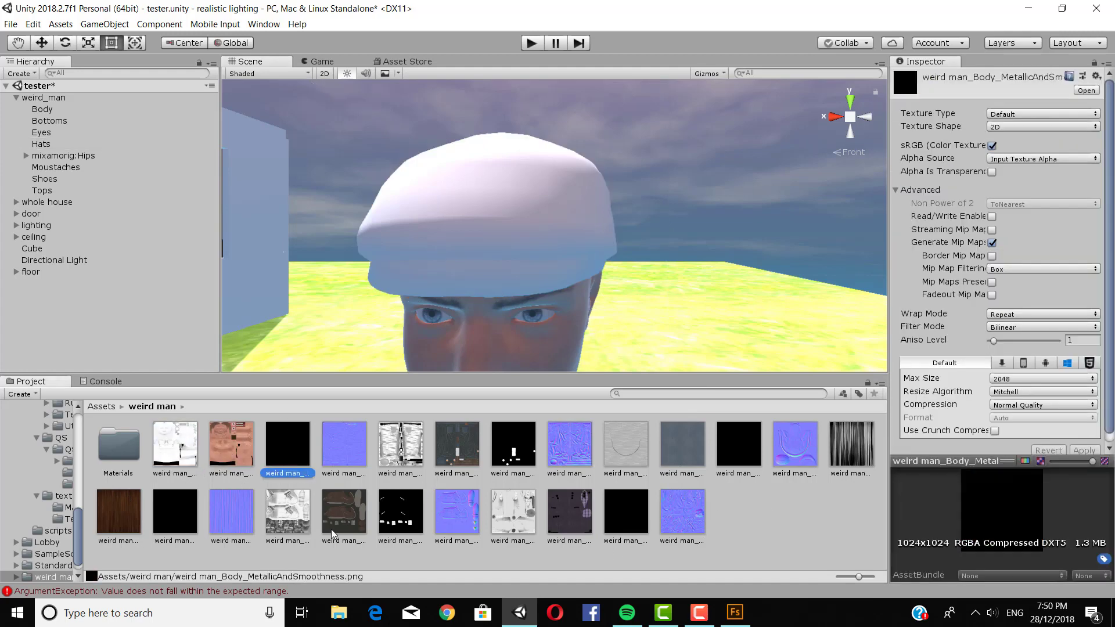
{"action": "left_click", "coordinate": [374, 522]}
{"action": "left_click", "coordinate": [344, 511]}
{"action": "left_click", "coordinate": [287, 511]}
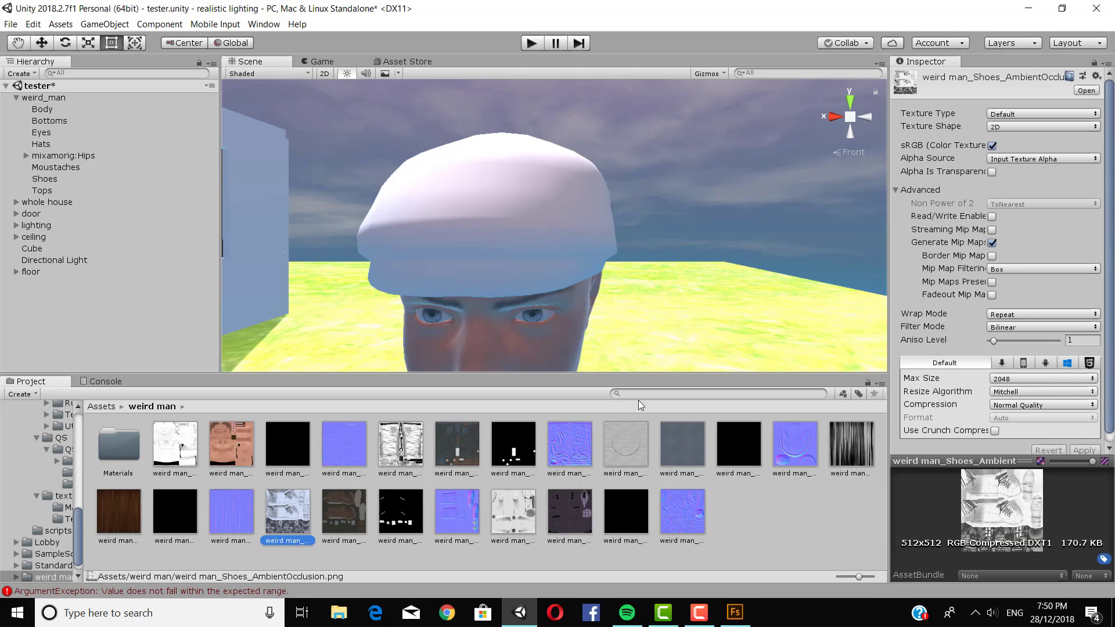
Search the project assets for HAT and apply the weird man_Hat_BaseColor texture to the character's hat
{"action": "type", "text": "HAT"}
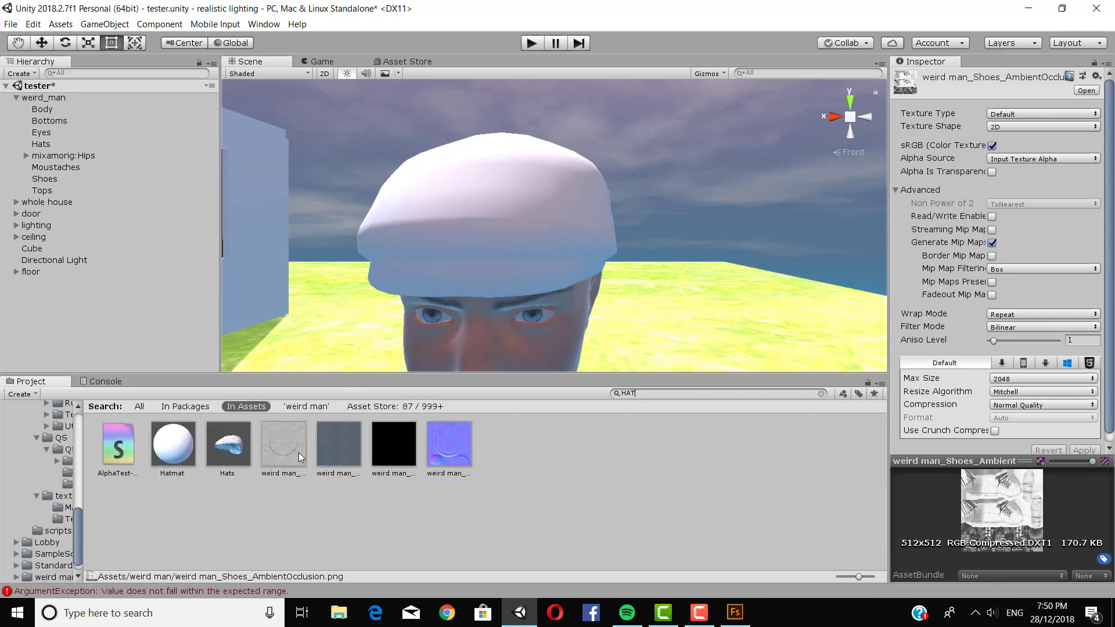
{"action": "left_click", "coordinate": [337, 448]}
{"action": "left_click_drag", "start_coordinate": [323, 447], "coordinate": [451, 227]}
{"action": "scroll", "coordinate": [598, 218], "scroll_direction": "down", "scroll_amount": 8}
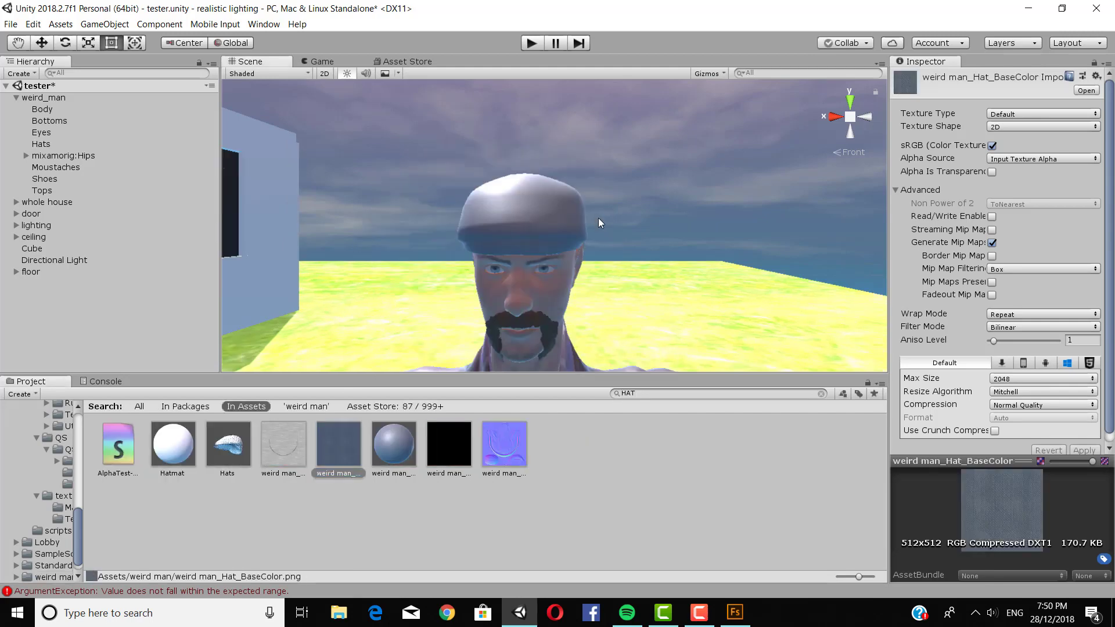
Inspect the whole textured character in the scene and check the Game view
{"action": "left_click", "coordinate": [651, 187]}
{"action": "scroll", "coordinate": [651, 188], "scroll_direction": "down", "scroll_amount": 6}
{"action": "middle_click_drag", "start_coordinate": [627, 238], "coordinate": [608, 178]}
{"action": "scroll", "coordinate": [608, 179], "scroll_direction": "up", "scroll_amount": 4}
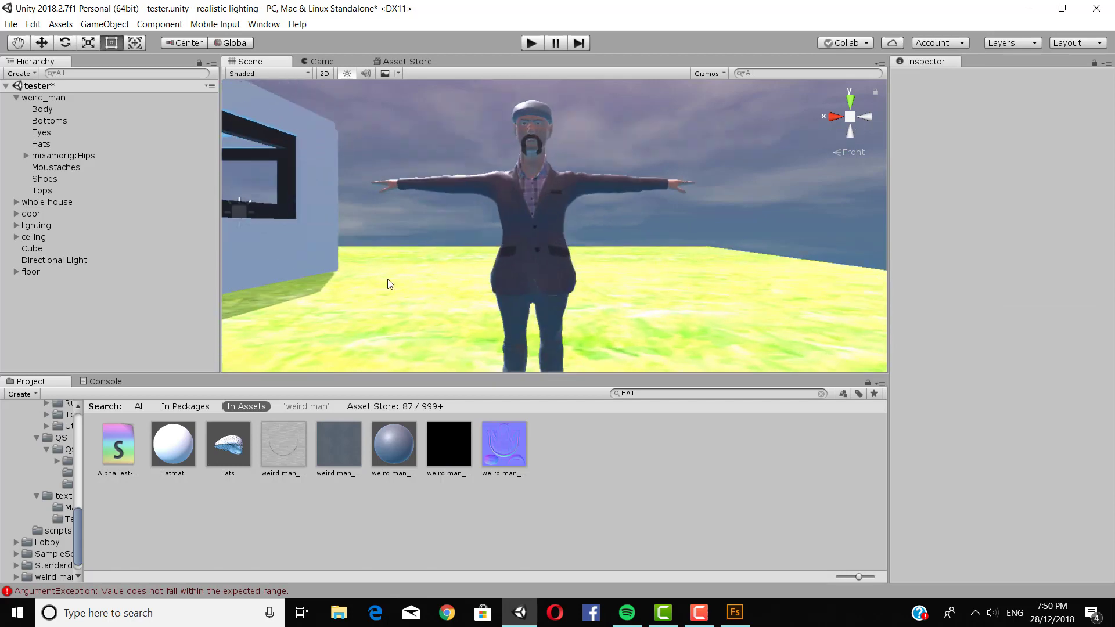
{"action": "scroll", "coordinate": [68, 401], "scroll_direction": "up", "scroll_amount": 10}
{"action": "left_click", "coordinate": [318, 61]}
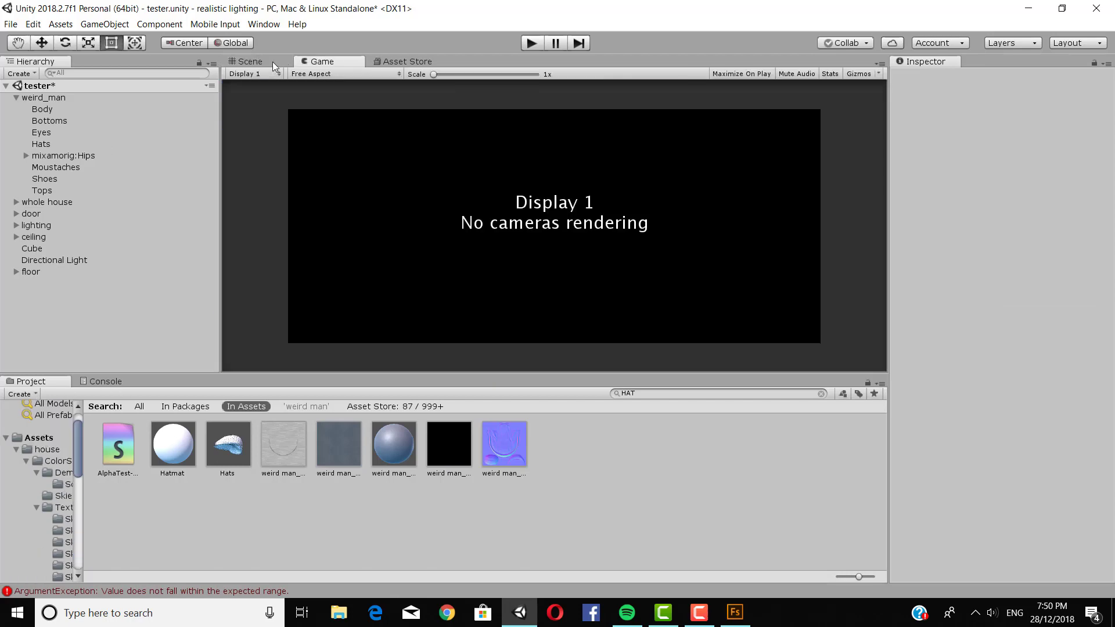
{"action": "left_click", "coordinate": [274, 63]}
Collapse weird_man and add the ThirdPersonController prefab from the Standard Assets ThirdPersonCharacter Prefabs folder to the scene
{"action": "left_click", "coordinate": [16, 98]}
{"action": "left_click", "coordinate": [39, 437]}
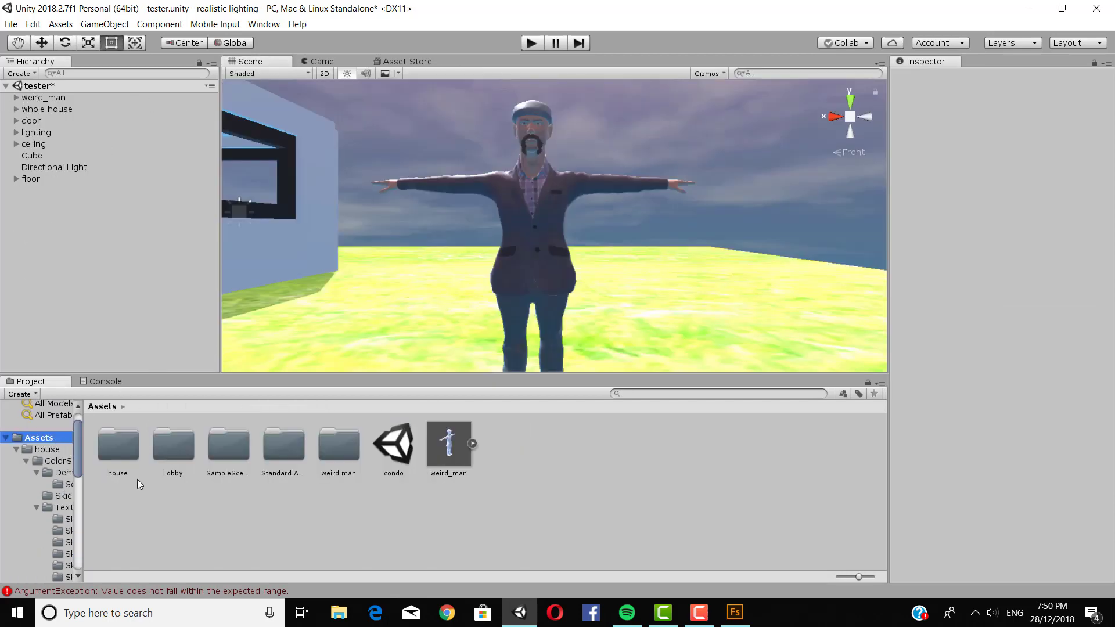
{"action": "double_click", "coordinate": [285, 446]}
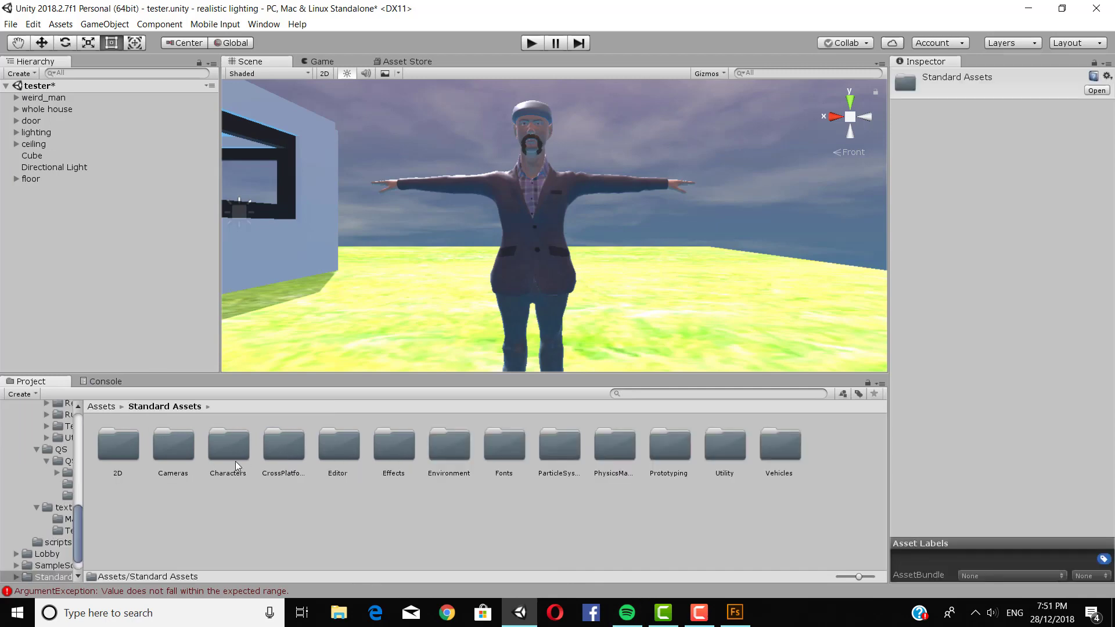
{"action": "double_click", "coordinate": [174, 447]}
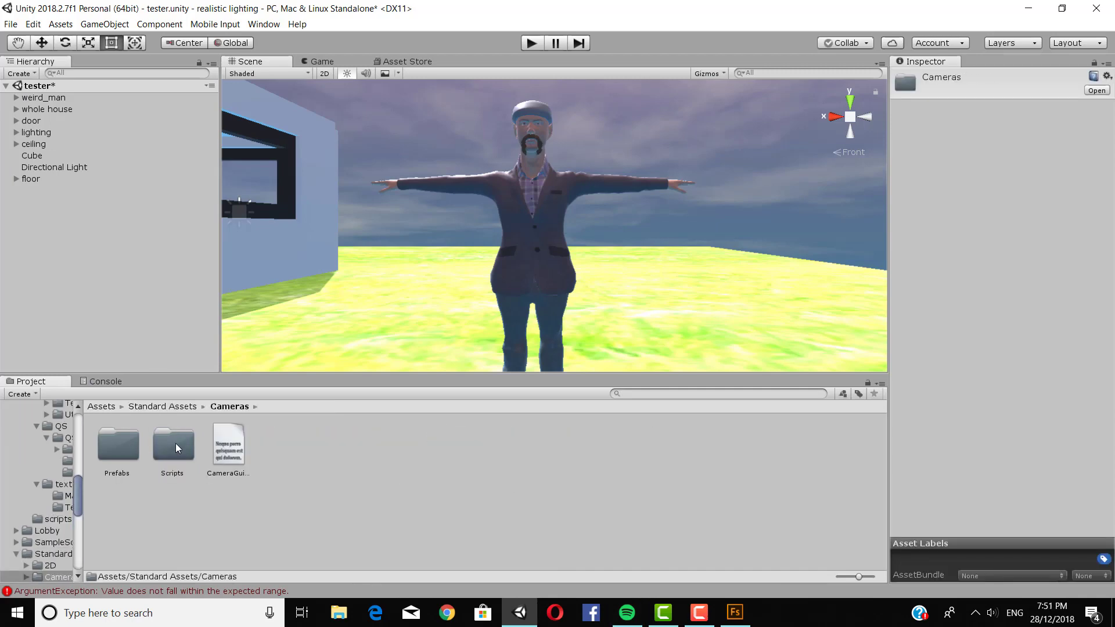
{"action": "left_click", "coordinate": [165, 407]}
{"action": "double_click", "coordinate": [229, 445]}
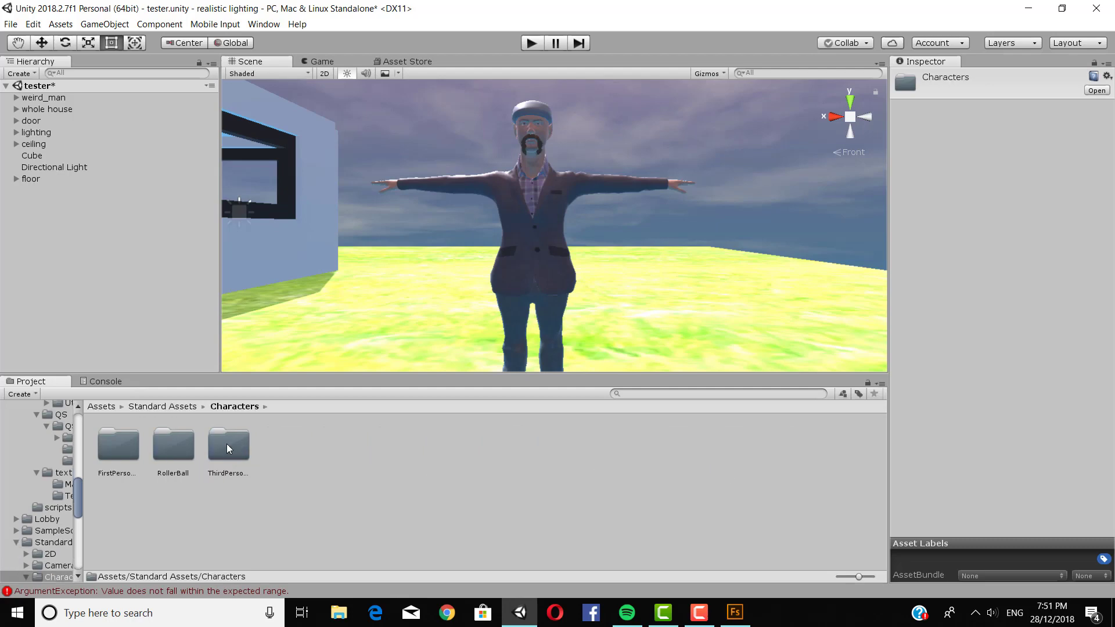
{"action": "double_click", "coordinate": [232, 446]}
{"action": "double_click", "coordinate": [338, 446]}
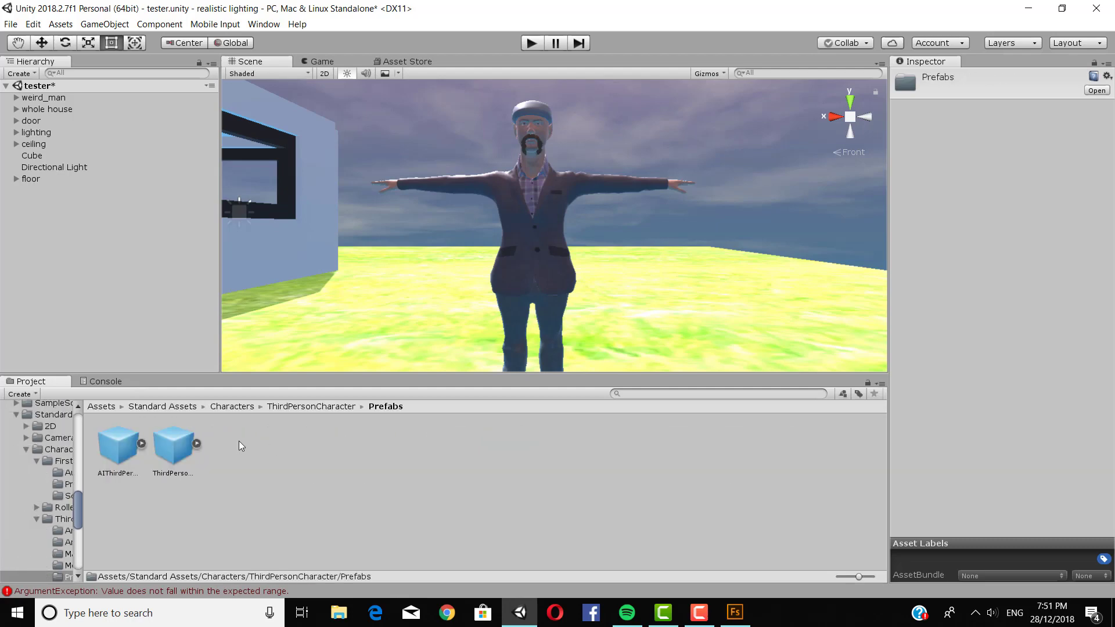
{"action": "left_click_drag", "start_coordinate": [173, 444], "coordinate": [549, 232]}
Move the ThirdPersonController along the Z axis to weird_man's location, at about Z 143.8
{"action": "left_click", "coordinate": [100, 120]}
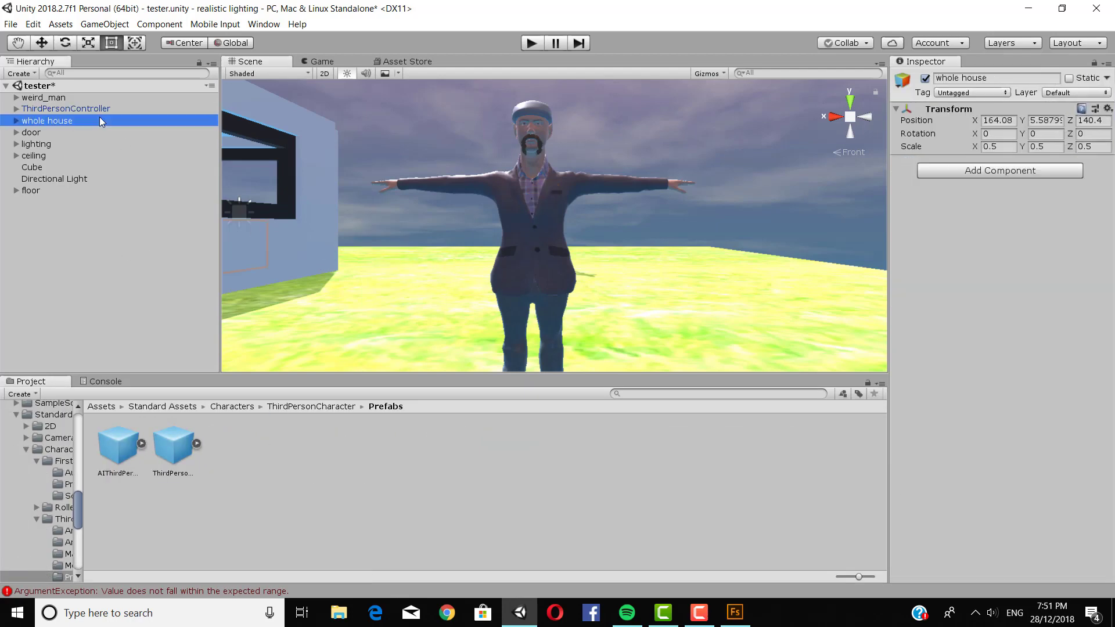
{"action": "double_click", "coordinate": [102, 98]}
{"action": "double_click", "coordinate": [103, 109]}
{"action": "left_click", "coordinate": [871, 118]}
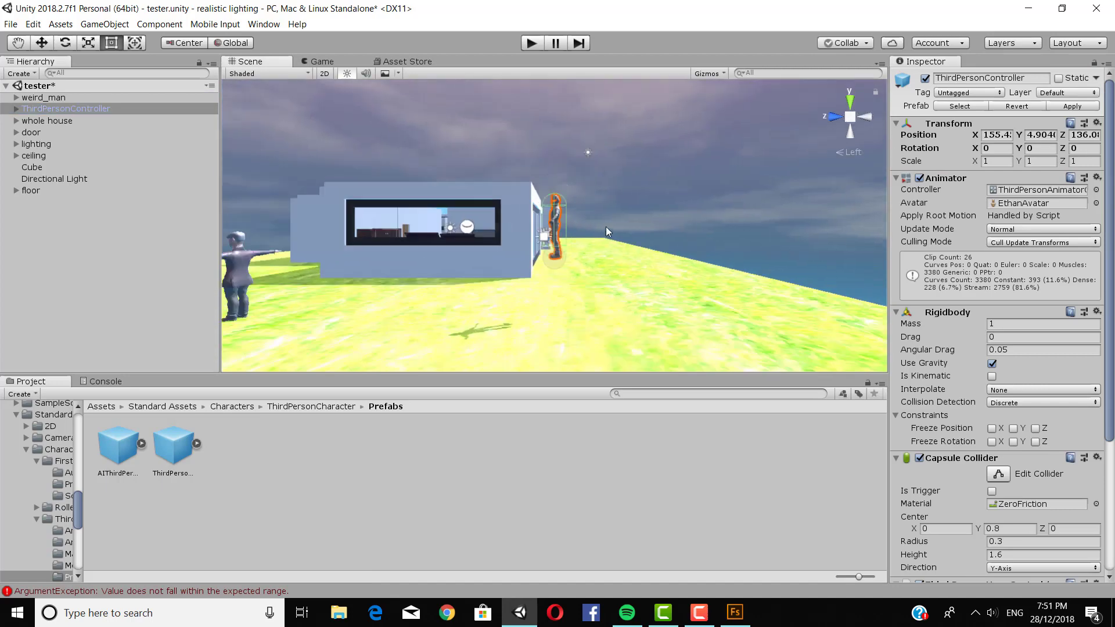
{"action": "key", "text": "w"}
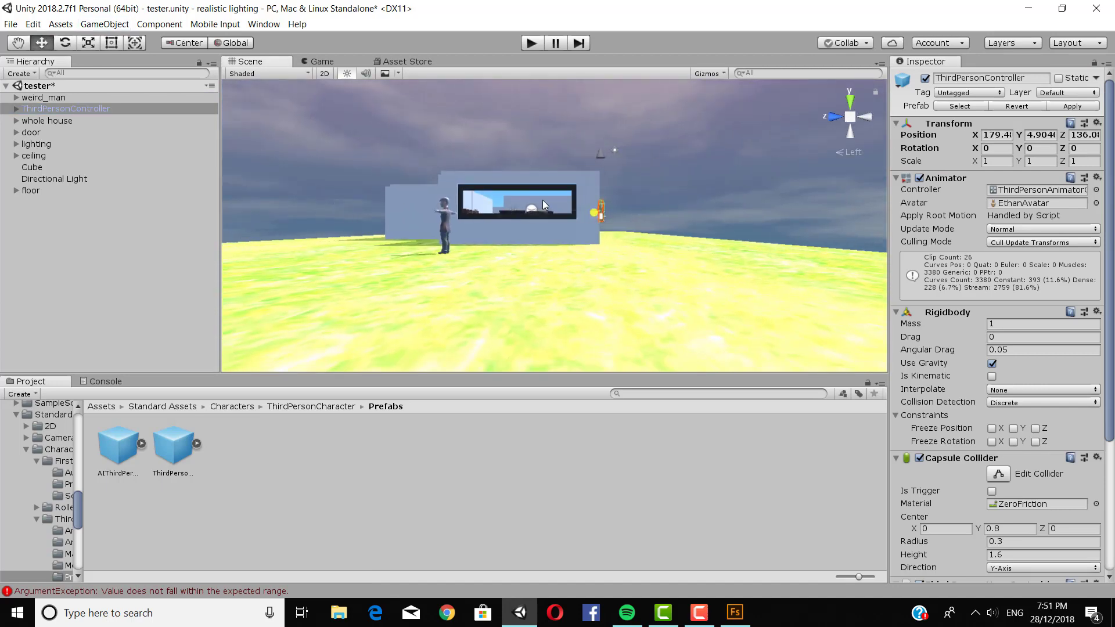
{"action": "left_click_drag", "start_coordinate": [627, 195], "coordinate": [429, 223]}
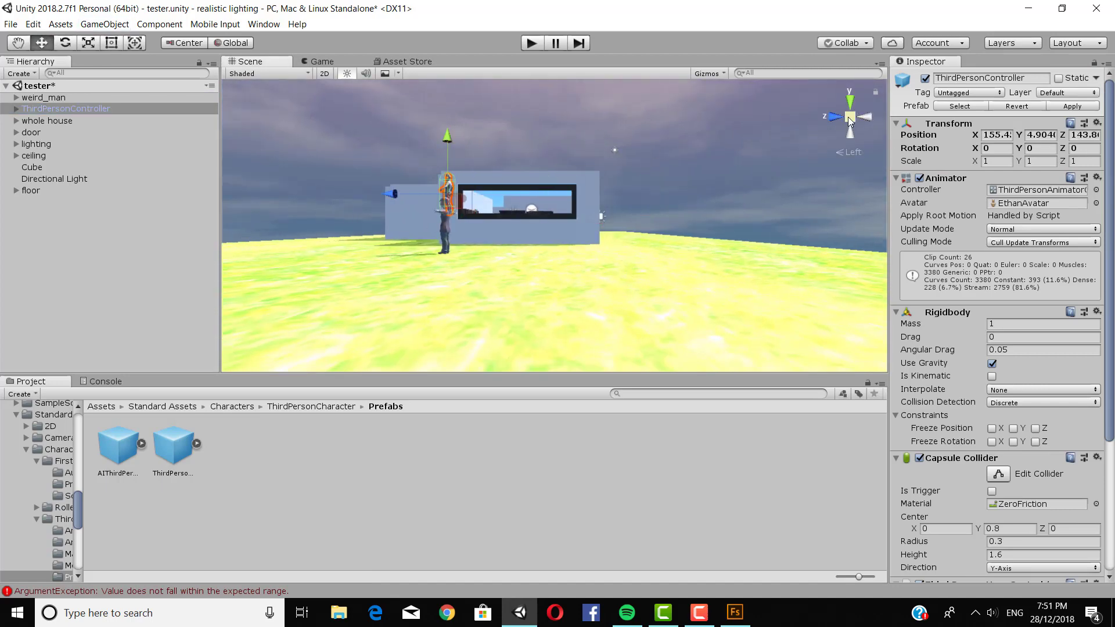
Try scaling the ThirdPersonController to 2 on the X, Y and Z axes while viewing it beside weird_man
{"action": "left_click", "coordinate": [850, 117]}
{"action": "left_click", "coordinate": [833, 115]}
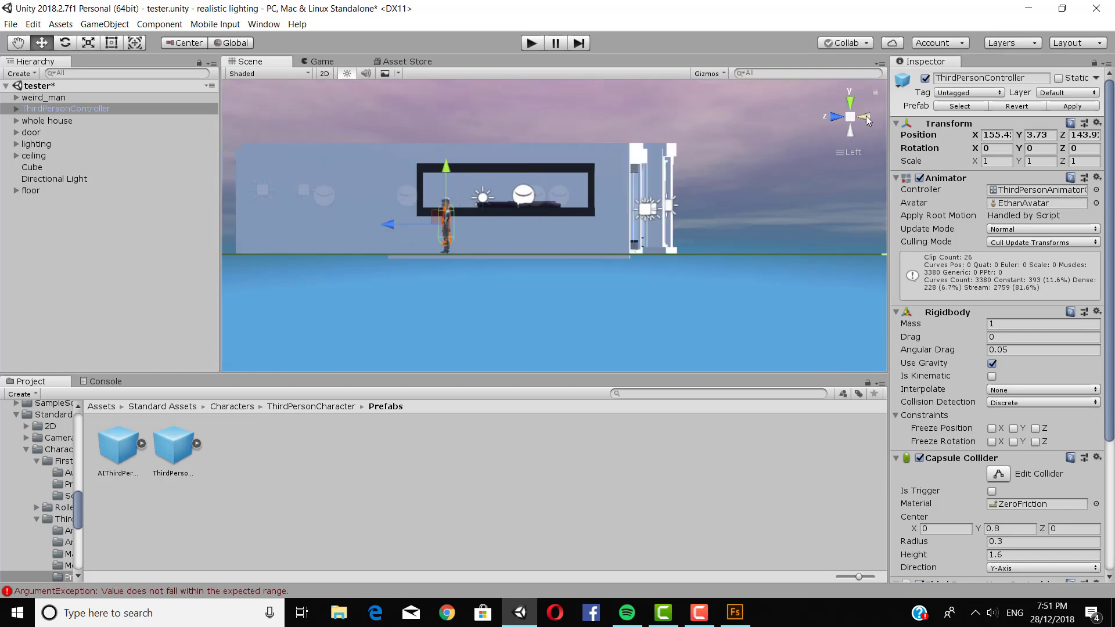
{"action": "left_click", "coordinate": [990, 162]}
{"action": "type", "text": "2"}
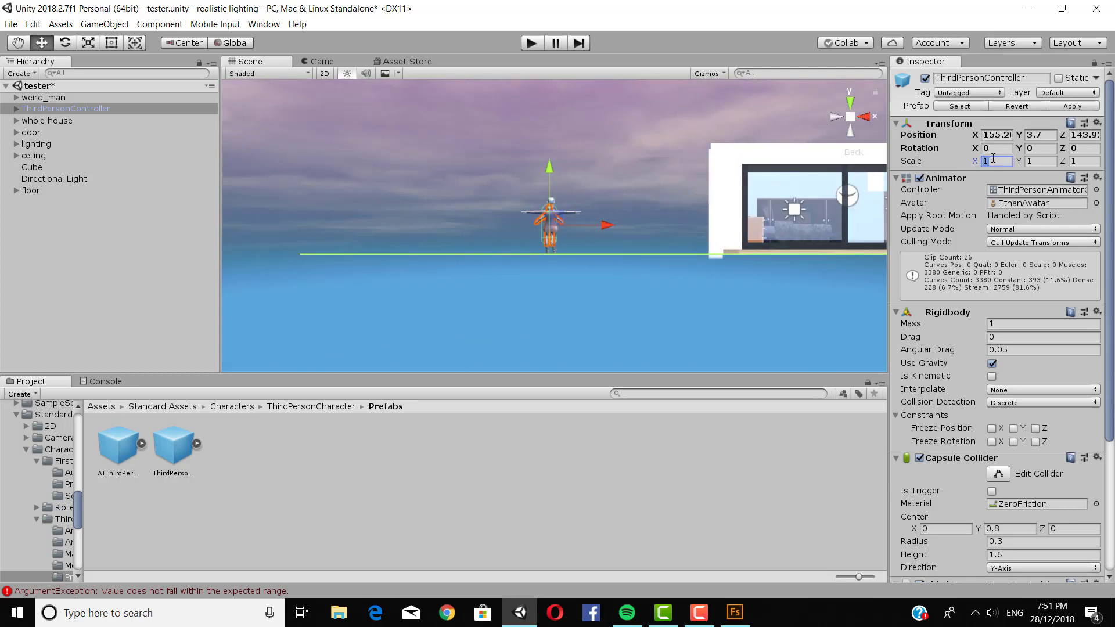
{"action": "key", "text": "Tab"}
{"action": "type", "text": "2"}
{"action": "key", "text": "Tab"}
{"action": "type", "text": "2"}
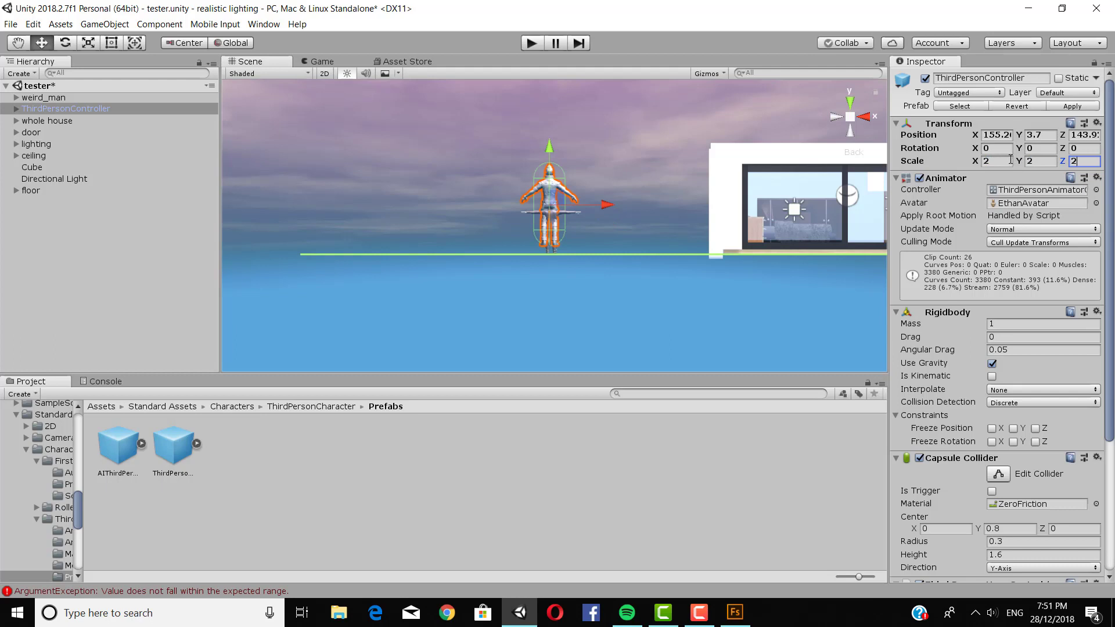
Try a scale of 1.2 on all three axes for the ThirdPersonController and compare its size with weird_man
{"action": "left_click", "coordinate": [997, 162]}
{"action": "type", "text": "1.2"}
{"action": "key", "text": "Tab"}
{"action": "type", "text": "1.2"}
{"action": "key", "text": "Tab"}
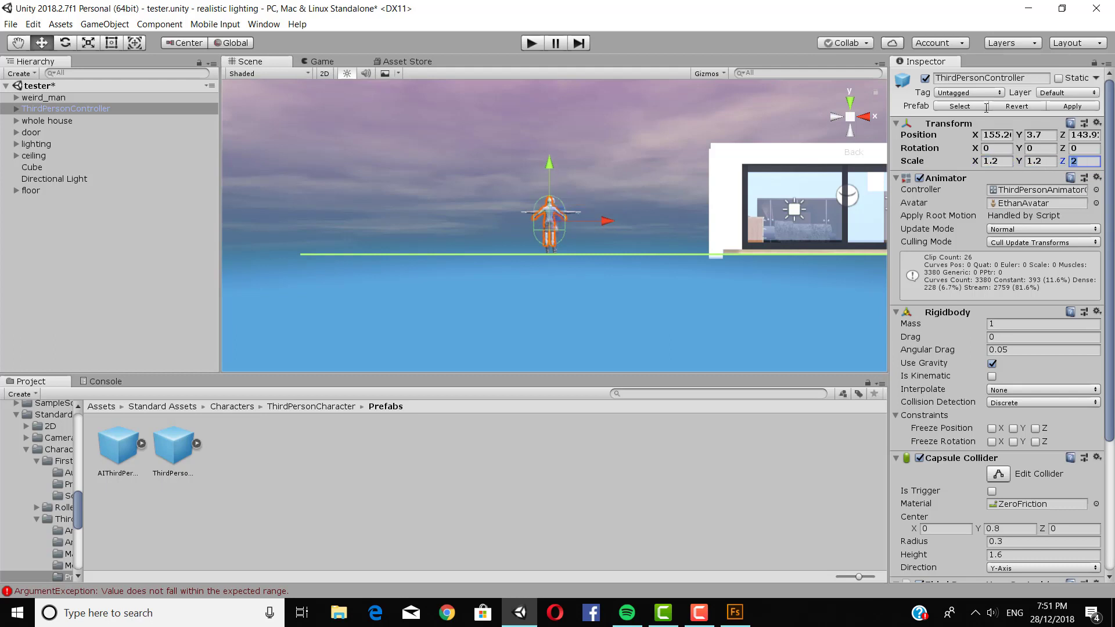
{"action": "type", "text": "1.2"}
{"action": "scroll", "coordinate": [522, 187], "scroll_direction": "up", "scroll_amount": 5}
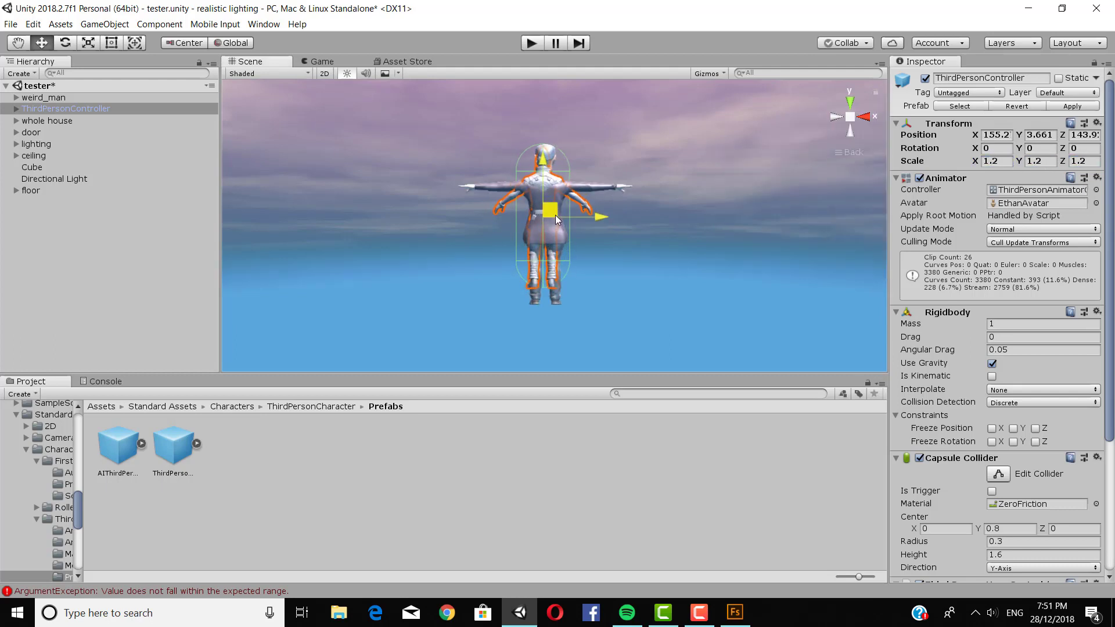
Set the ThirdPersonController's scale to 1.3 on the X, Y and Z axes
{"action": "left_click", "coordinate": [1008, 162]}
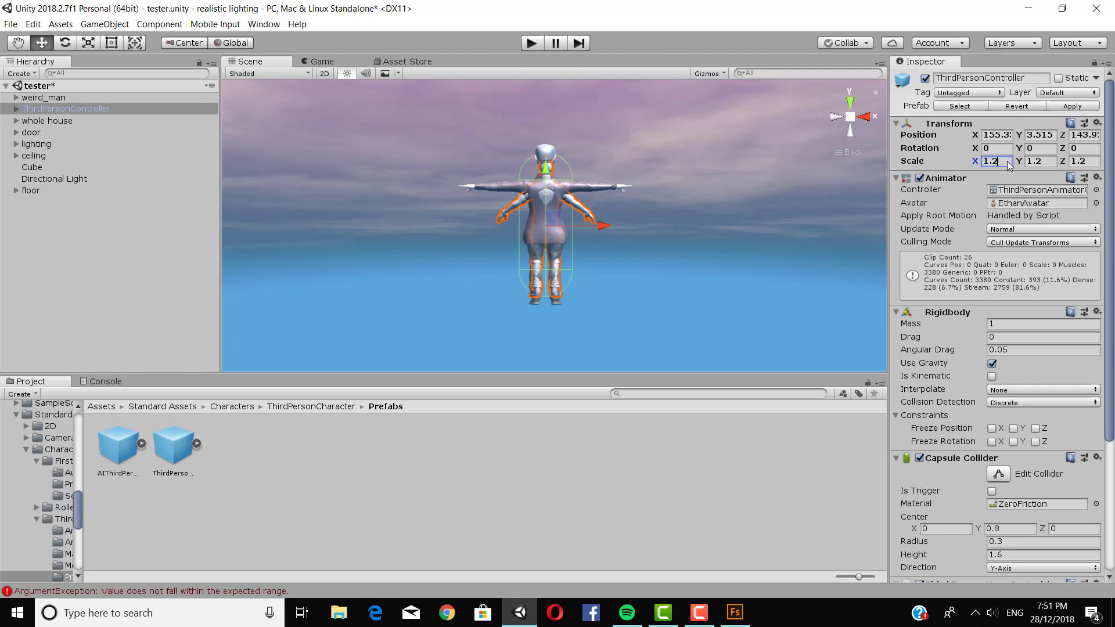
{"action": "key", "text": "BackSpace"}
{"action": "type", "text": "3"}
{"action": "key", "text": "Tab"}
{"action": "type", "text": "1.3"}
{"action": "key", "text": "Tab"}
{"action": "type", "text": "1"}
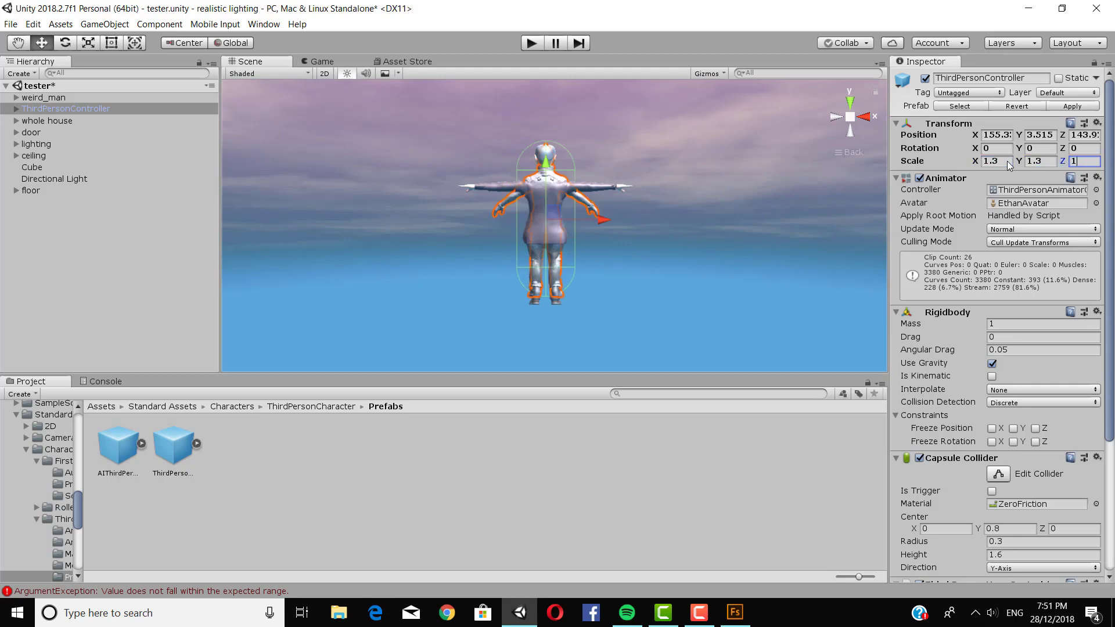
{"action": "type", "text": ".3"}
Lower the ThirdPersonController to about Y 3.43 and check its alignment with weird_man from the side and front
{"action": "left_click_drag", "start_coordinate": [553, 219], "coordinate": [554, 224]}
{"action": "left_click", "coordinate": [835, 118]}
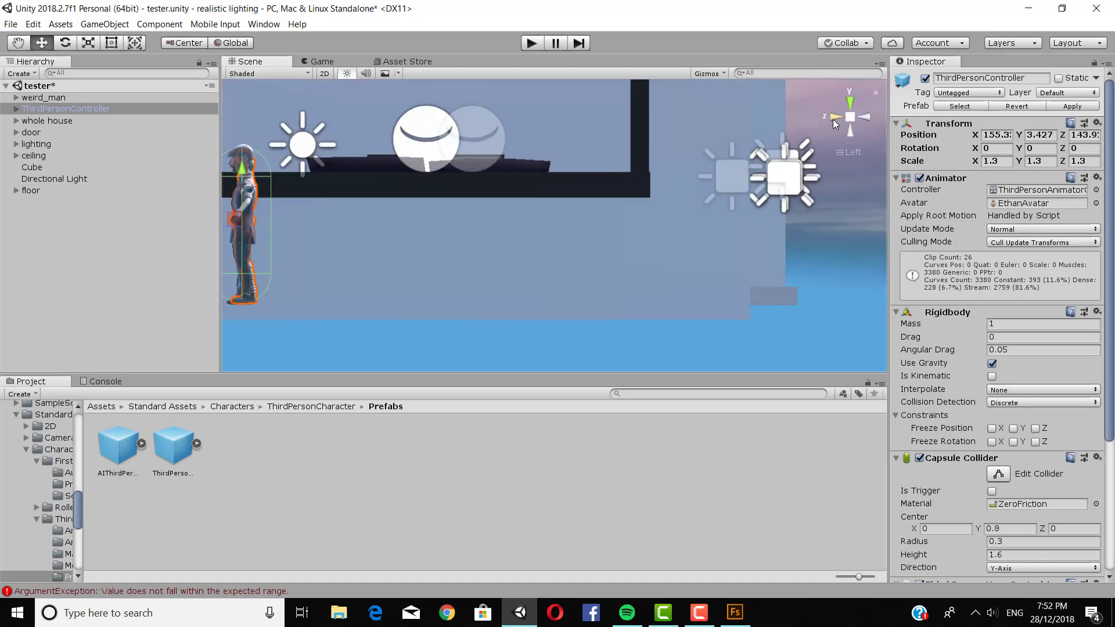
{"action": "left_click", "coordinate": [835, 120]}
{"action": "scroll", "coordinate": [634, 195], "scroll_direction": "up", "scroll_amount": 5}
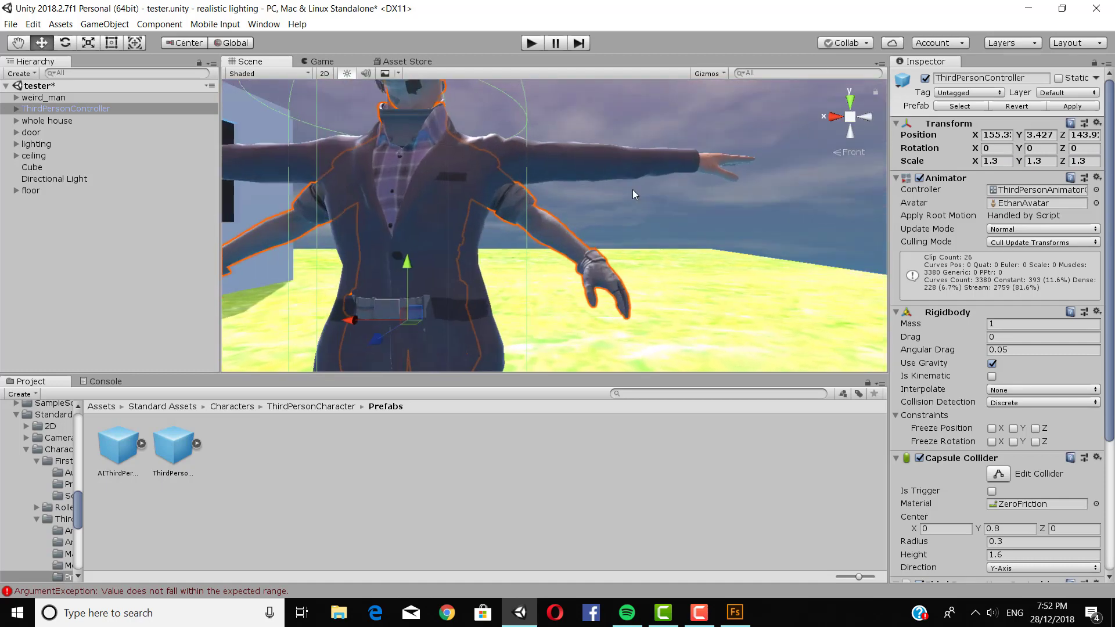
{"action": "scroll", "coordinate": [634, 194], "scroll_direction": "down", "scroll_amount": 6}
Delete EthanBody, EthanGlasses and EthanSkeleton from ThirdPersonController, breaking the prefab instance, and nest weird_man under it instead
{"action": "left_click", "coordinate": [16, 108]}
{"action": "left_click", "coordinate": [51, 120]}
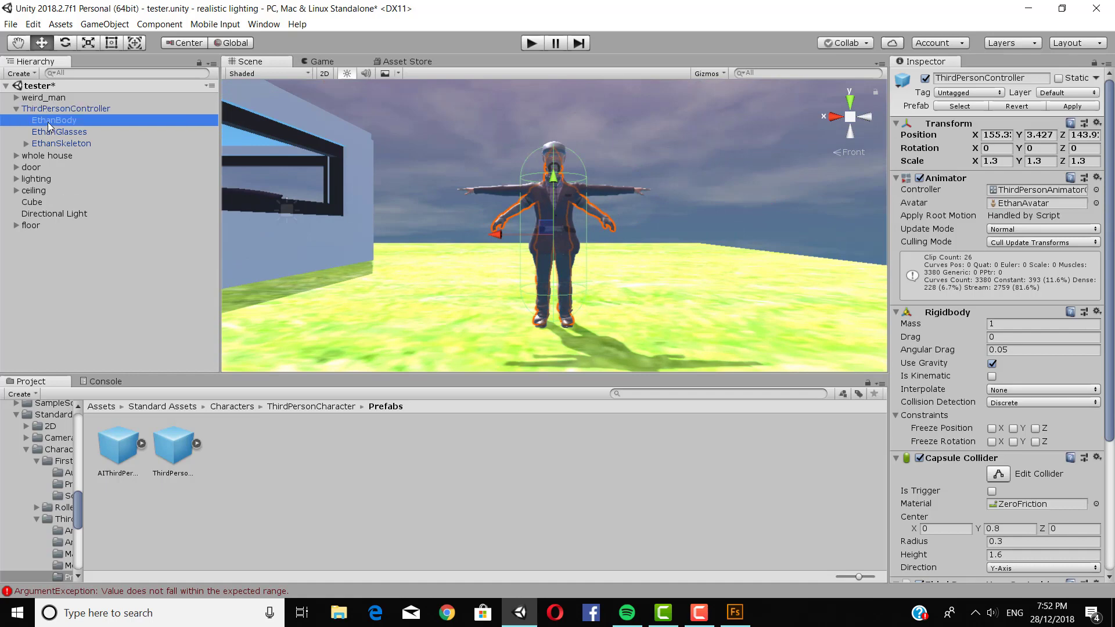
{"action": "left_click", "coordinate": [59, 144], "text": "shift"}
{"action": "right_click", "coordinate": [55, 133]}
{"action": "left_click", "coordinate": [82, 201]}
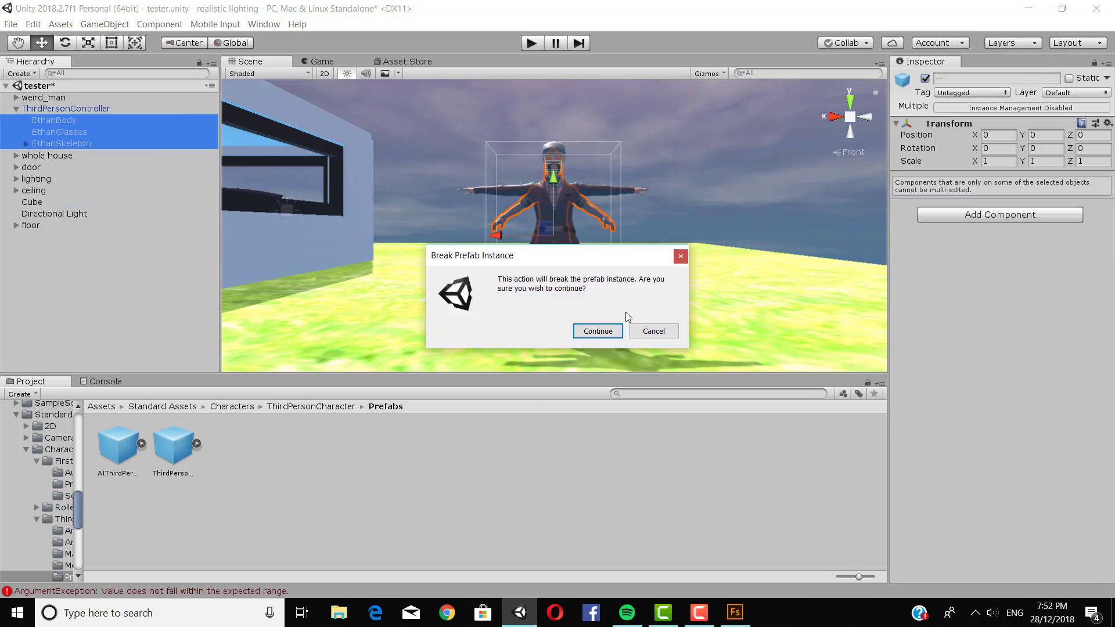
{"action": "left_click", "coordinate": [597, 331]}
{"action": "left_click", "coordinate": [63, 109]}
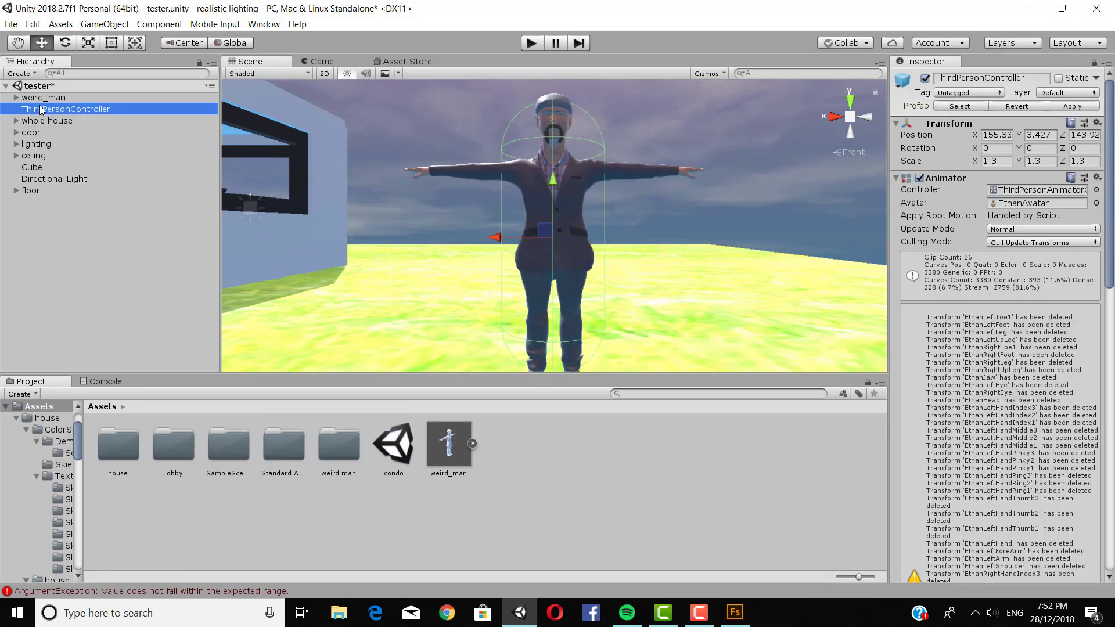
{"action": "left_click_drag", "start_coordinate": [41, 97], "coordinate": [50, 110]}
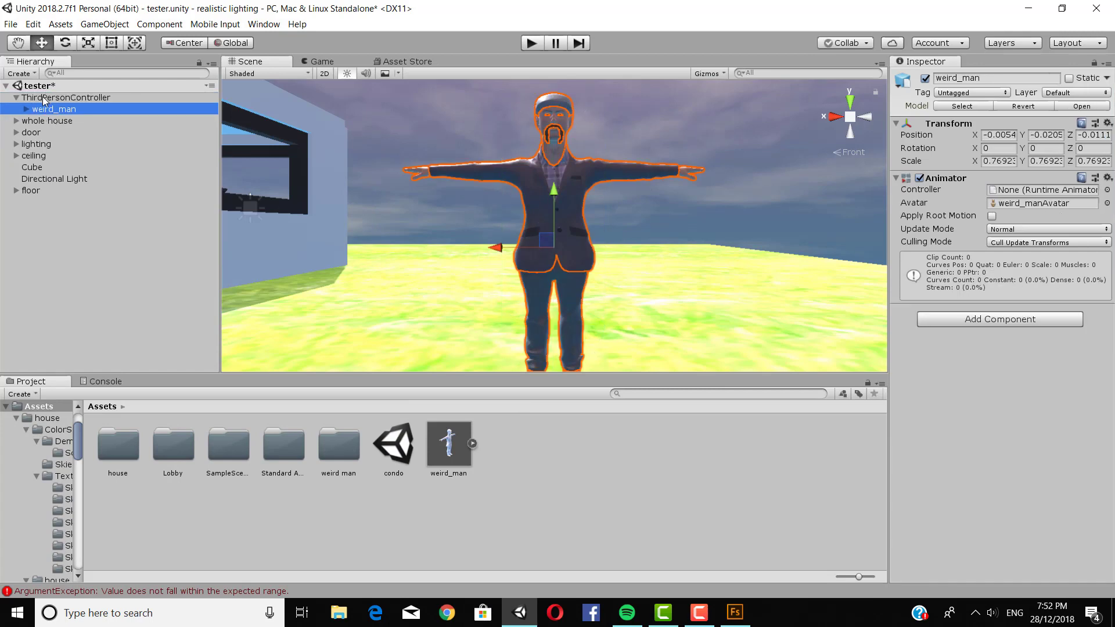
Set the ThirdPersonController's Animator avatar to weird_manAvatar, keeping ThirdPersonAnimatorController as its controller
{"action": "left_click", "coordinate": [45, 98]}
{"action": "left_click", "coordinate": [1097, 191]}
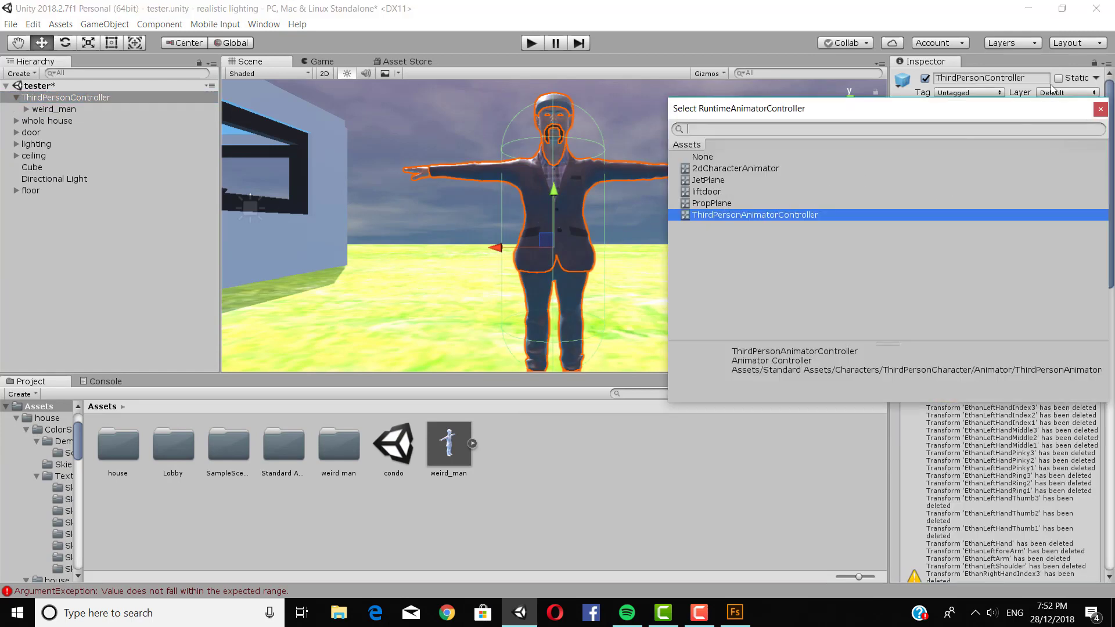
{"action": "left_click", "coordinate": [1100, 109]}
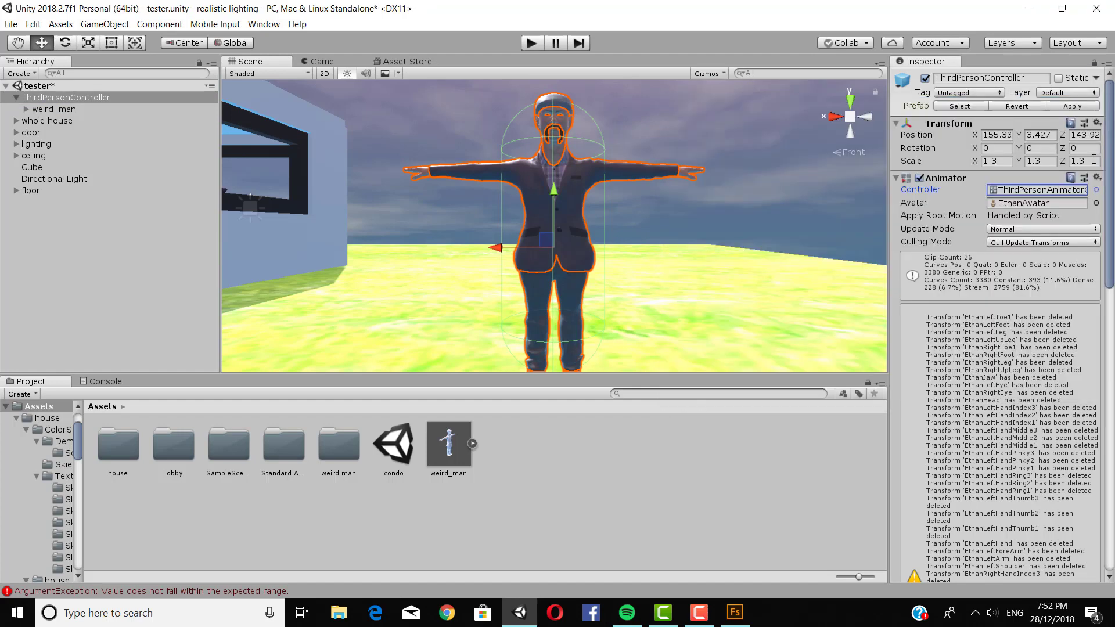
{"action": "left_click", "coordinate": [1096, 203]}
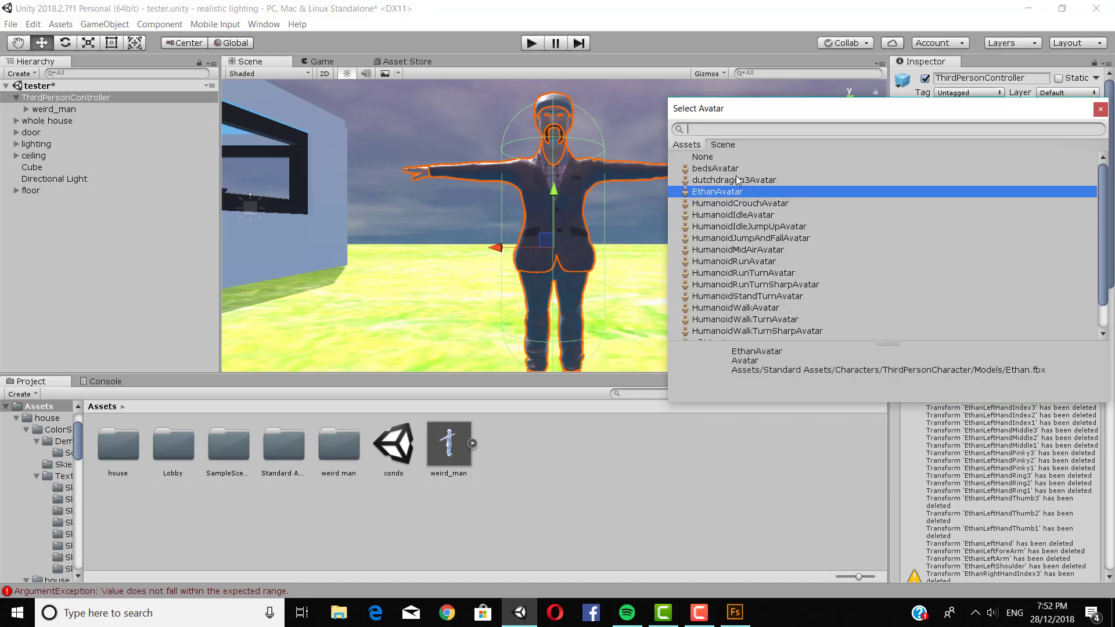
{"action": "scroll", "coordinate": [735, 180], "scroll_direction": "down", "scroll_amount": 1}
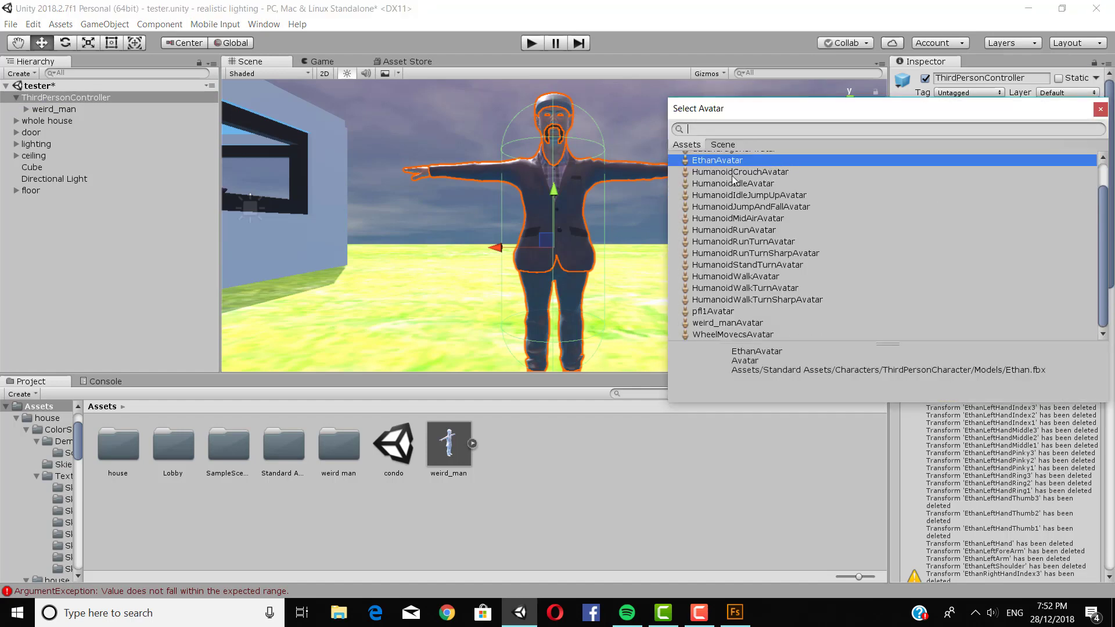
{"action": "double_click", "coordinate": [742, 322]}
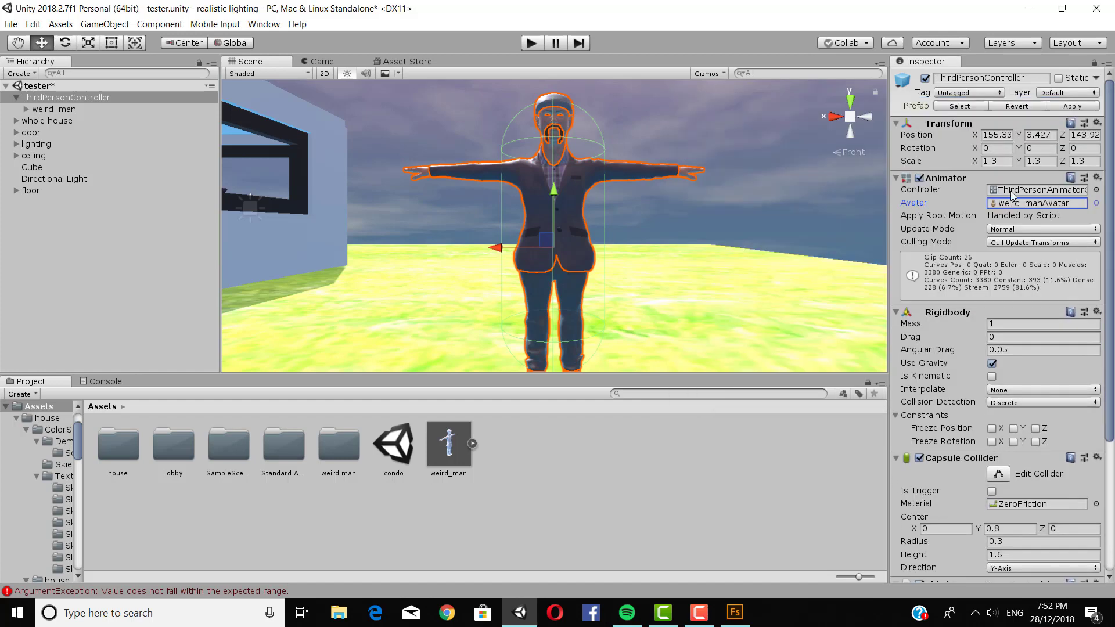
{"action": "scroll", "coordinate": [1011, 250], "scroll_direction": "down", "scroll_amount": 3}
{"action": "scroll", "coordinate": [999, 316], "scroll_direction": "up", "scroll_amount": 3}
Add a Camera as a child of ThirdPersonController
{"action": "right_click", "coordinate": [50, 249]}
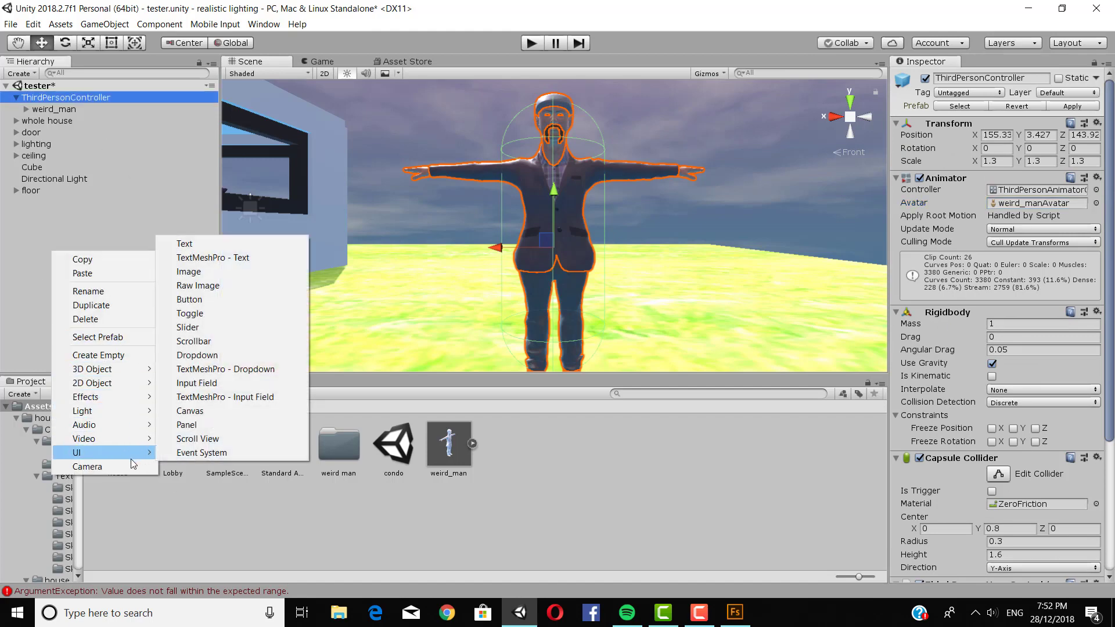
{"action": "left_click", "coordinate": [118, 468]}
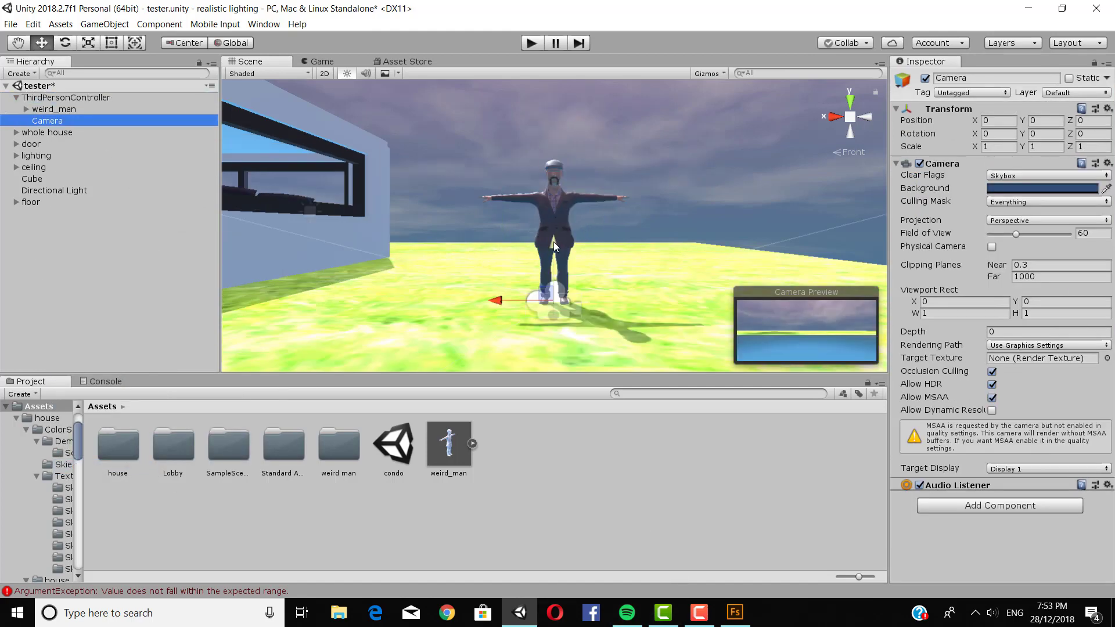
{"action": "scroll", "coordinate": [553, 242], "scroll_direction": "down", "scroll_amount": 3}
{"action": "left_click_drag", "start_coordinate": [546, 255], "coordinate": [828, 163]}
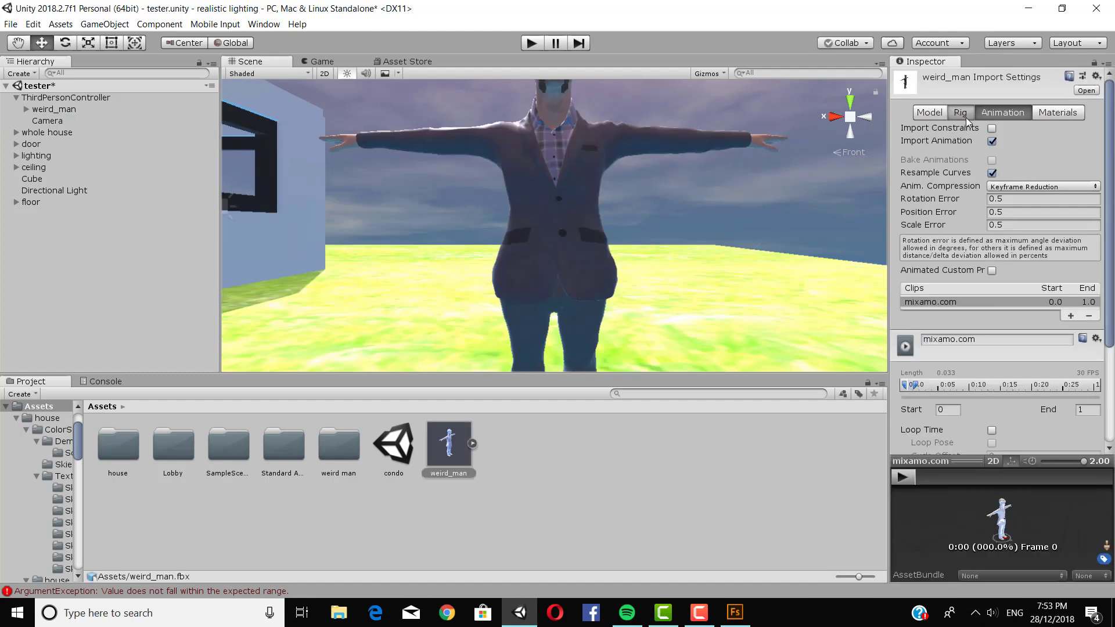
Set the weird_man model's rig to the Humanoid animation type with its avatar created from this model, and apply the import settings
{"action": "left_click", "coordinate": [966, 118]}
{"action": "left_click", "coordinate": [942, 117]}
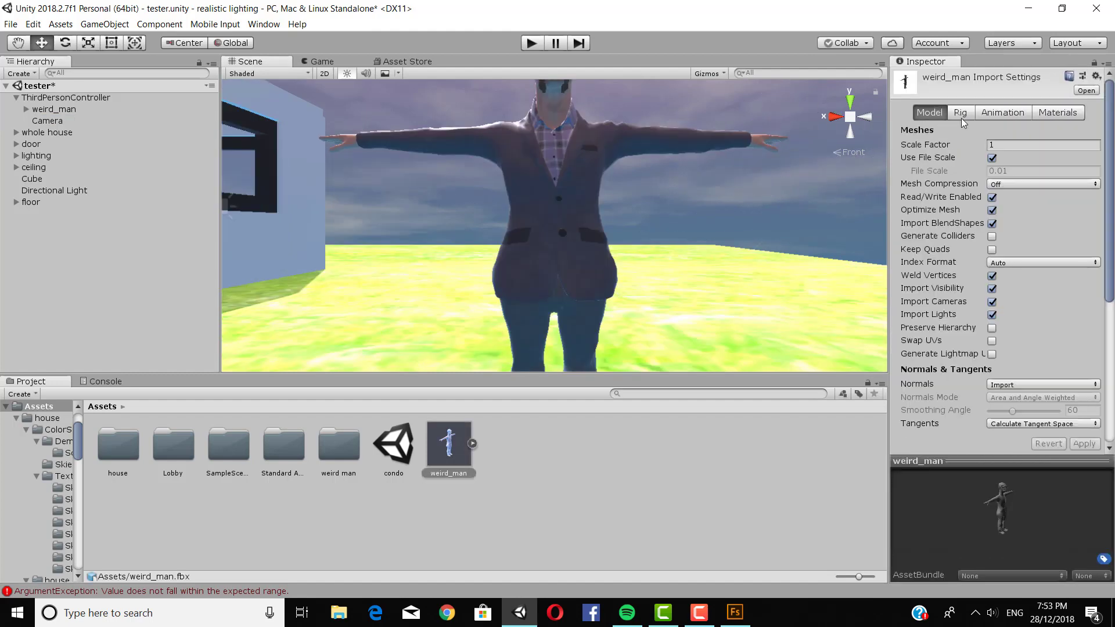
{"action": "left_click", "coordinate": [960, 116]}
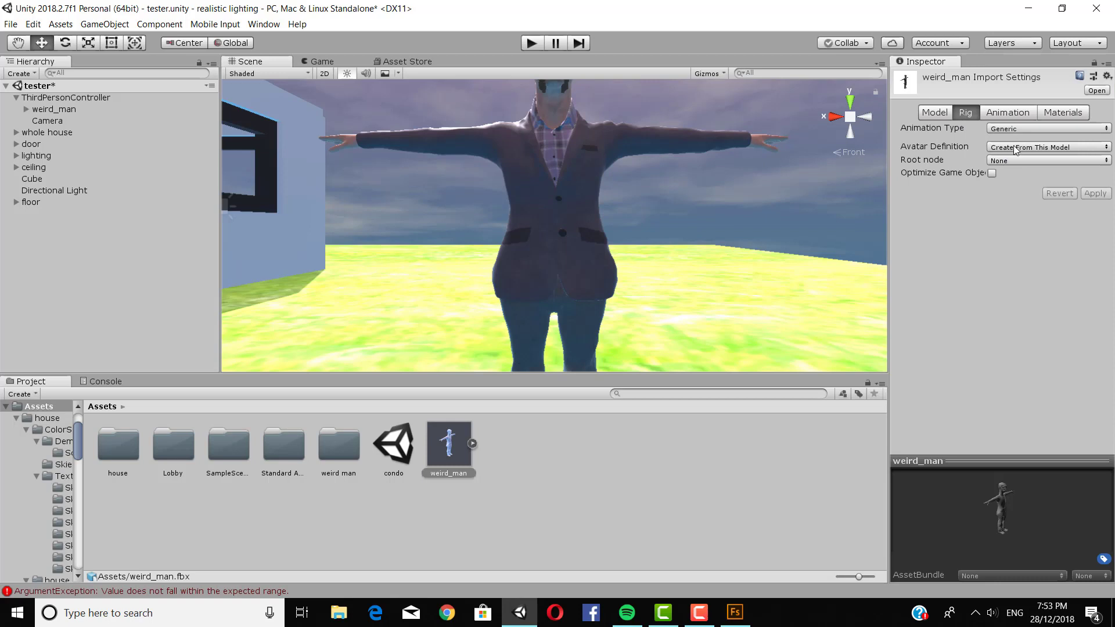
{"action": "left_click", "coordinate": [1017, 129]}
{"action": "left_click", "coordinate": [1022, 182]}
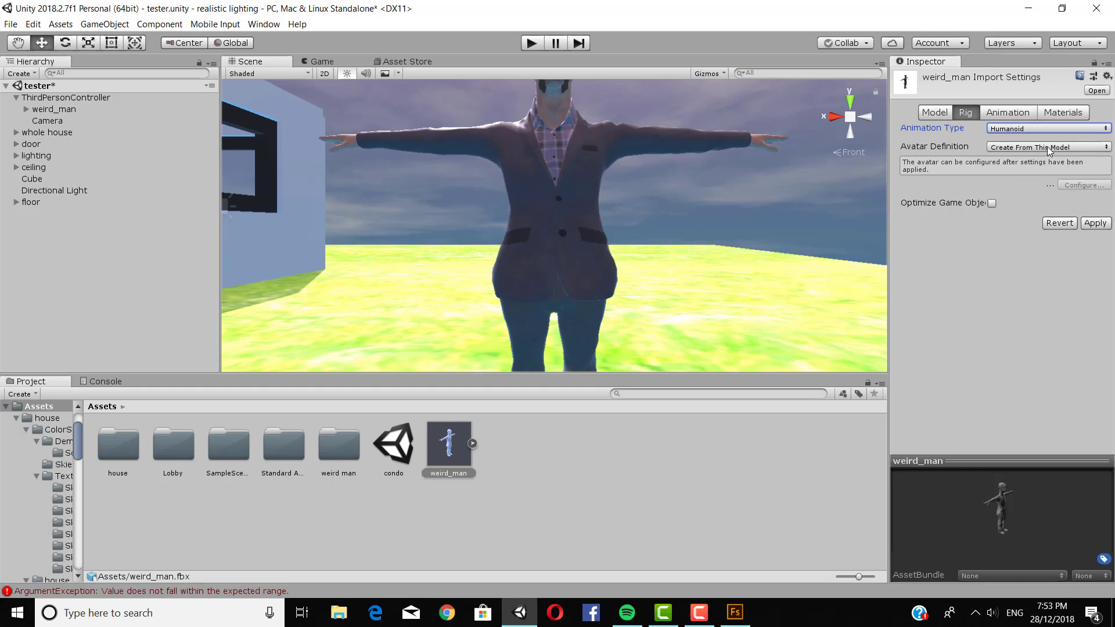
{"action": "left_click", "coordinate": [1047, 147]}
{"action": "left_click", "coordinate": [1039, 165]}
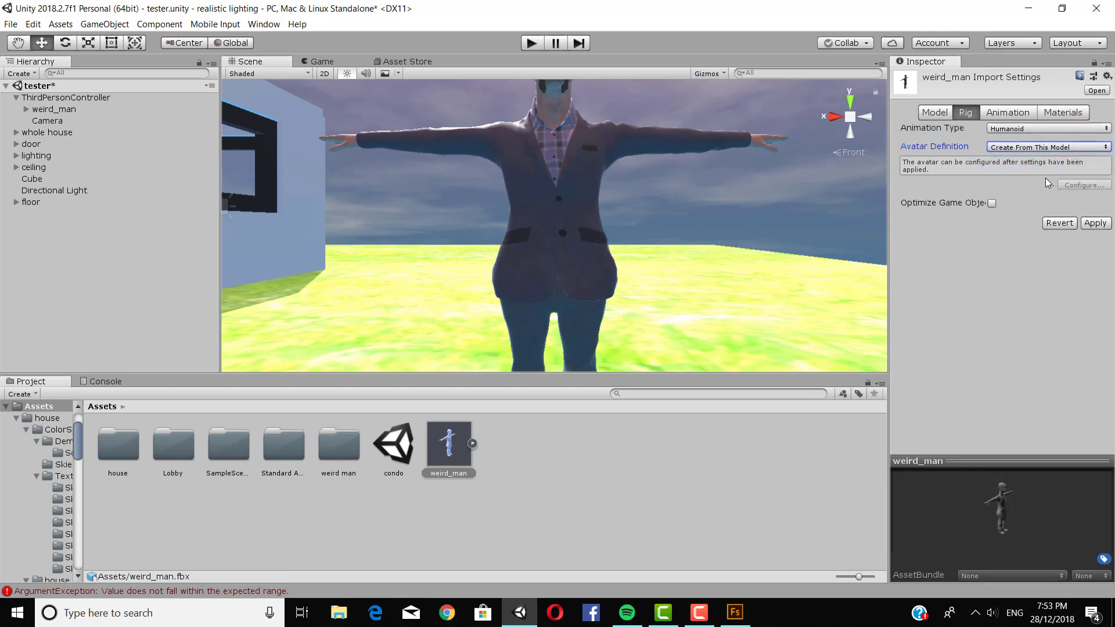
{"action": "left_click", "coordinate": [1096, 224]}
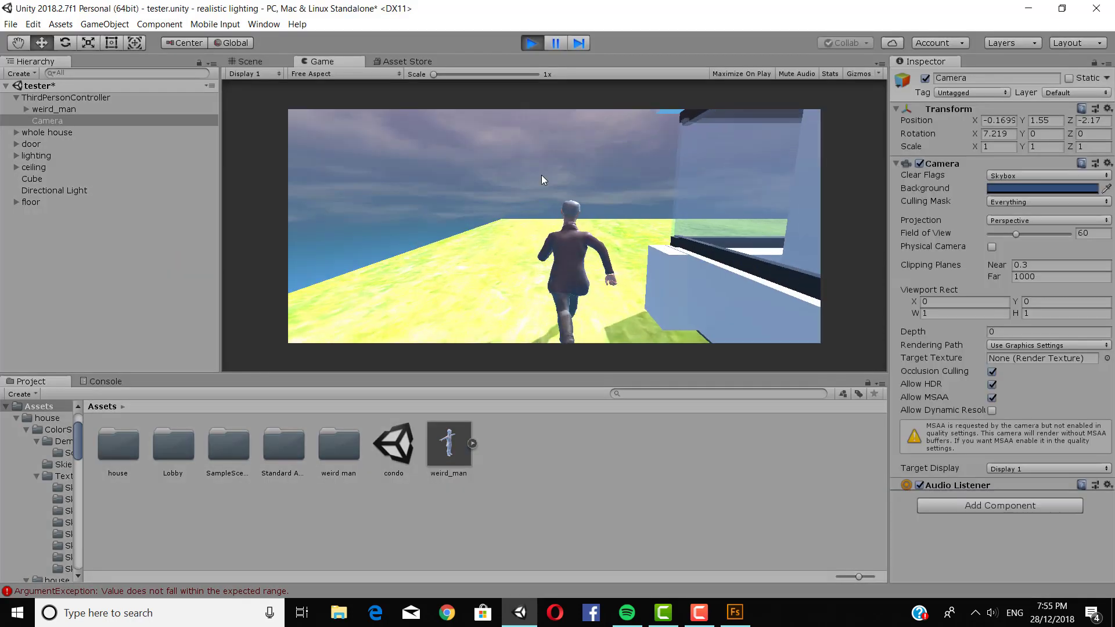
Test the character in play mode by running it forward and turning it both ways around the house
{"action": "key", "text": "d"}
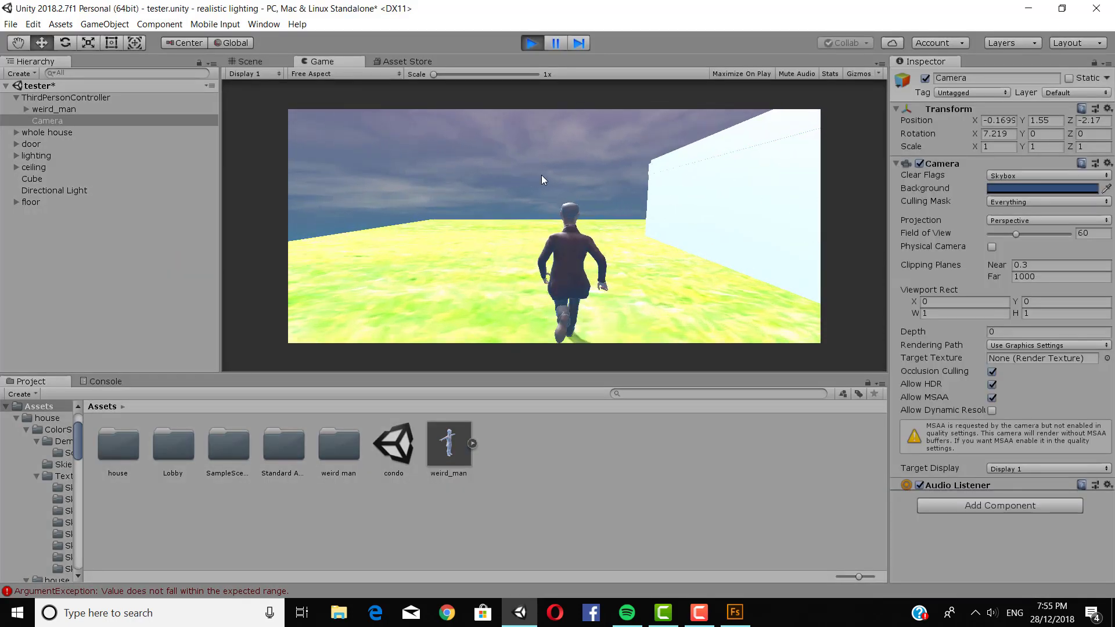
{"action": "key", "text": "d"}
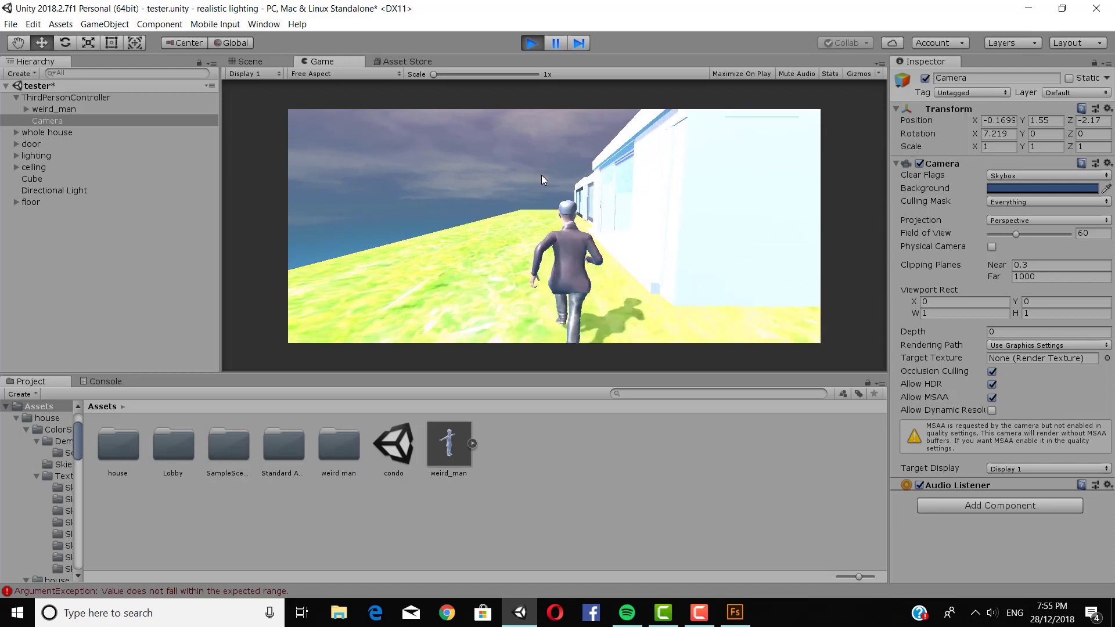
{"action": "key", "text": "w"}
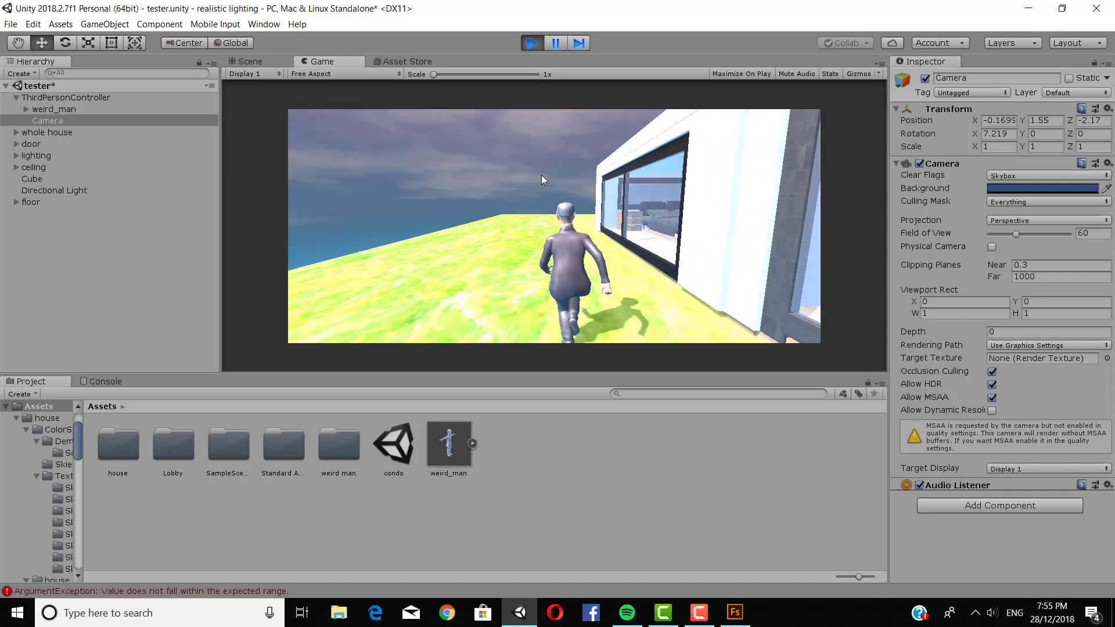
{"action": "key", "text": "a"}
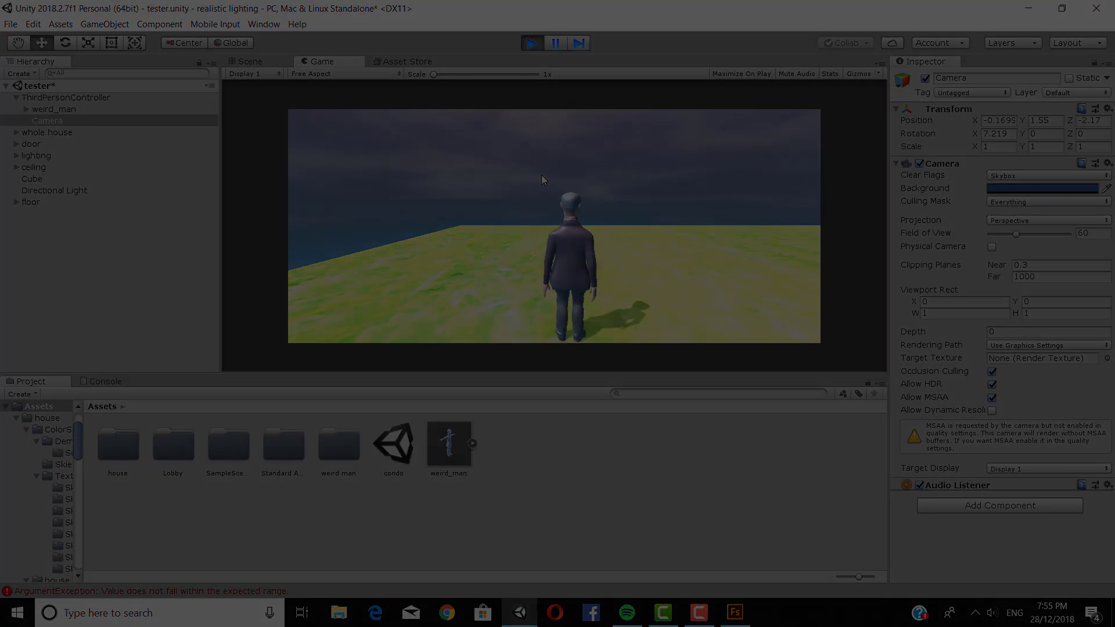